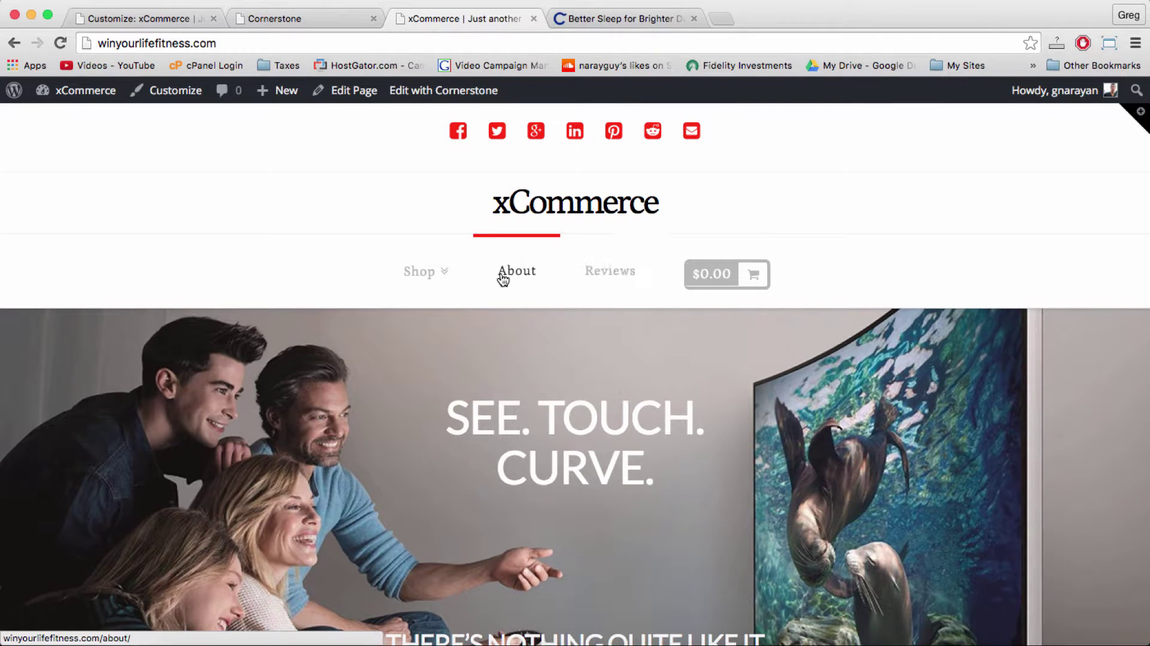
Step: Scroll up and down the open page to look it over
mouse_move(400, 271)
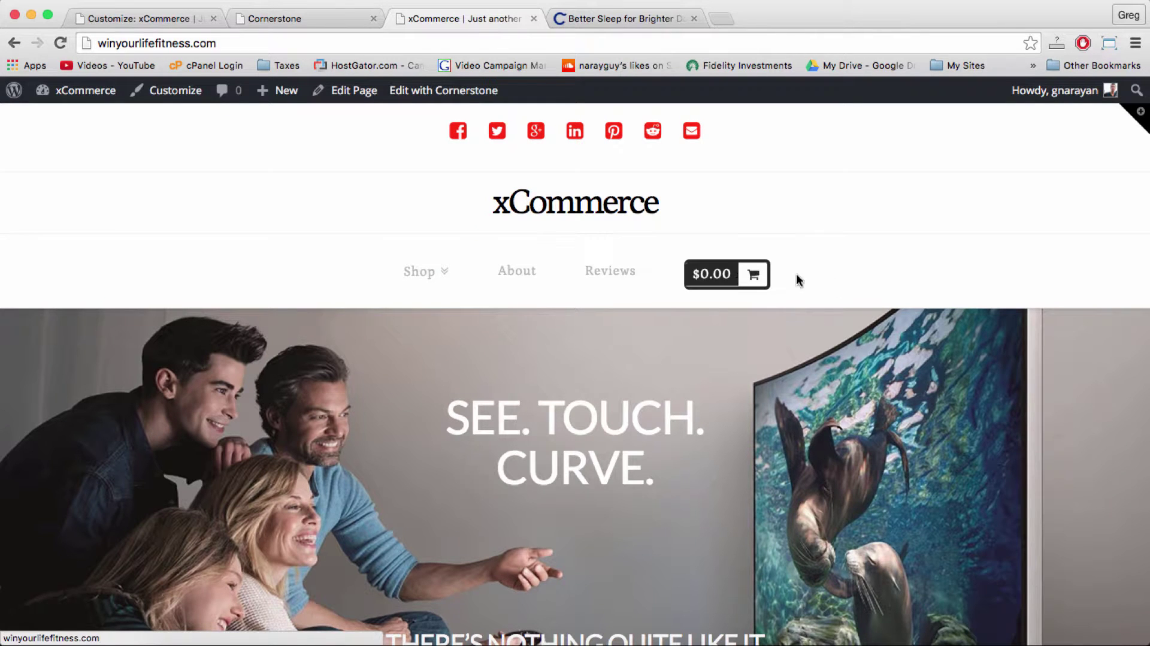
scroll(845, 282, down, 10)
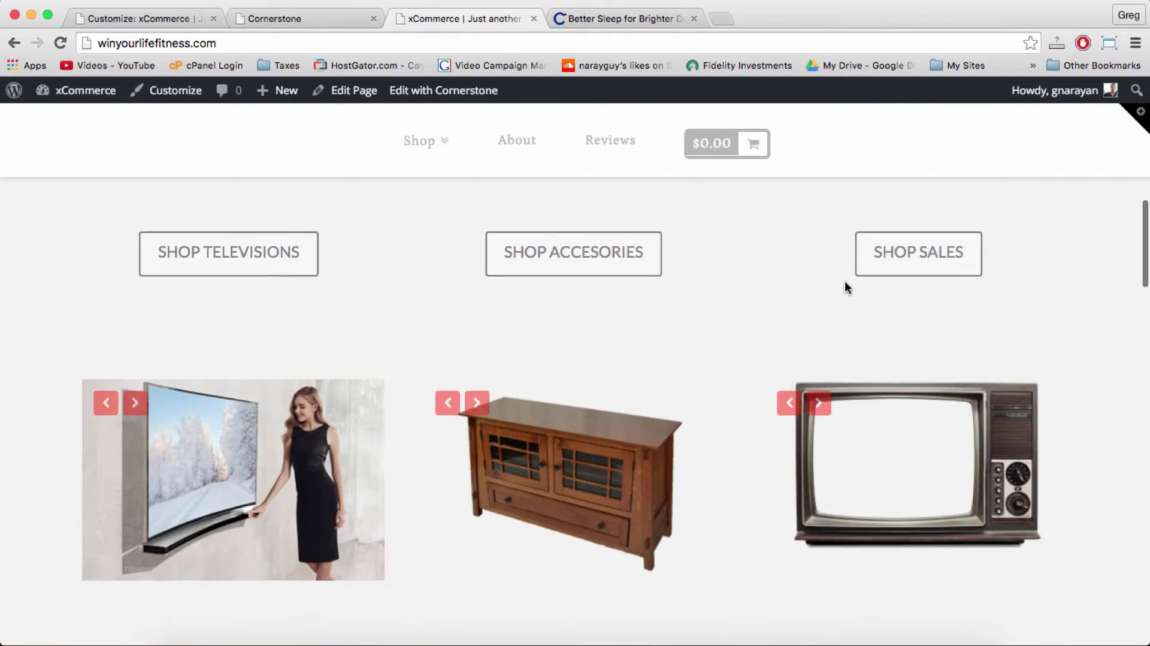
scroll(734, 432, up, 10)
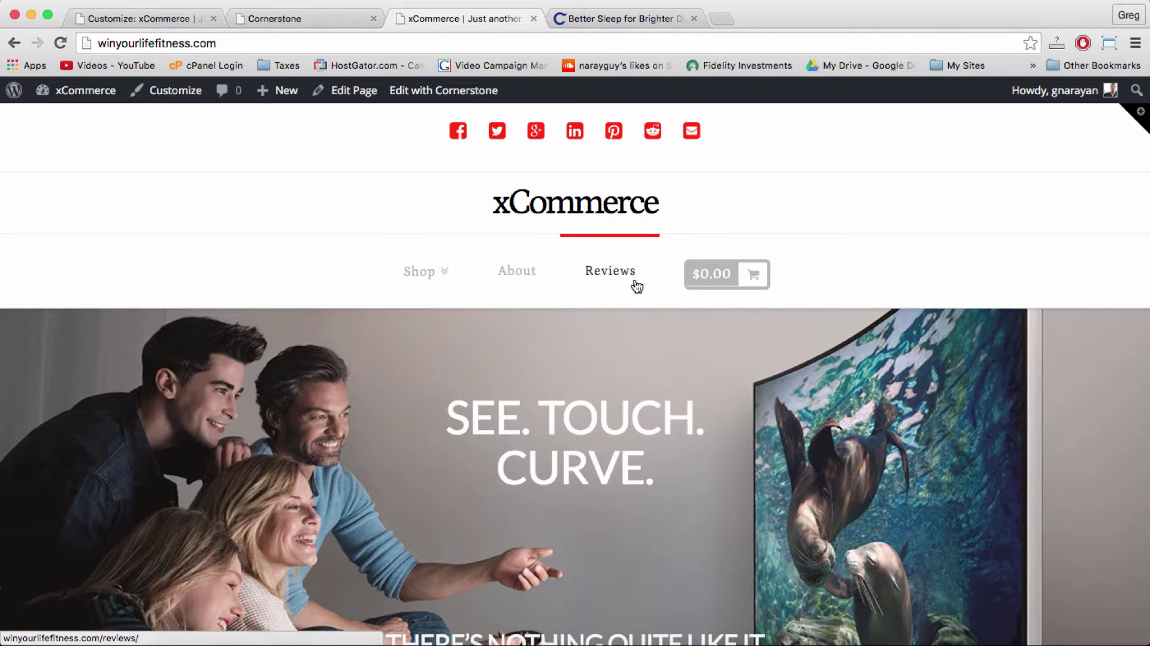
scroll(653, 276, down, 10)
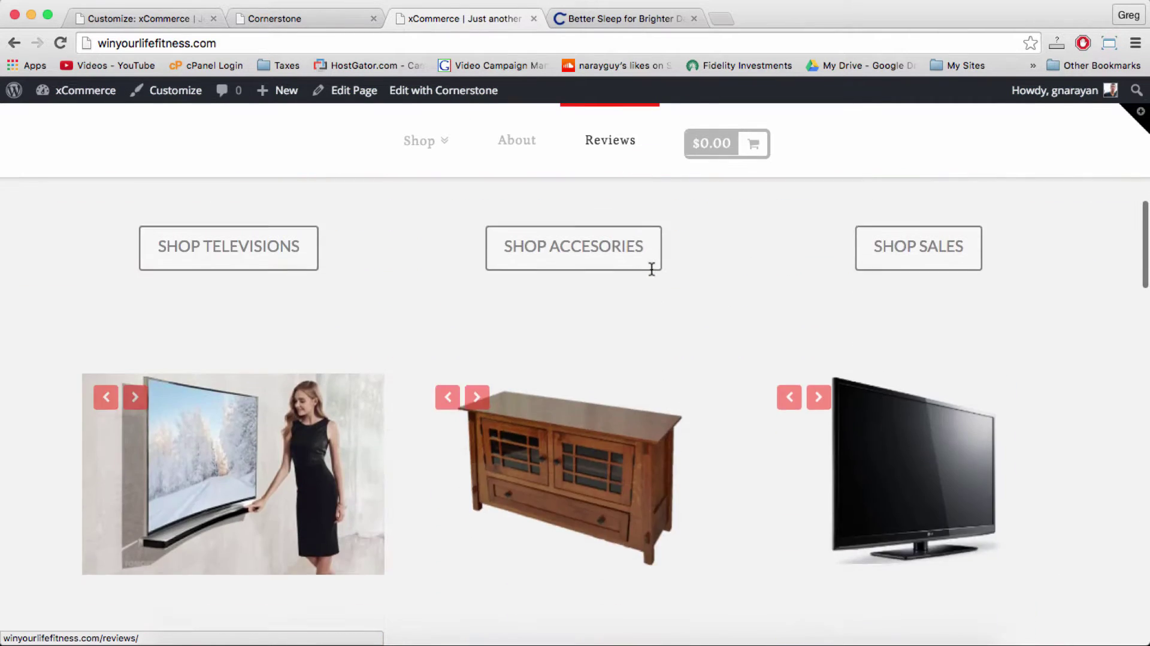
scroll(652, 269, up, 10)
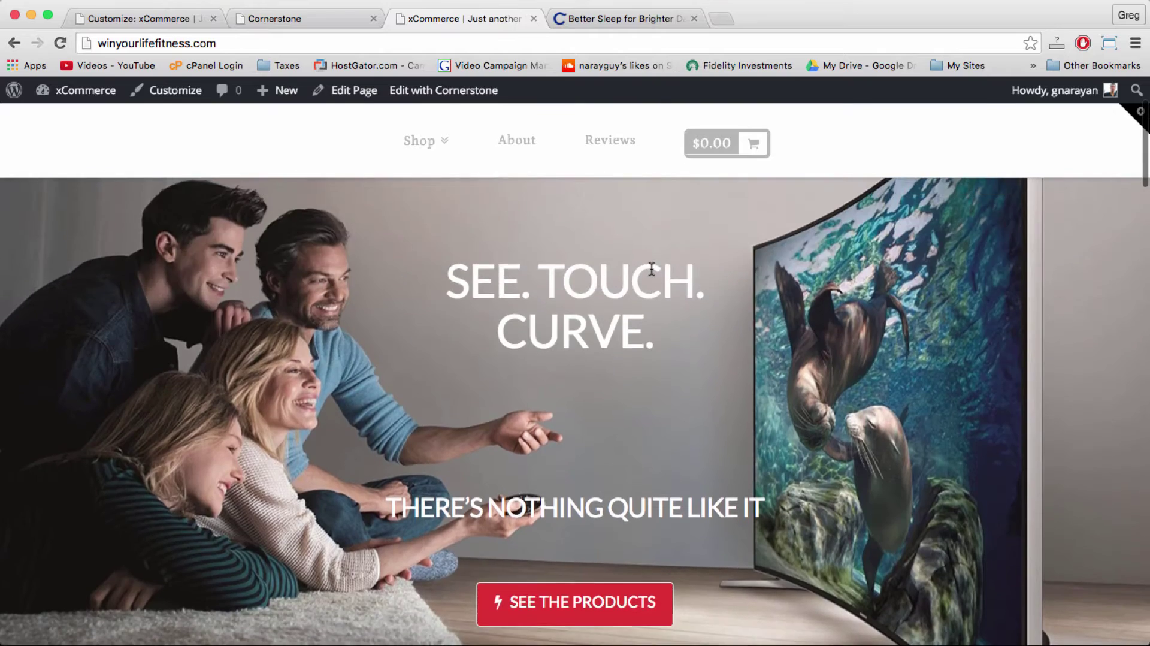
scroll(580, 289, down, 6)
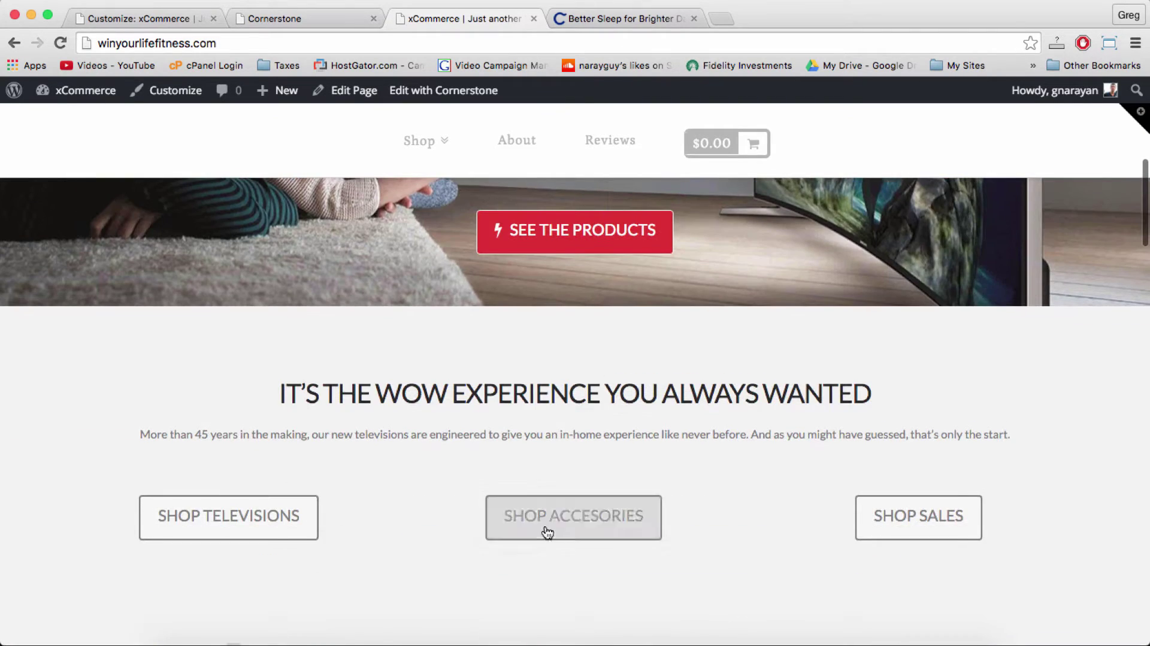
scroll(627, 500, down, 15)
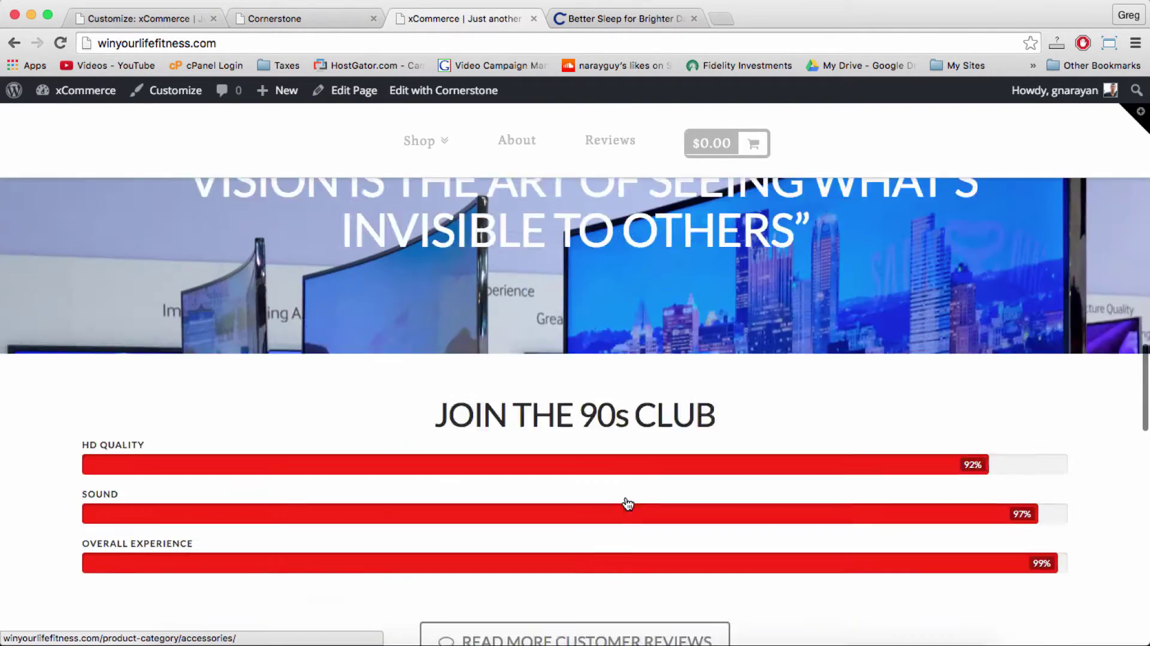
scroll(625, 497, up, 8)
scroll(627, 502, up, 8)
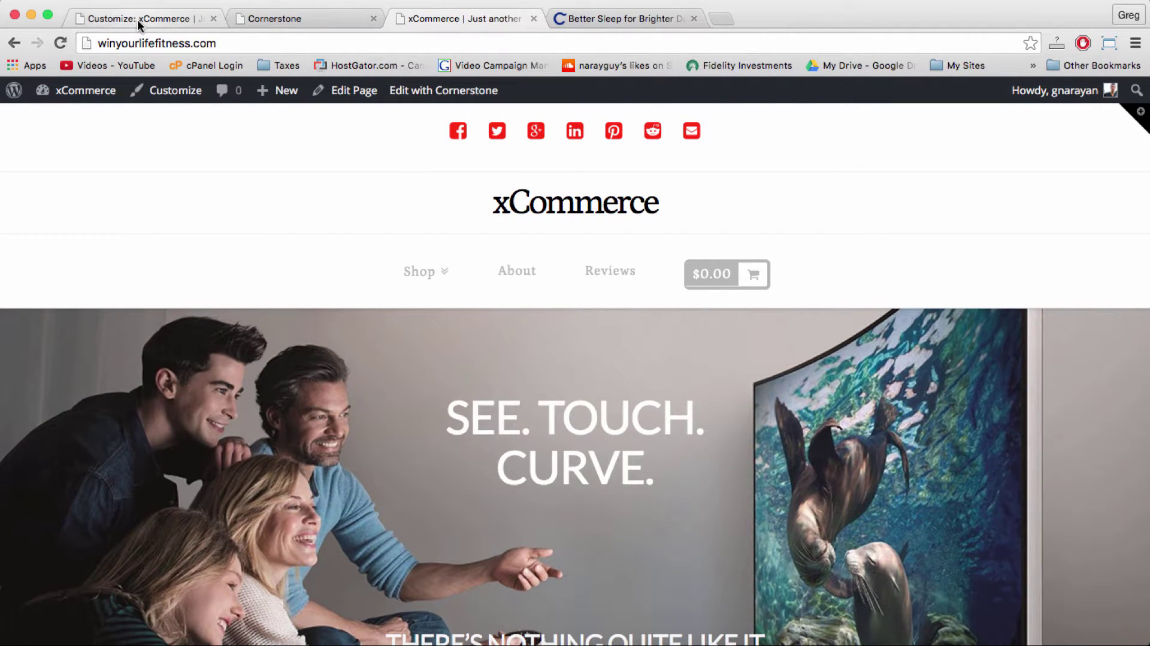
Step: Glance at the Cornerstone, live xCommerce and Casper tabs, ending on the xCommerce Customizer
click(138, 20)
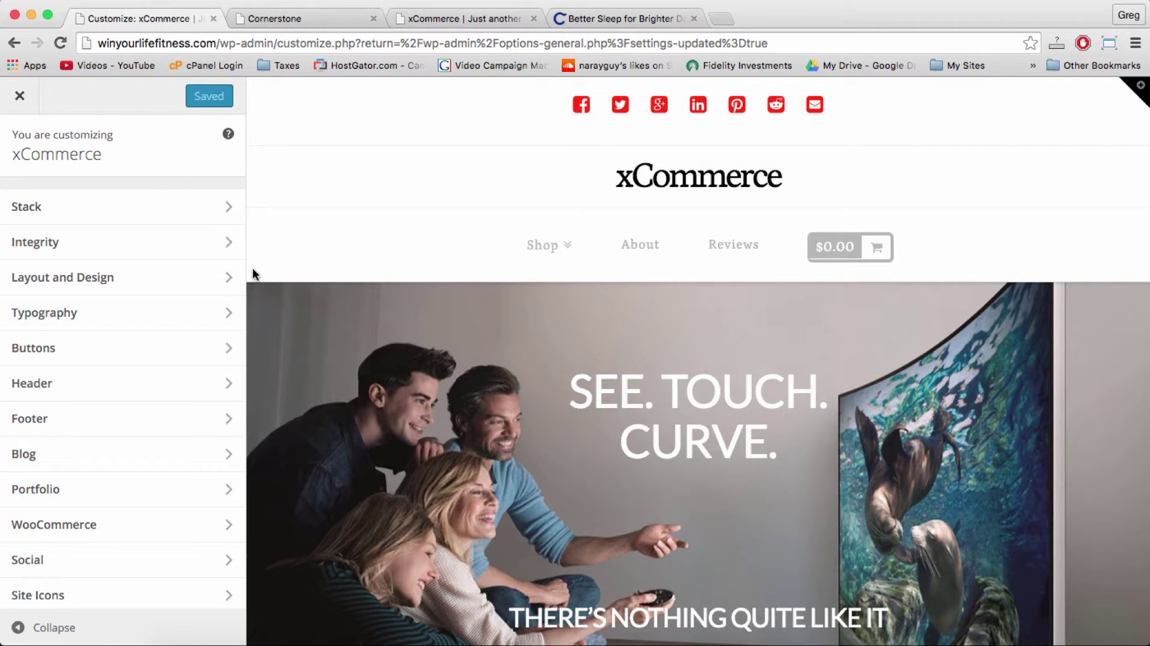
click(274, 18)
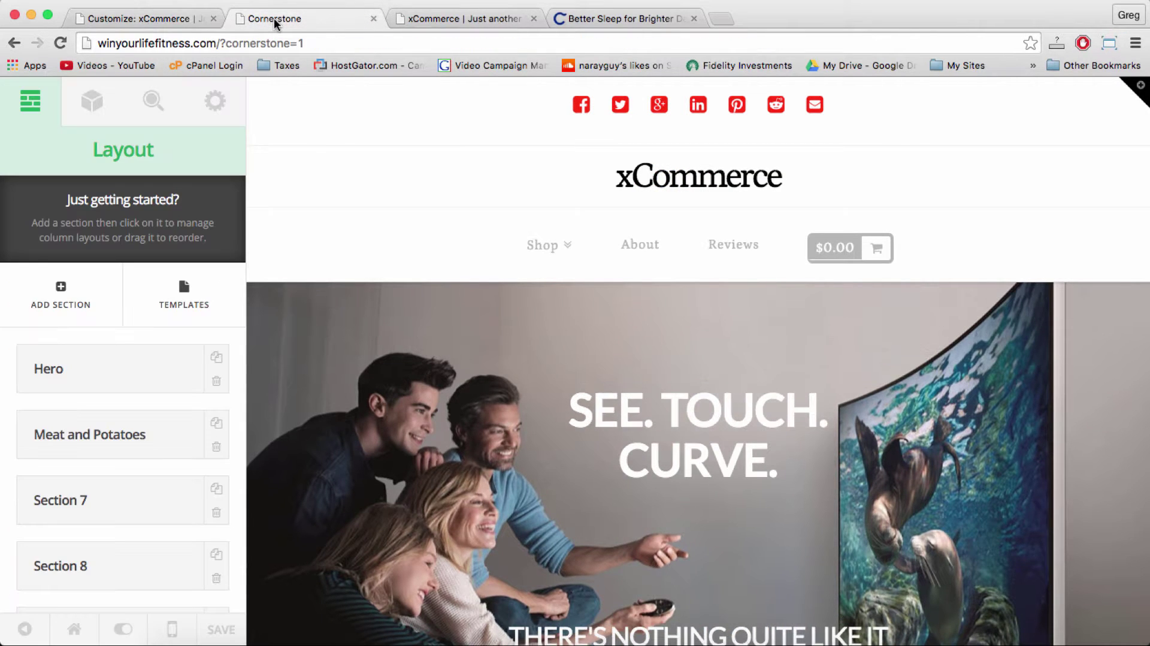
click(468, 18)
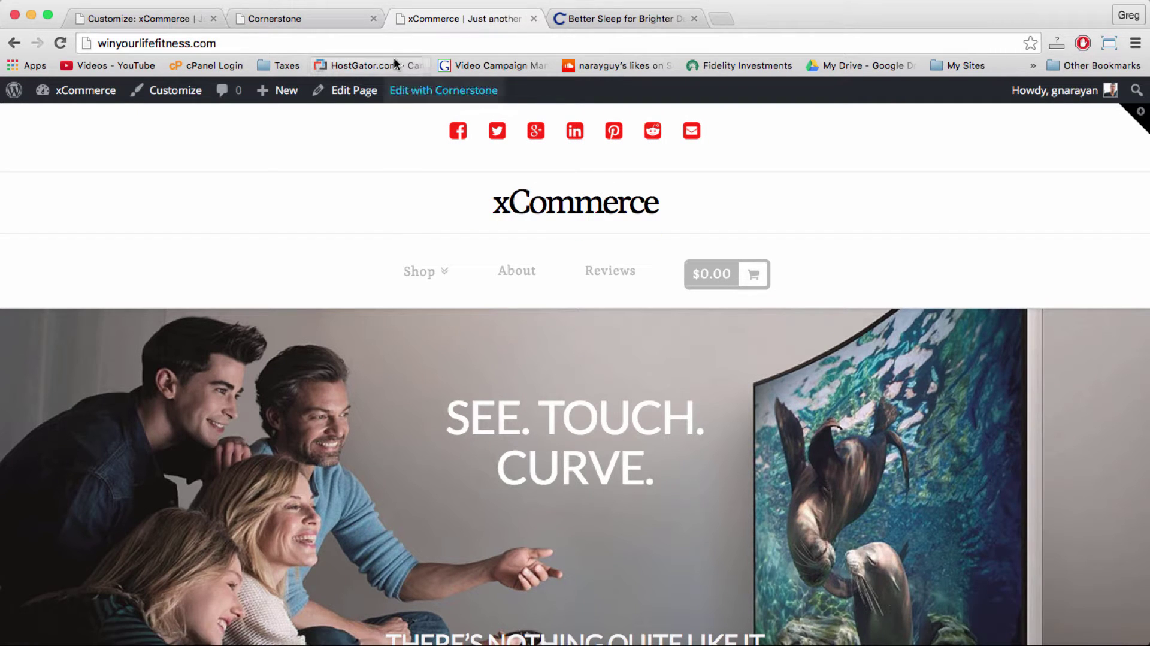
click(574, 19)
scroll(464, 359, down, 10)
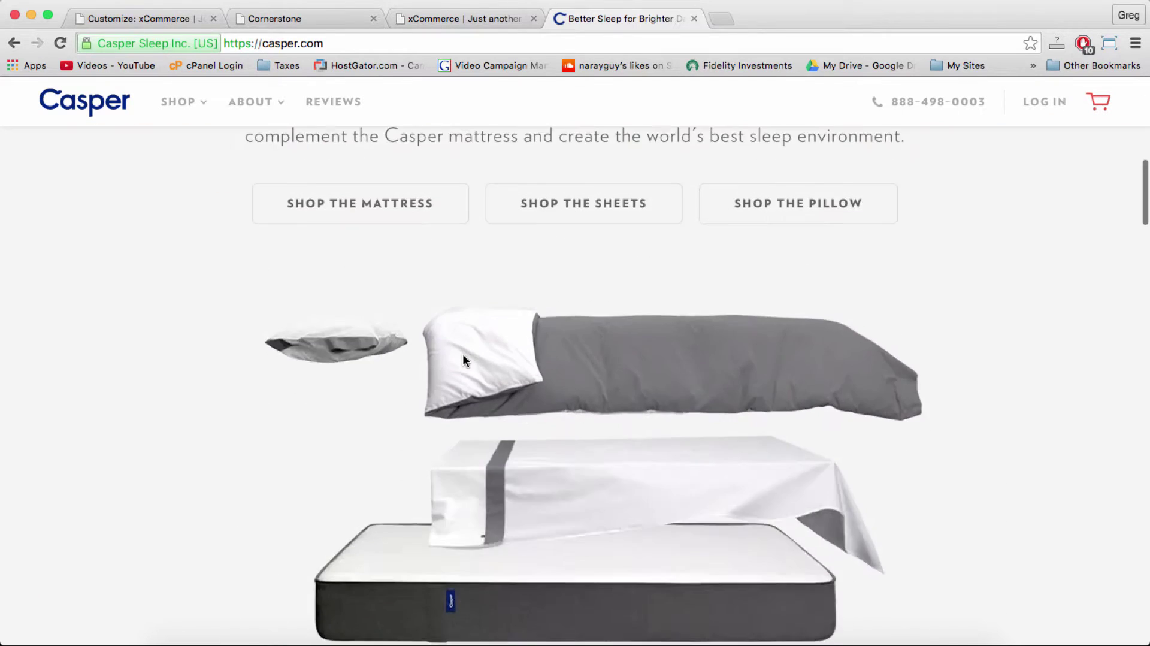
scroll(463, 360, up, 10)
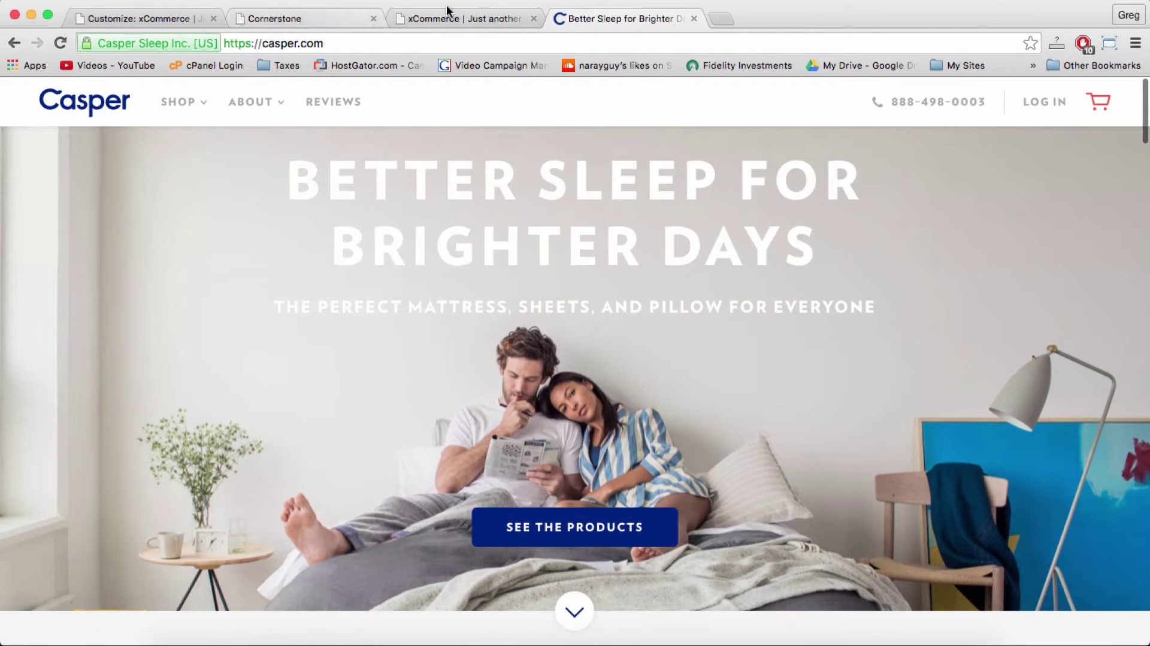
click(481, 25)
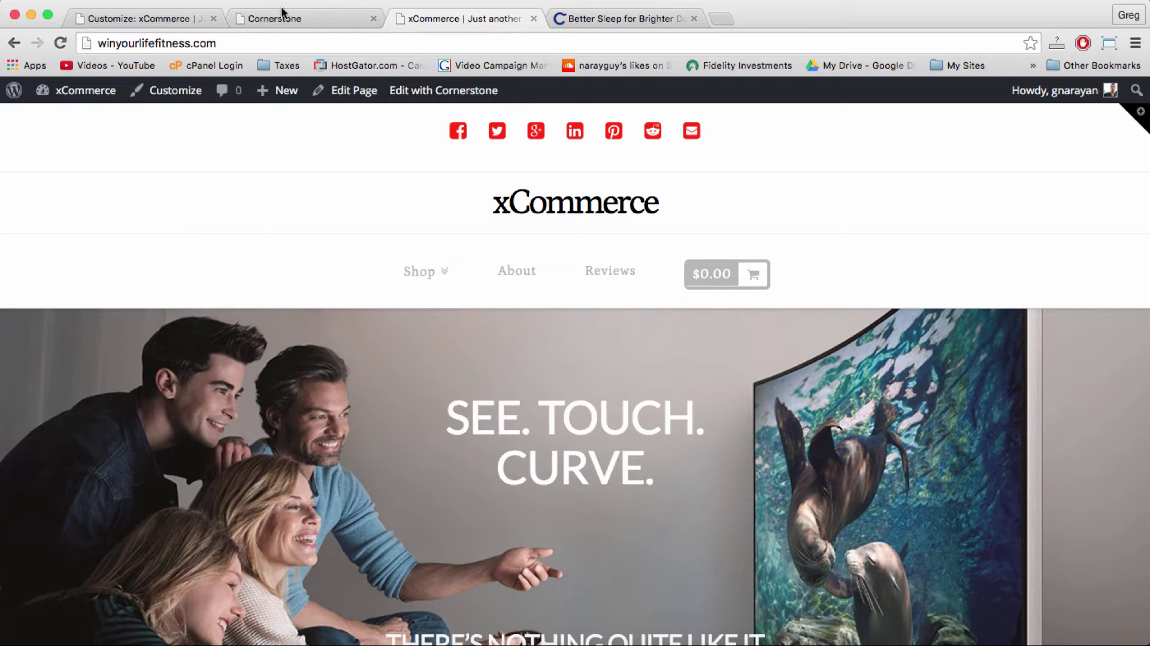
click(128, 23)
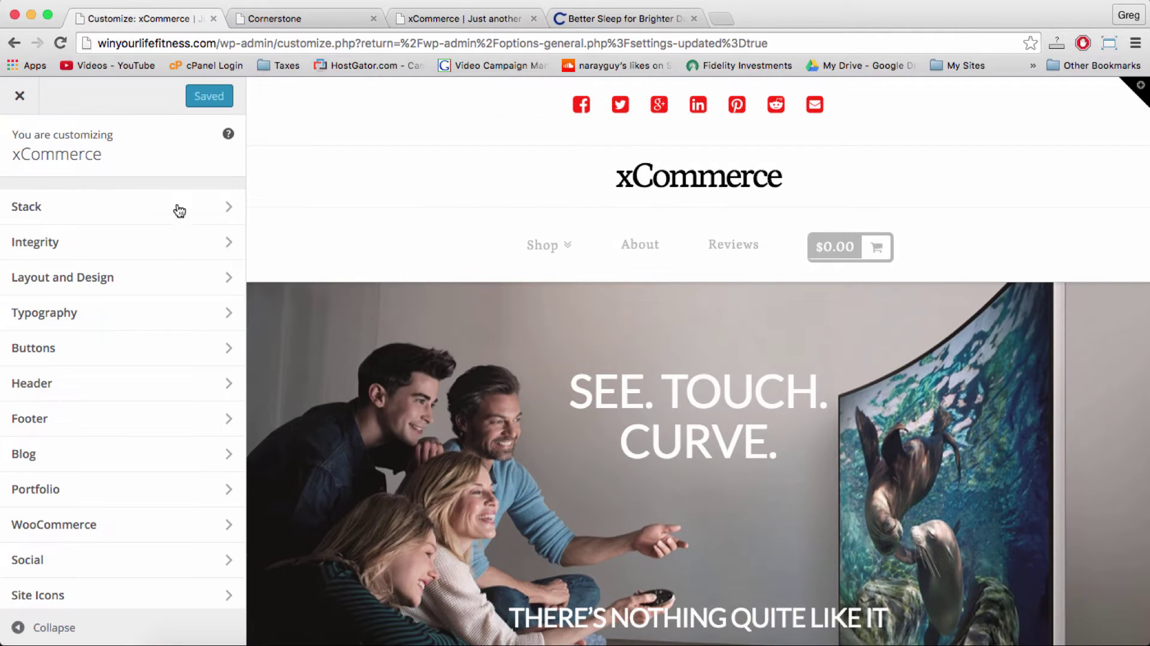
Step: In the Header section, set Navbar Position to Static Top
click(120, 383)
scroll(199, 214, up, 3)
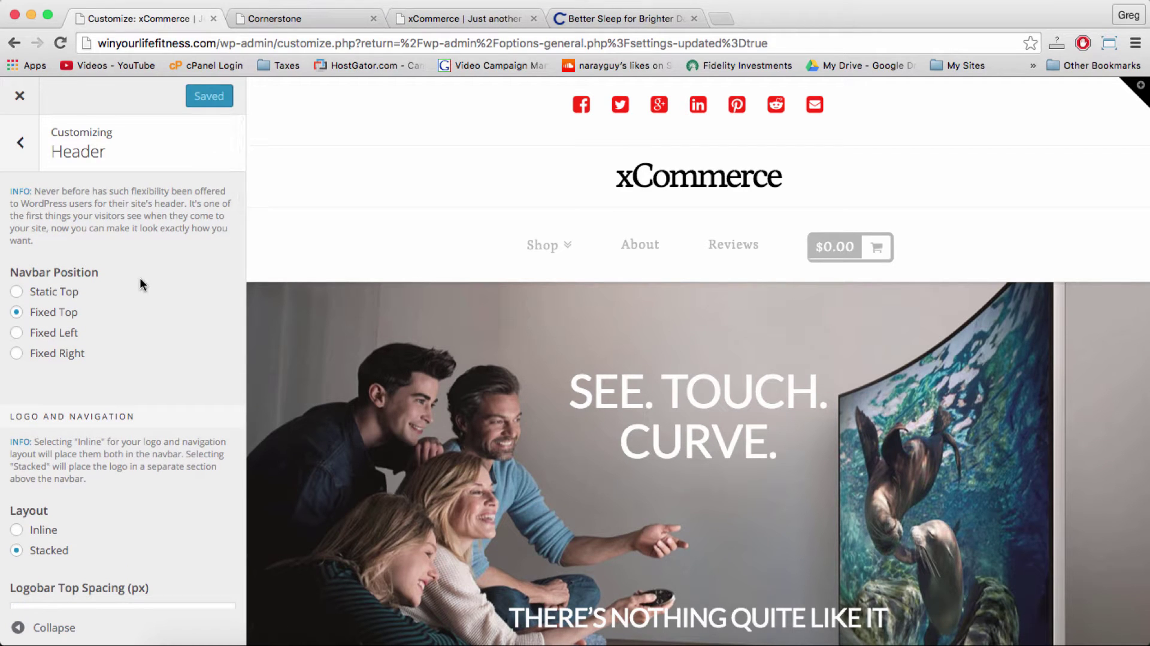
scroll(139, 278, down, 2)
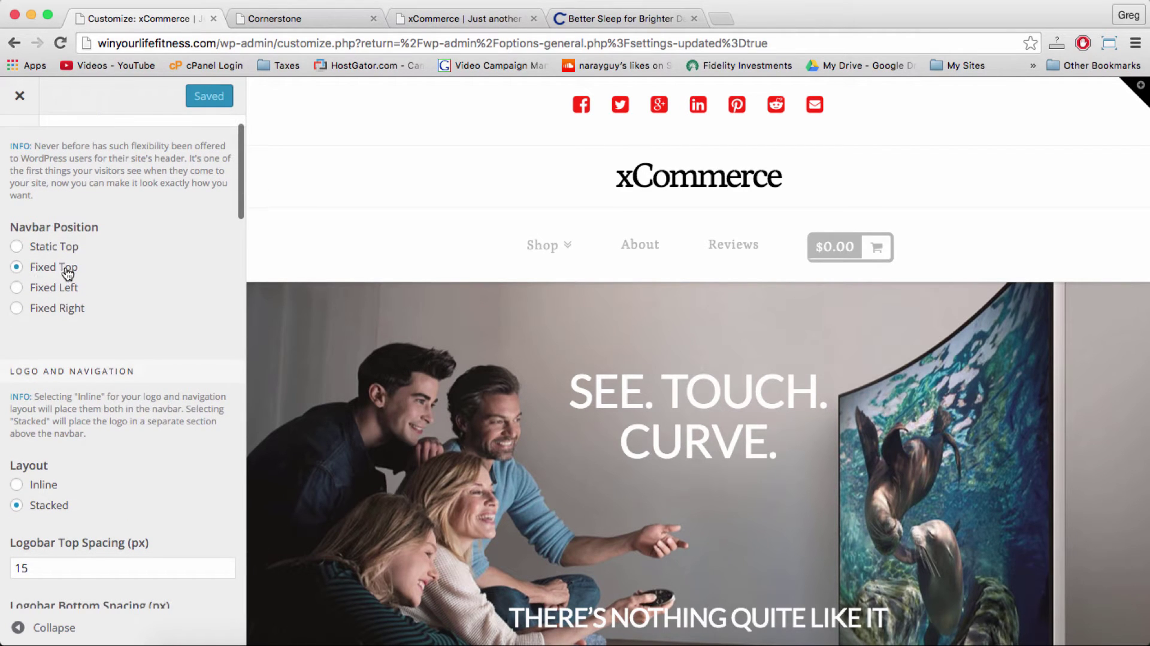
click(16, 248)
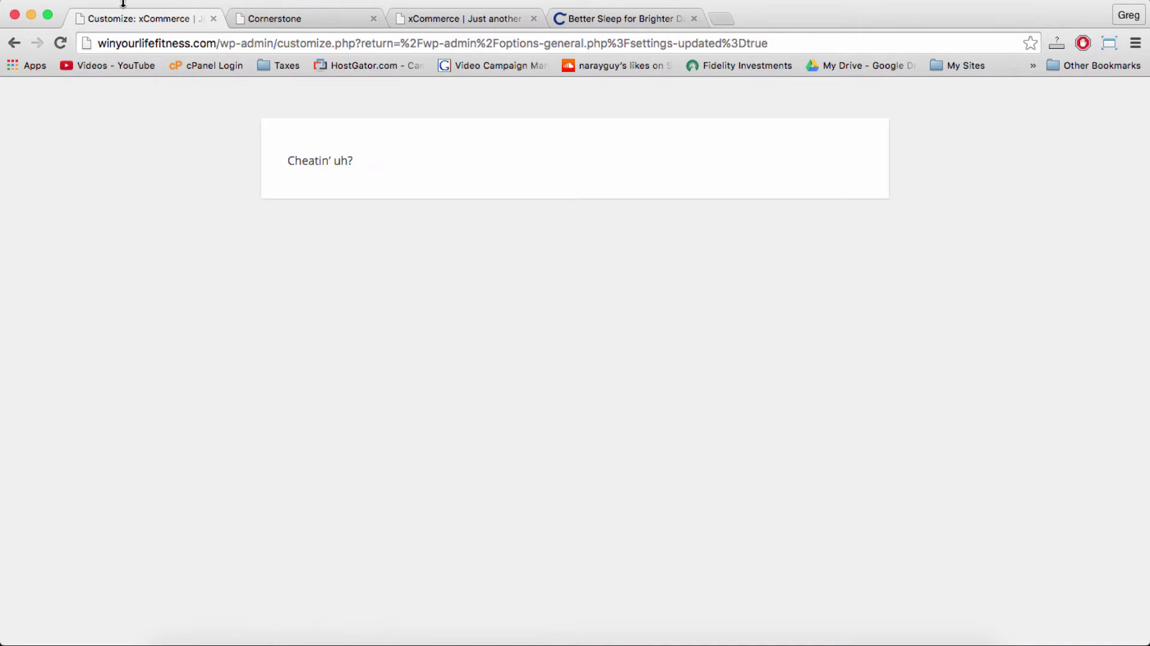
Step: Reload the Customizer and set the Header's Navbar Position to Static Top again
click(214, 40)
key(Return)
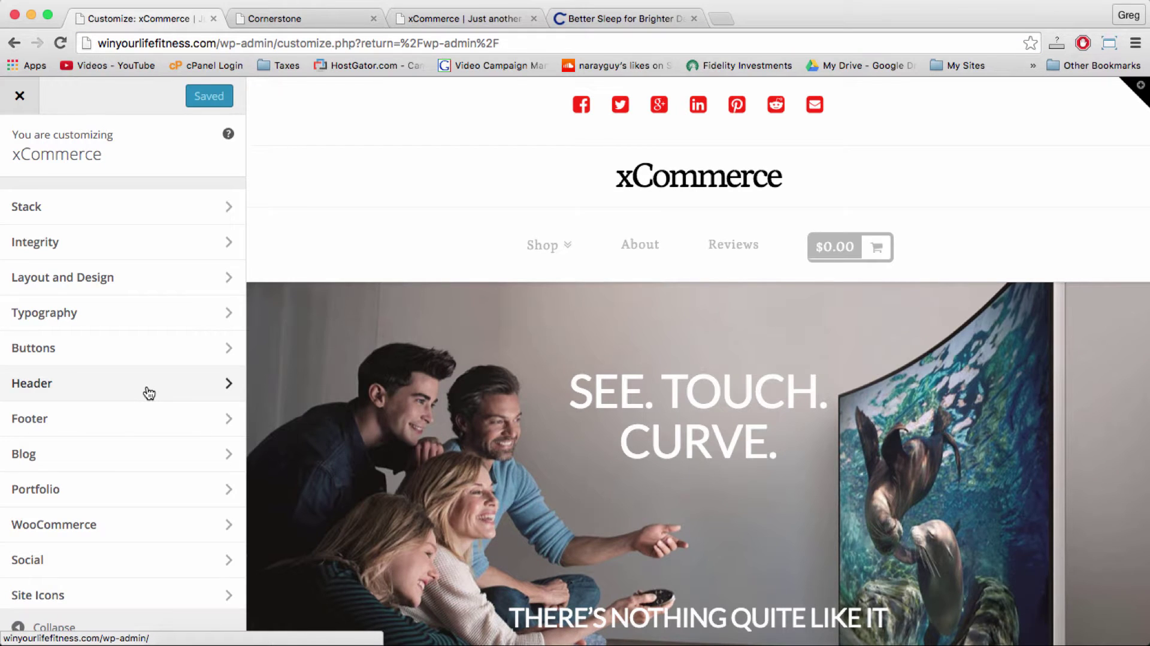
click(206, 390)
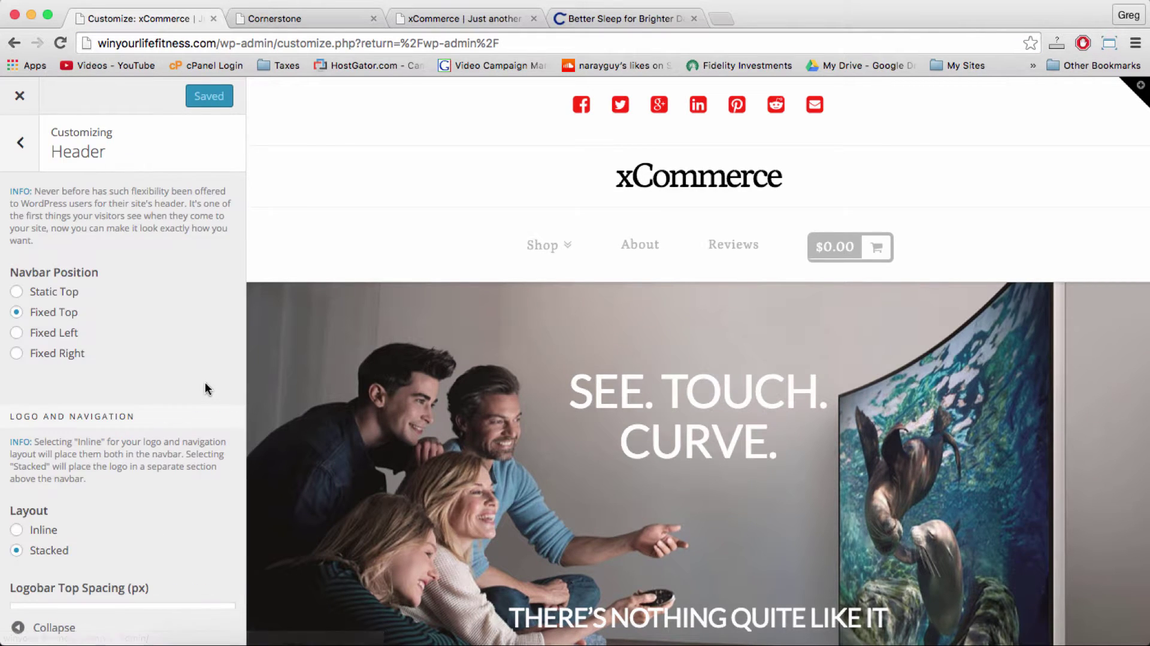
click(19, 293)
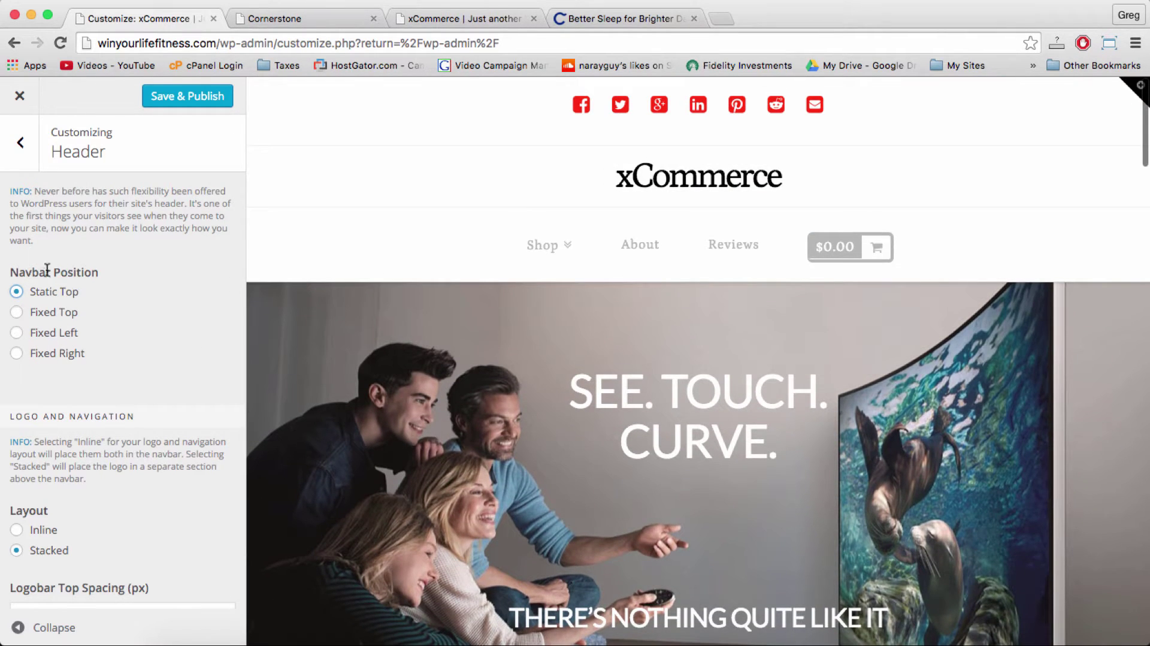
Step: Put Navbar Position back to Fixed Top and scroll to the Logo and Navigation options
click(21, 312)
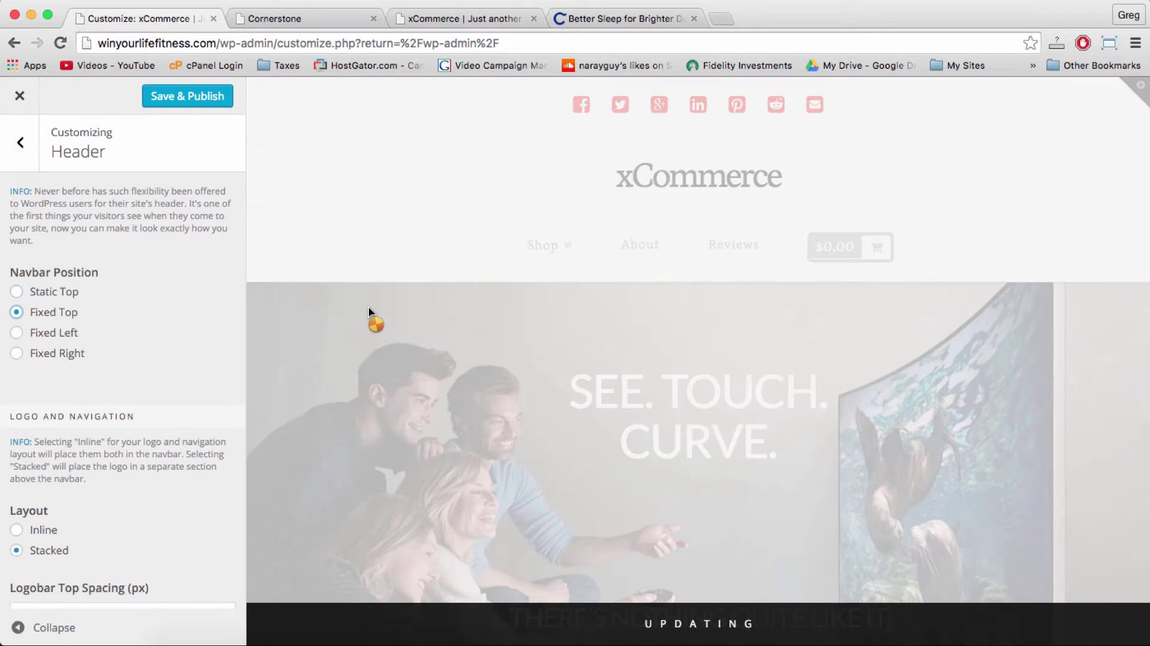
scroll(386, 237, down, 3)
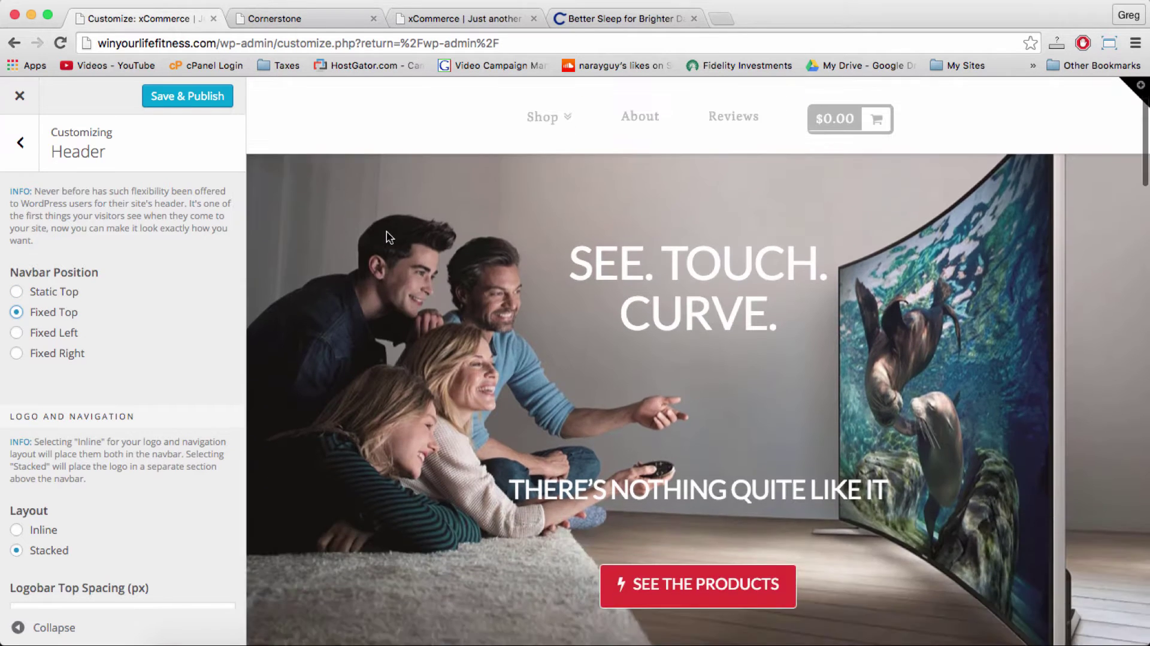
scroll(386, 233, up, 3)
scroll(386, 232, down, 4)
scroll(386, 231, down, 5)
scroll(387, 232, up, 6)
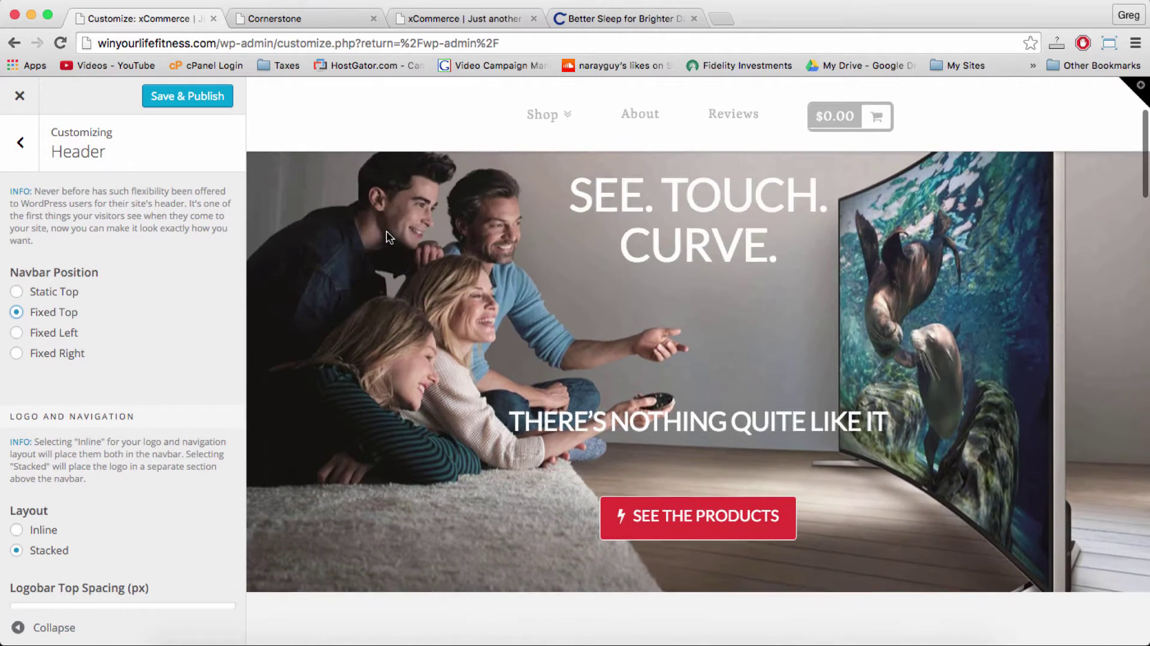
scroll(386, 231, down, 2)
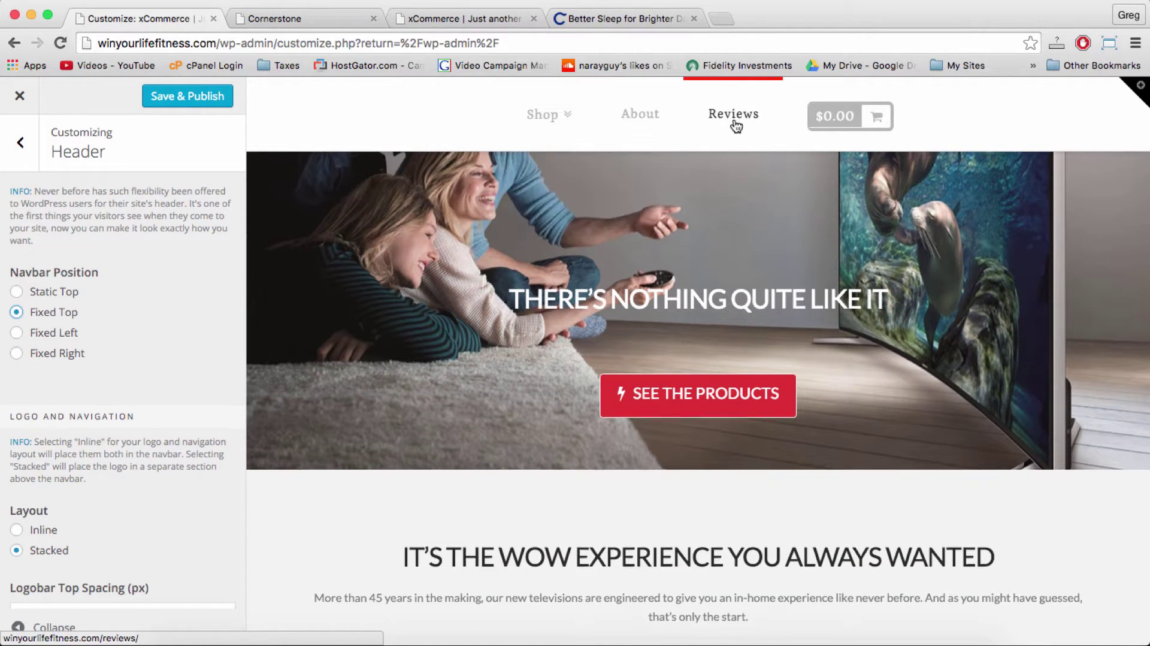
scroll(731, 115, up, 5)
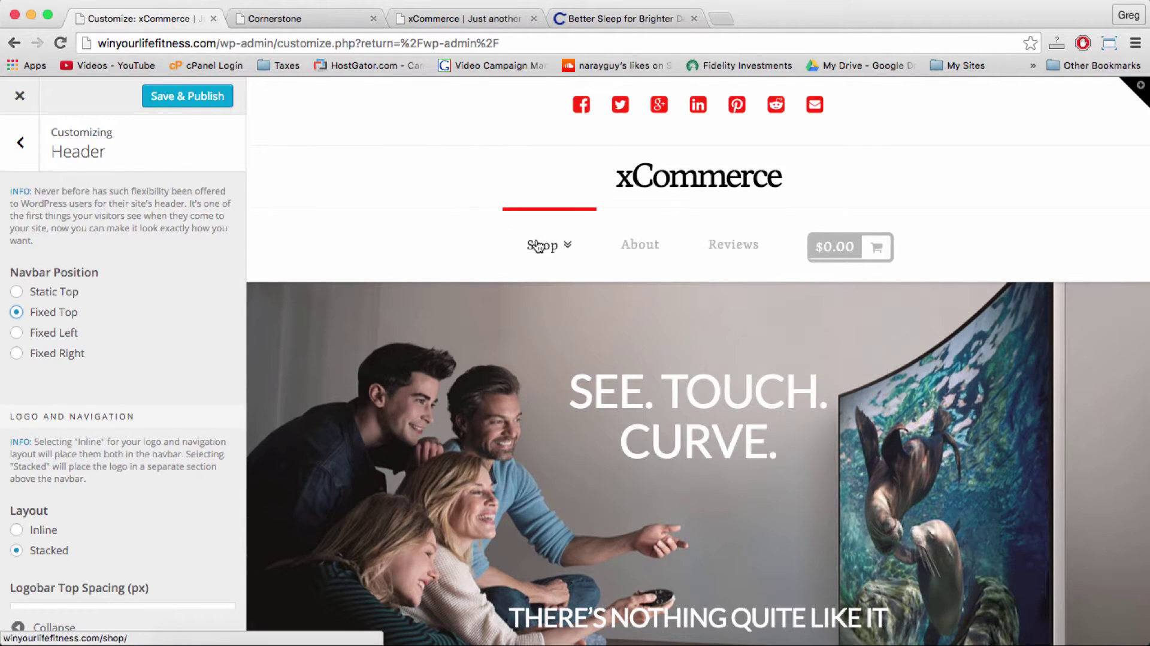
scroll(214, 329, down, 5)
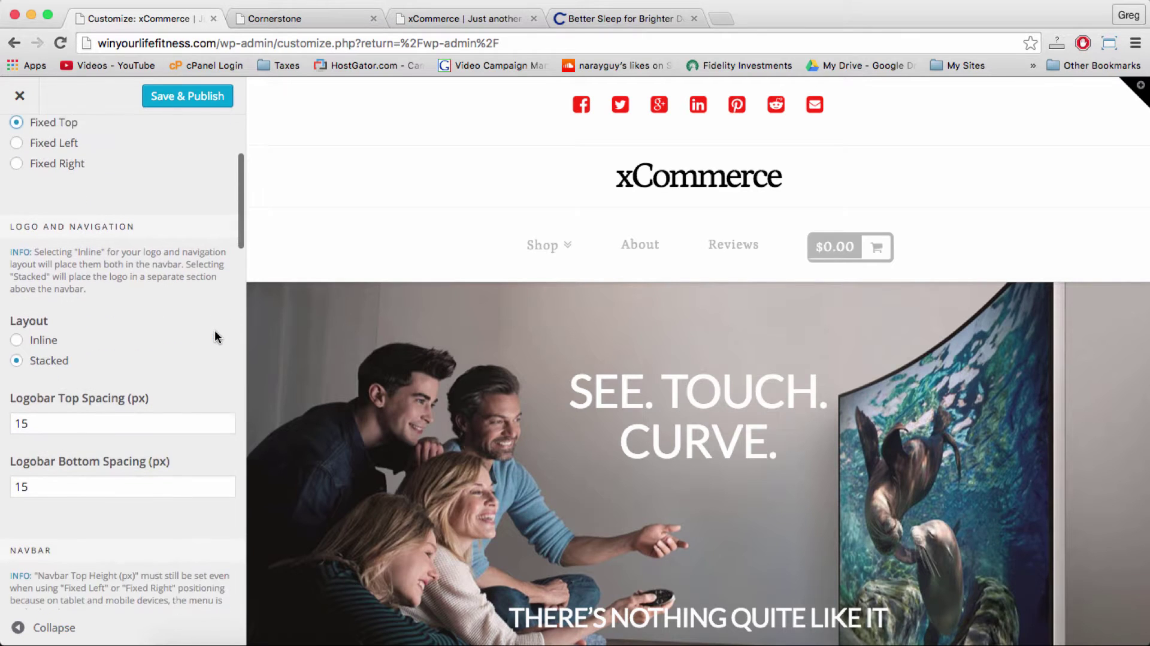
Step: Try the Inline logo and navigation layout, then settle on Stacked
click(17, 312)
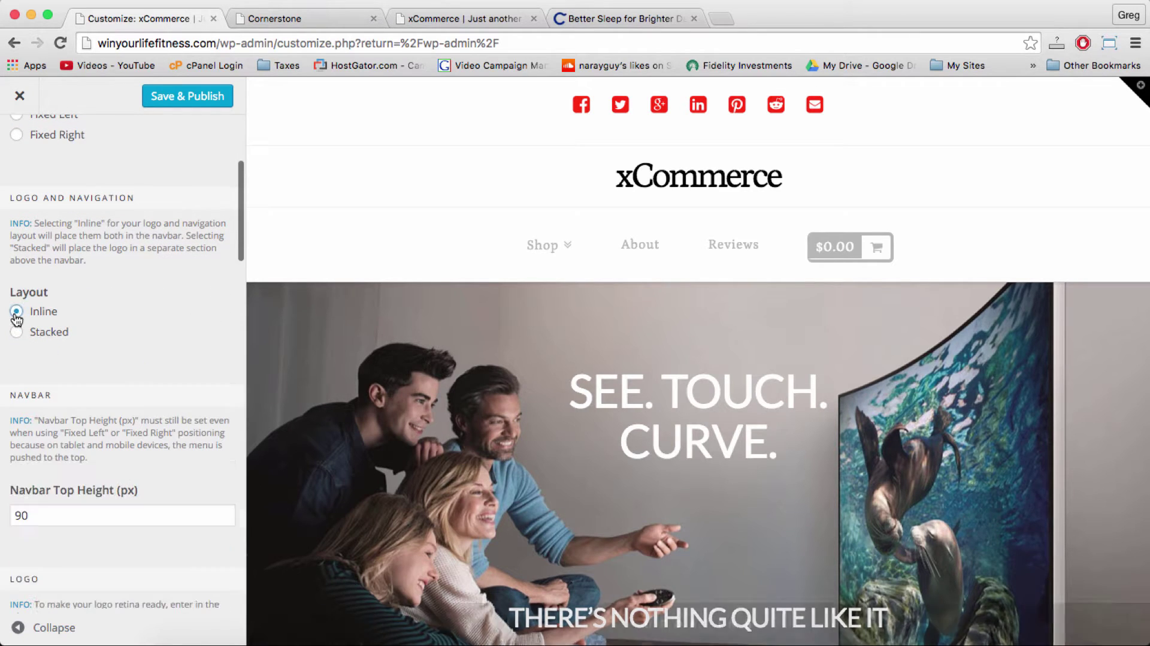
click(17, 333)
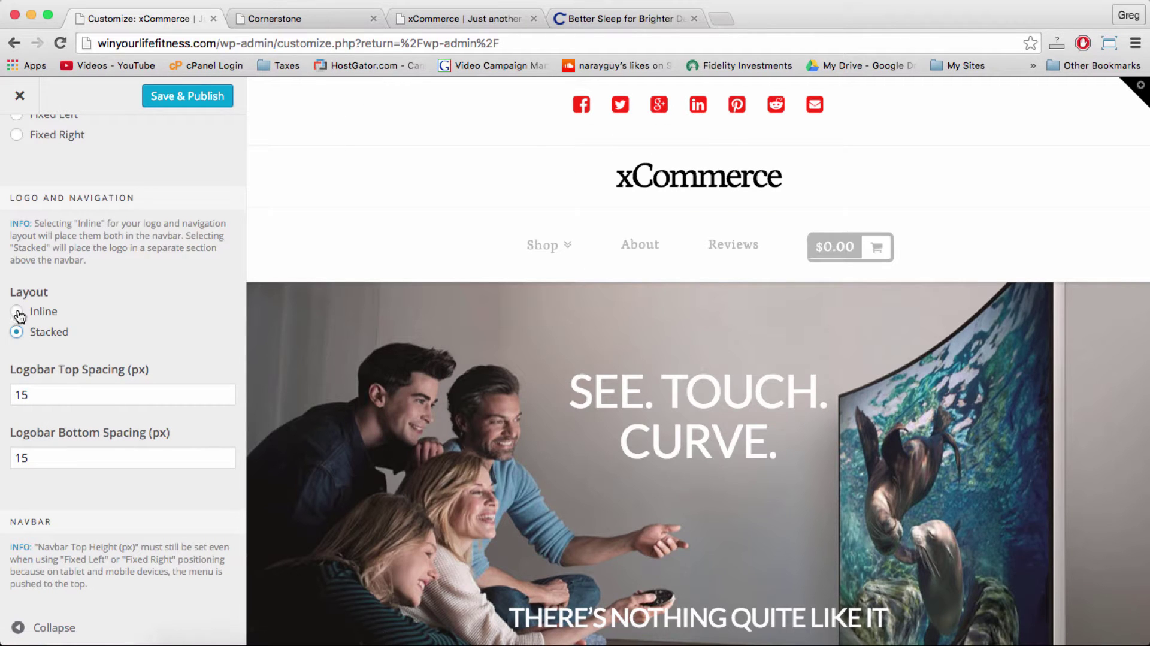
click(16, 313)
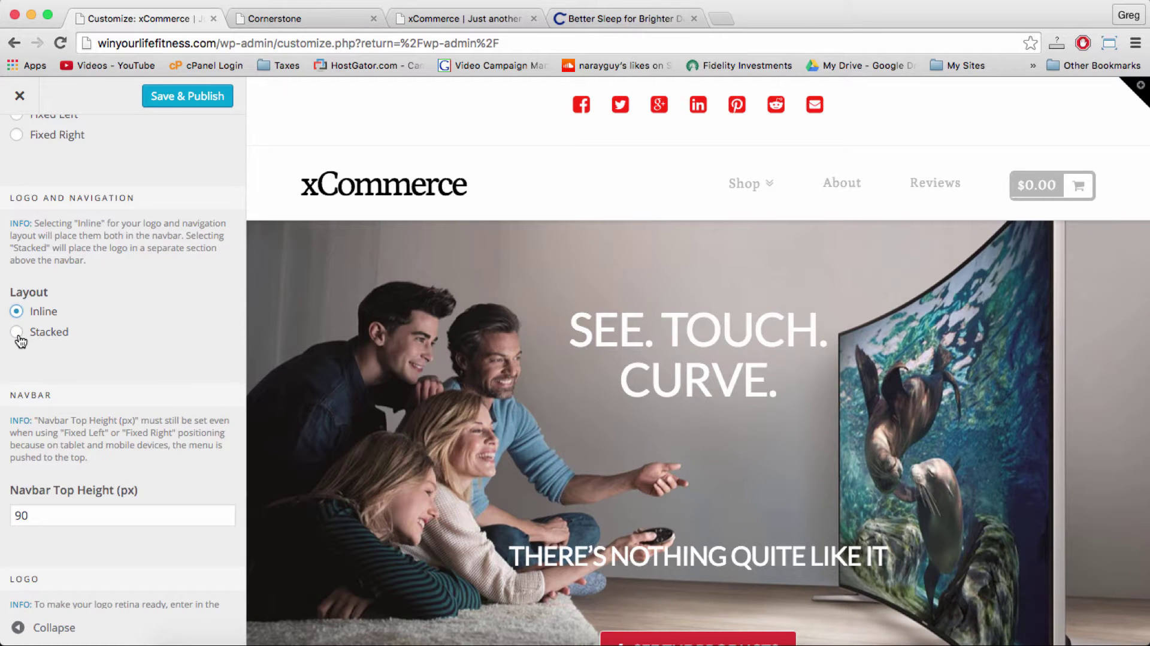
click(17, 333)
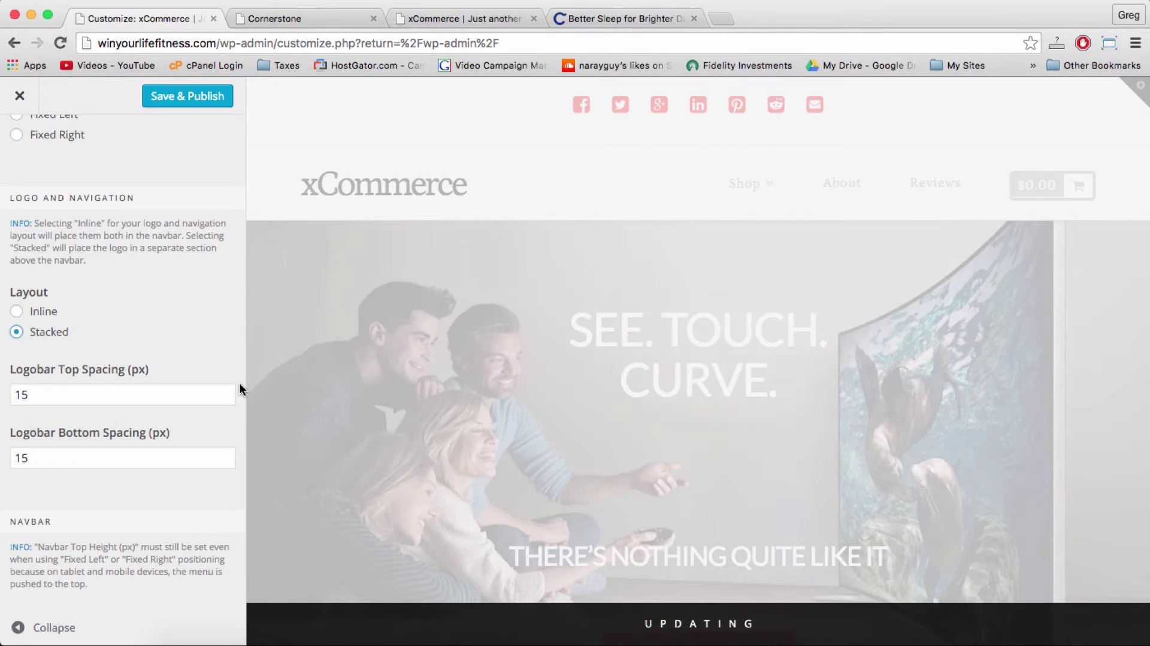
scroll(239, 388, down, 5)
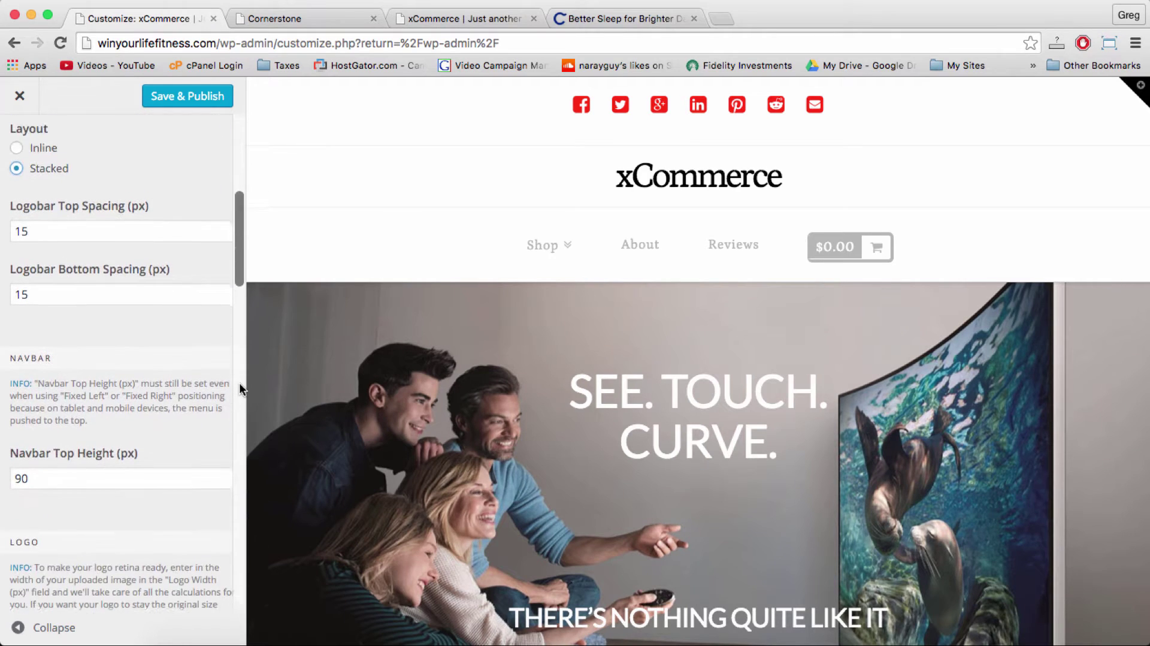
scroll(240, 387, down, 2)
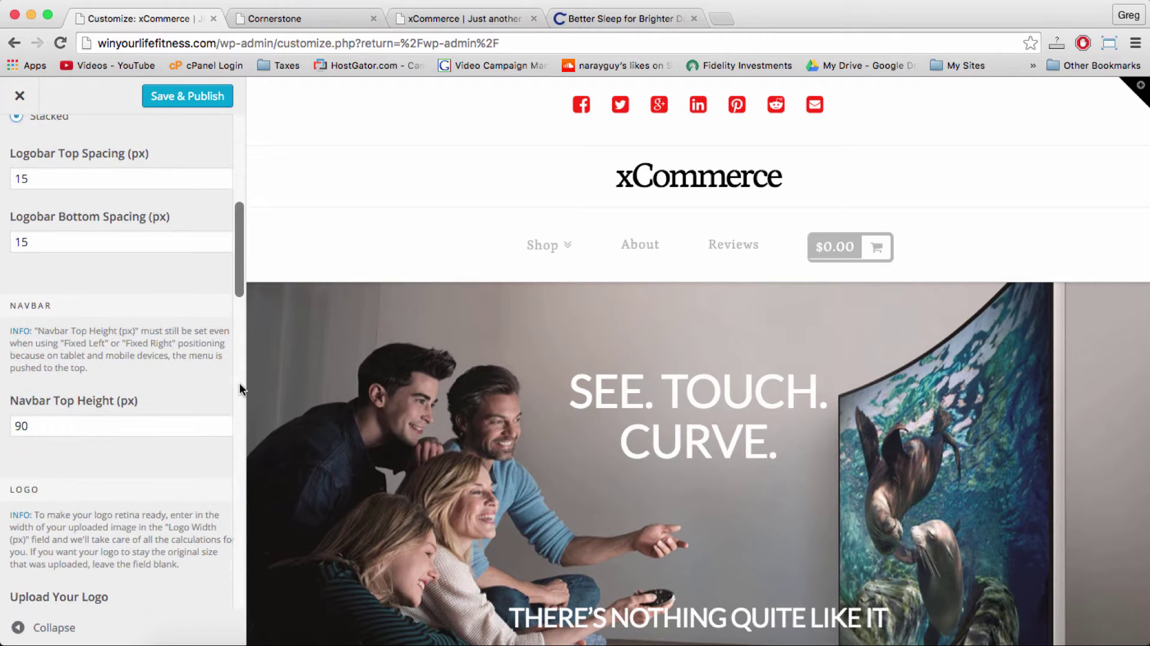
double_click(63, 243)
double_click(55, 186)
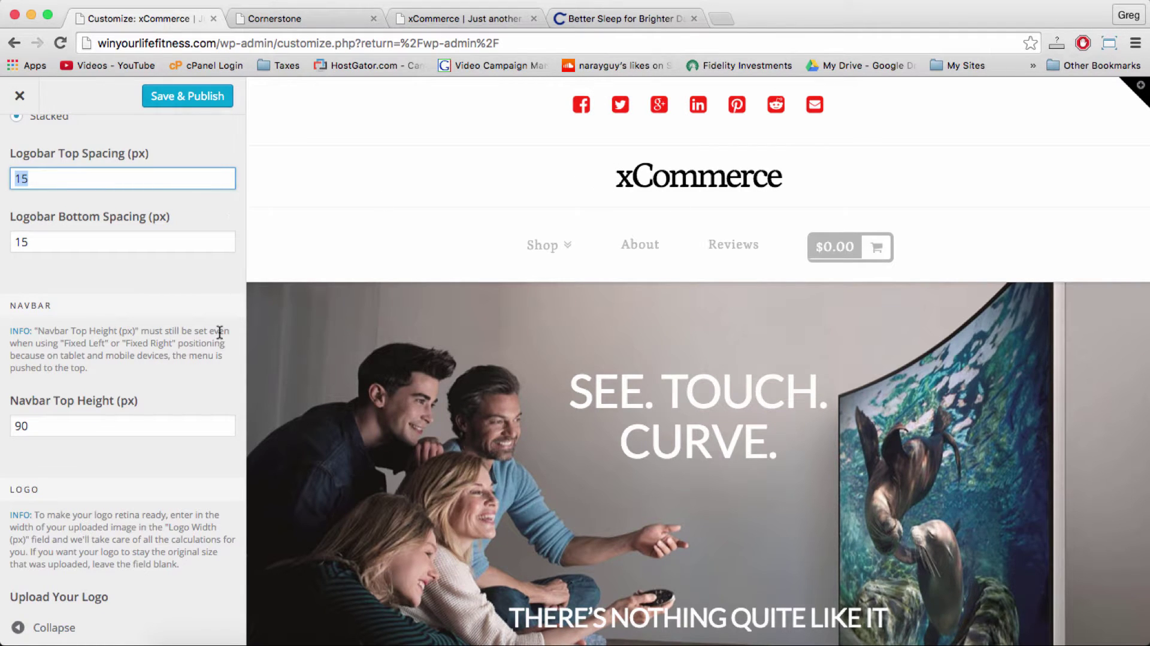
scroll(219, 332, down, 15)
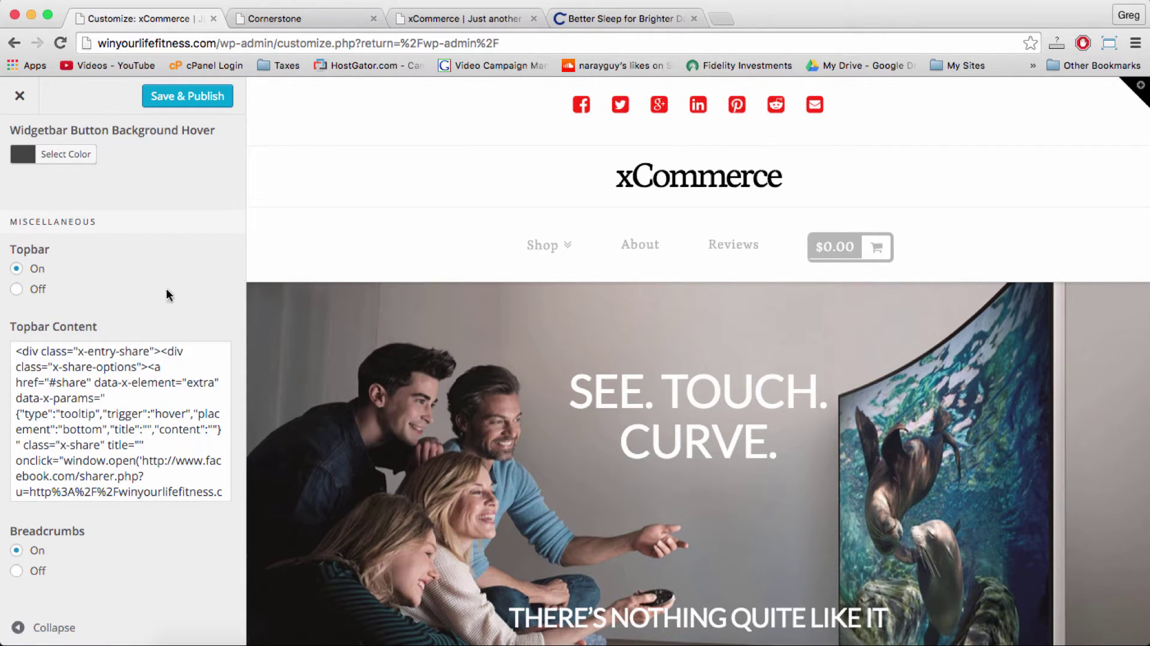
Step: Empty the Topbar Content box to remove its social icons
click(110, 430)
key(ctrl+a)
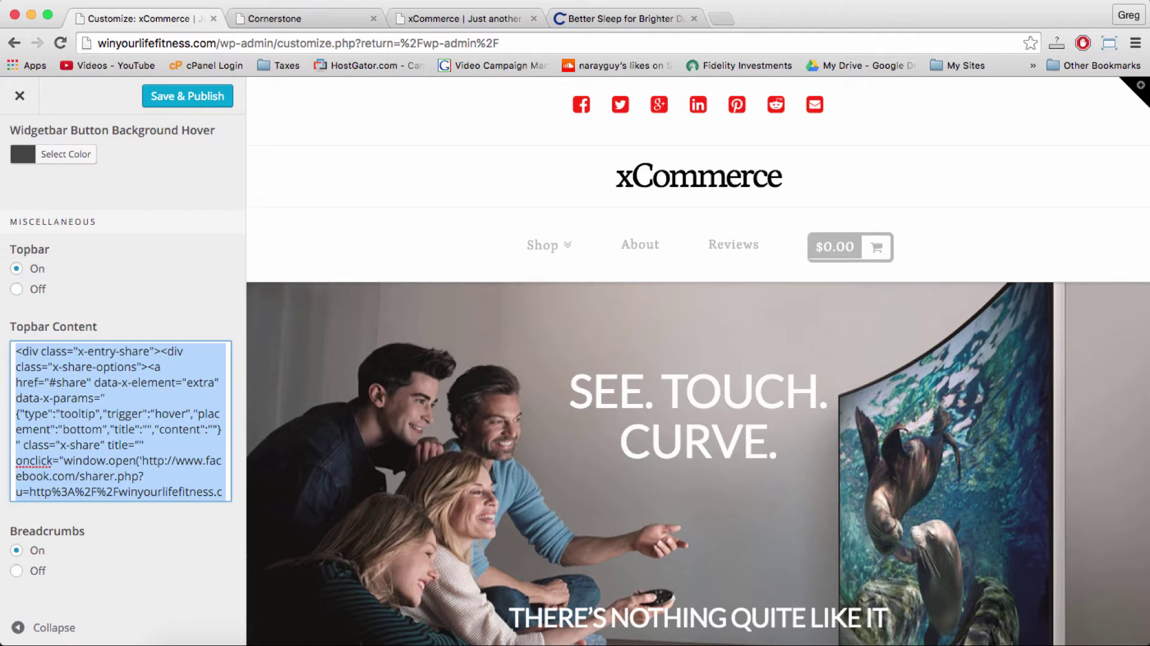
key(BackSpace)
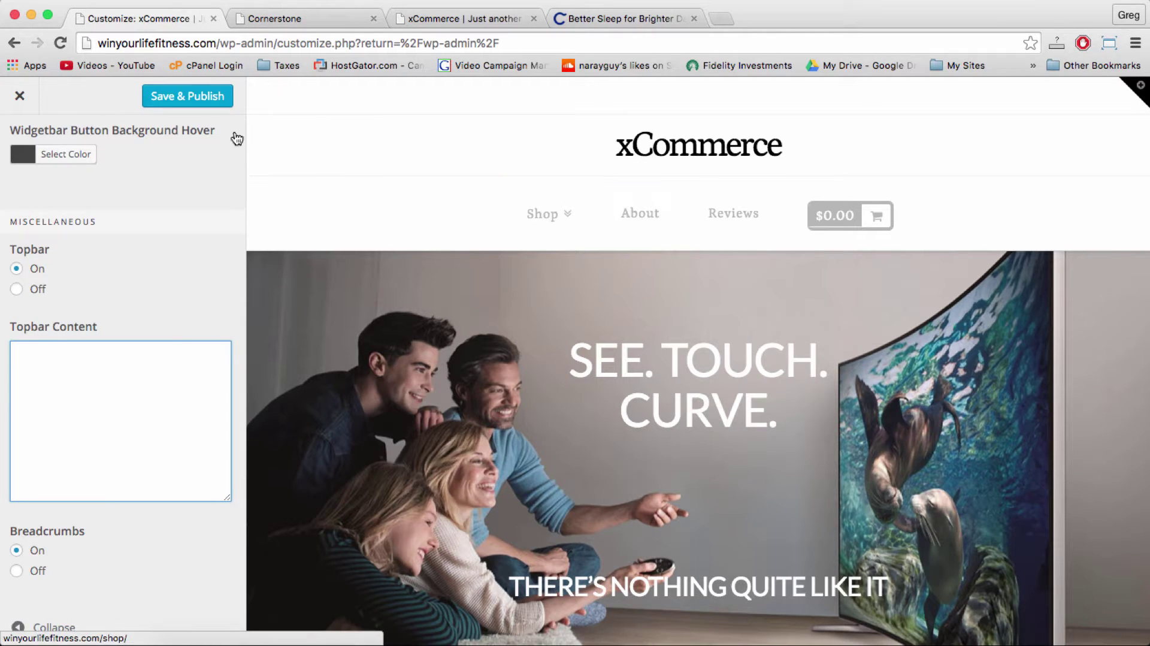
Step: Save & Publish the header changes and reload the live site
click(194, 106)
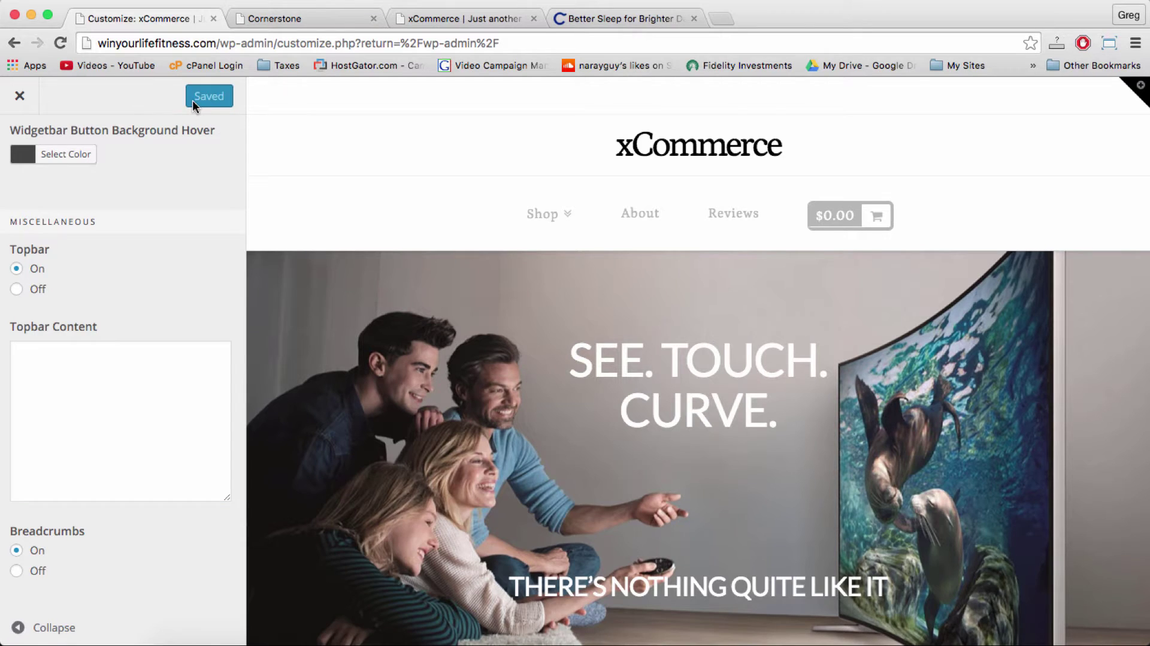
key(super+3)
key(super+r)
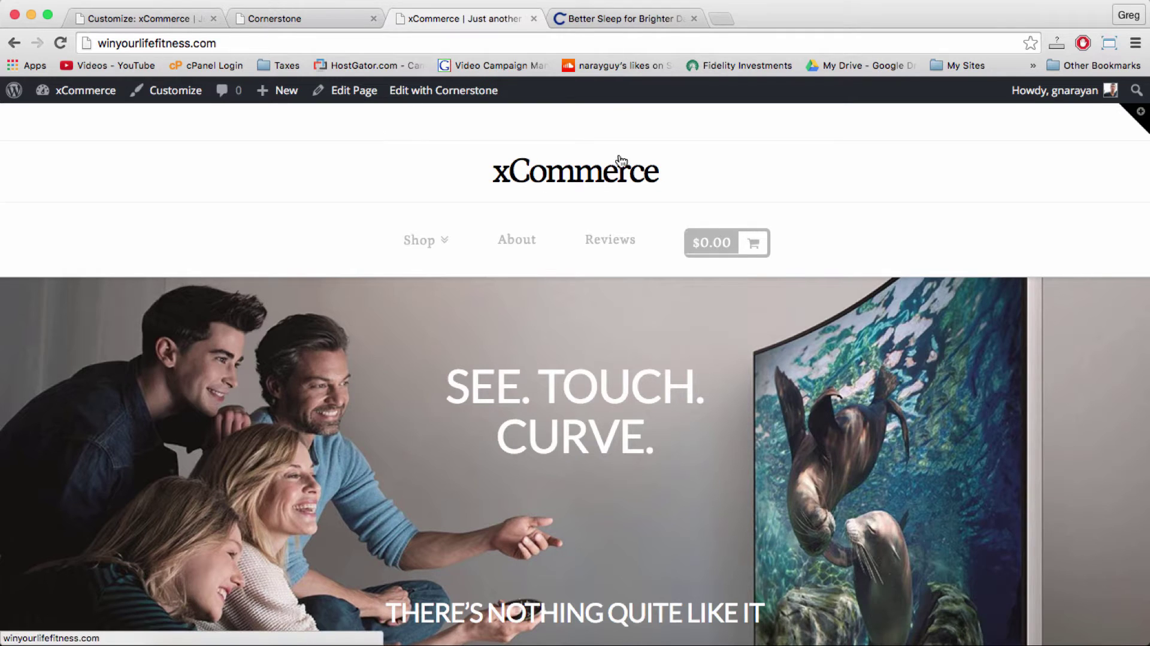
Step: In Cornerstone, add a new empty section below the feature list
click(288, 17)
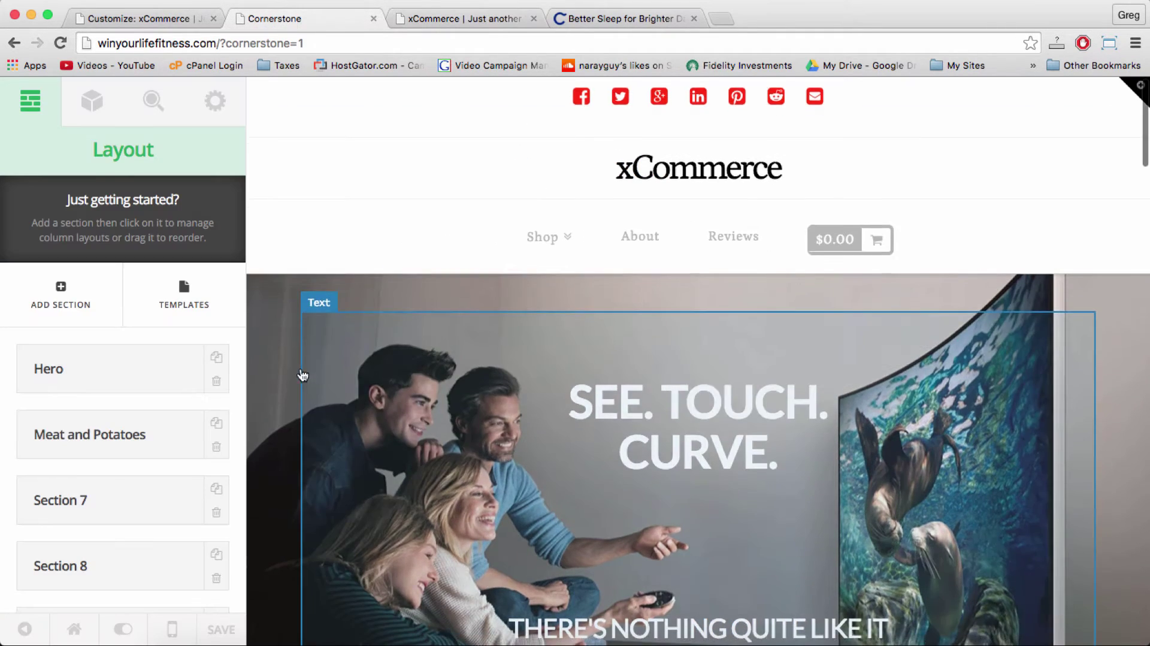
scroll(242, 397, down, 5)
scroll(318, 471, down, 10)
scroll(318, 471, down, 20)
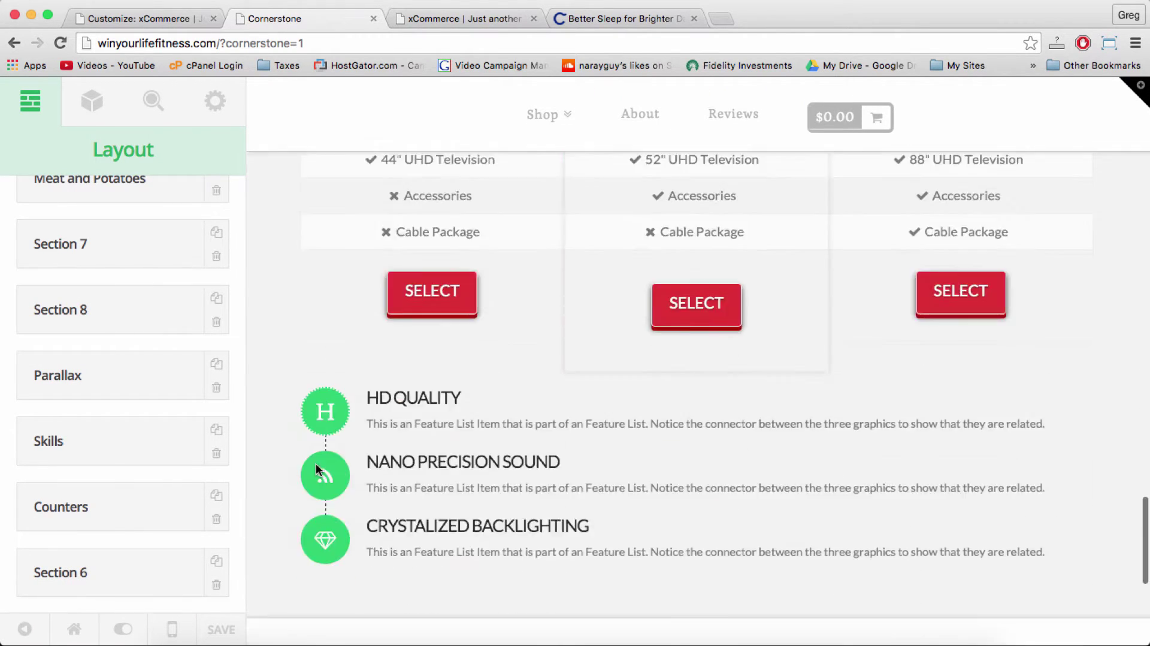
scroll(318, 468, down, 3)
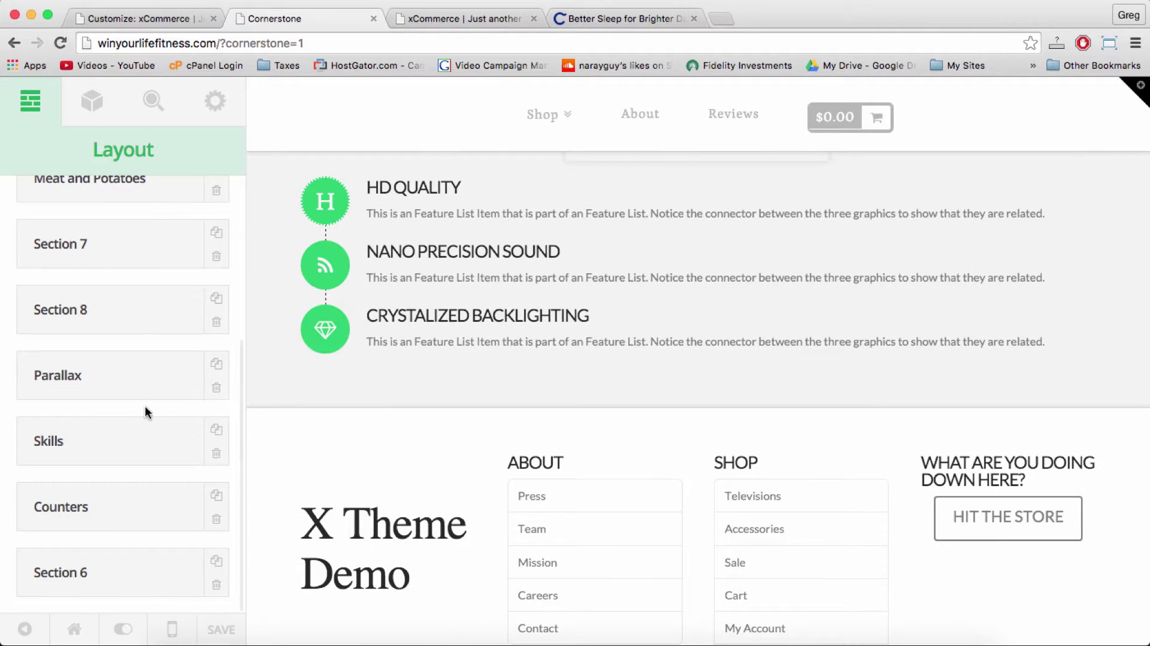
scroll(79, 292, up, 5)
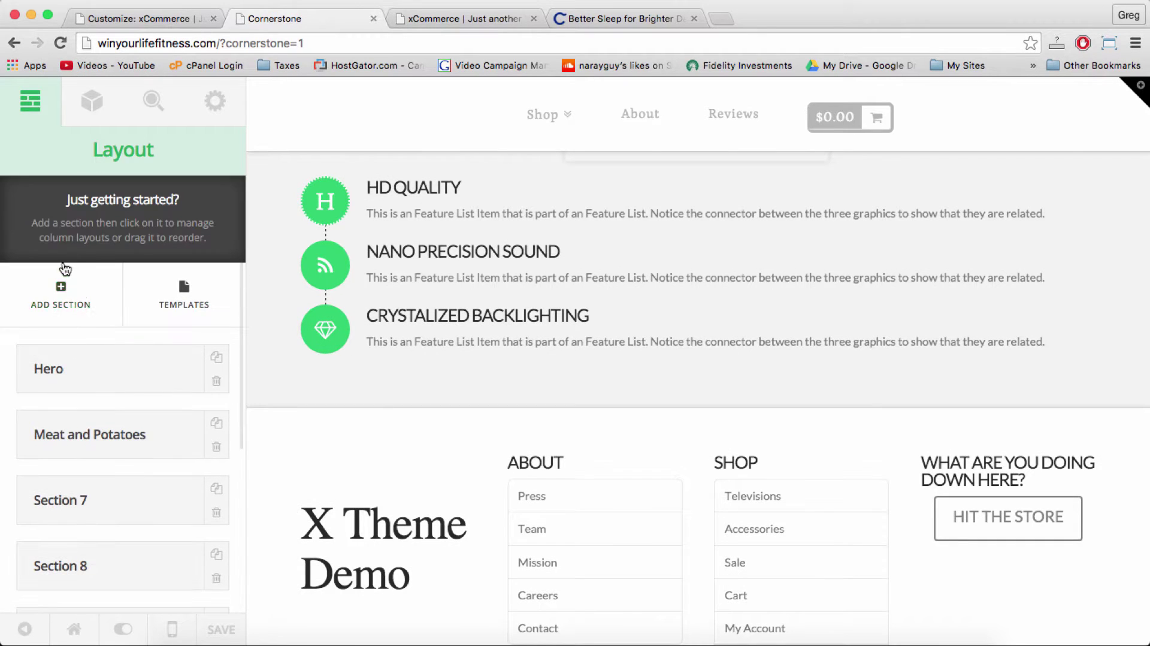
click(79, 294)
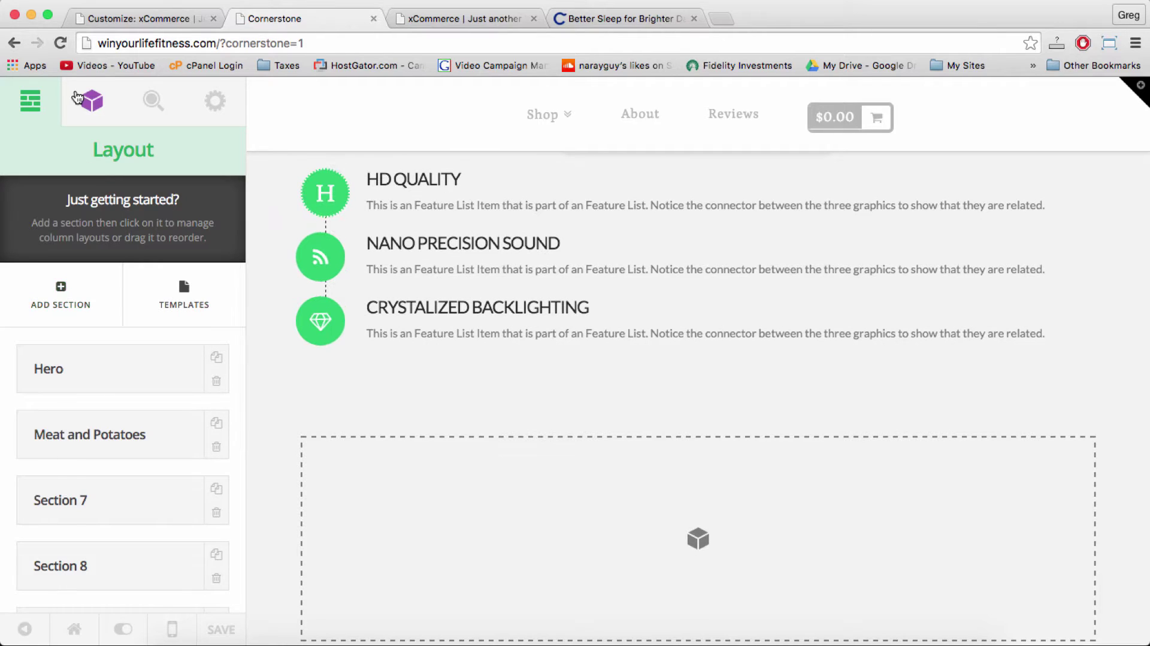
Step: Drag a Social Sharing element from Elements into the new section
click(90, 100)
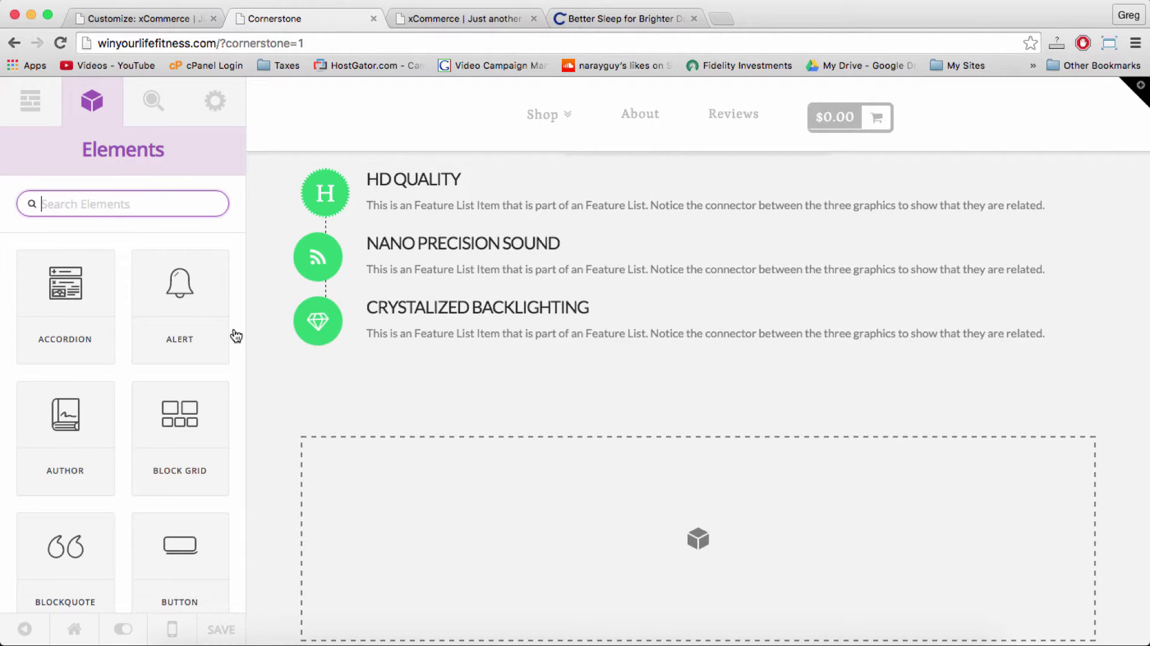
scroll(239, 389, down, 15)
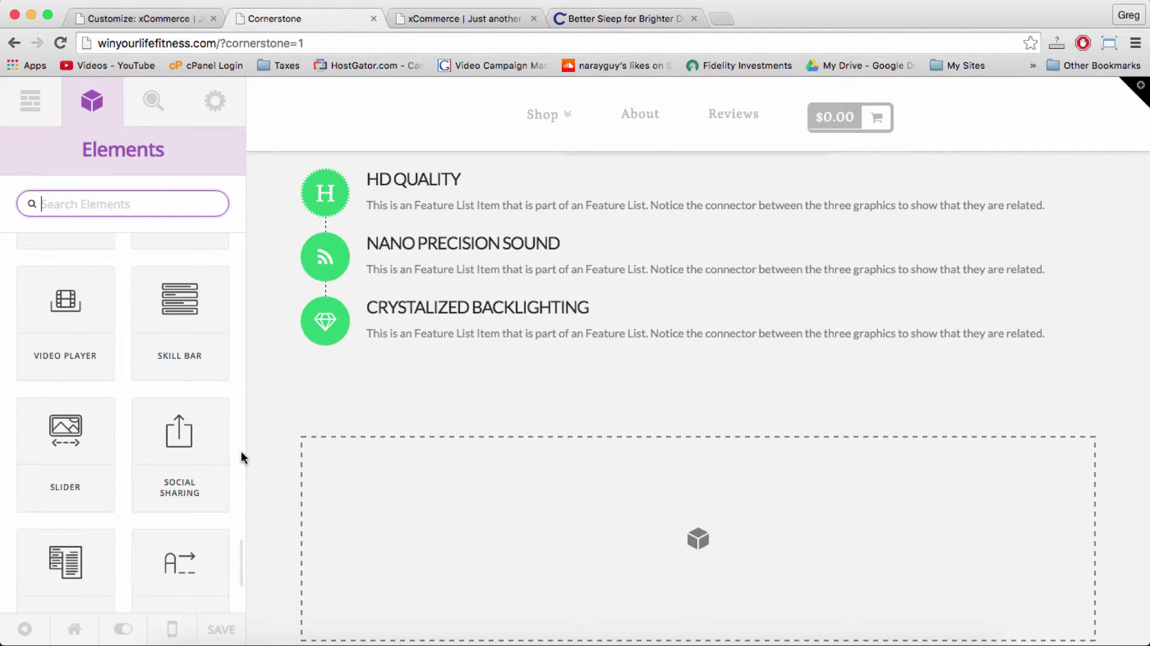
click(168, 439)
drag(290, 438, 599, 502)
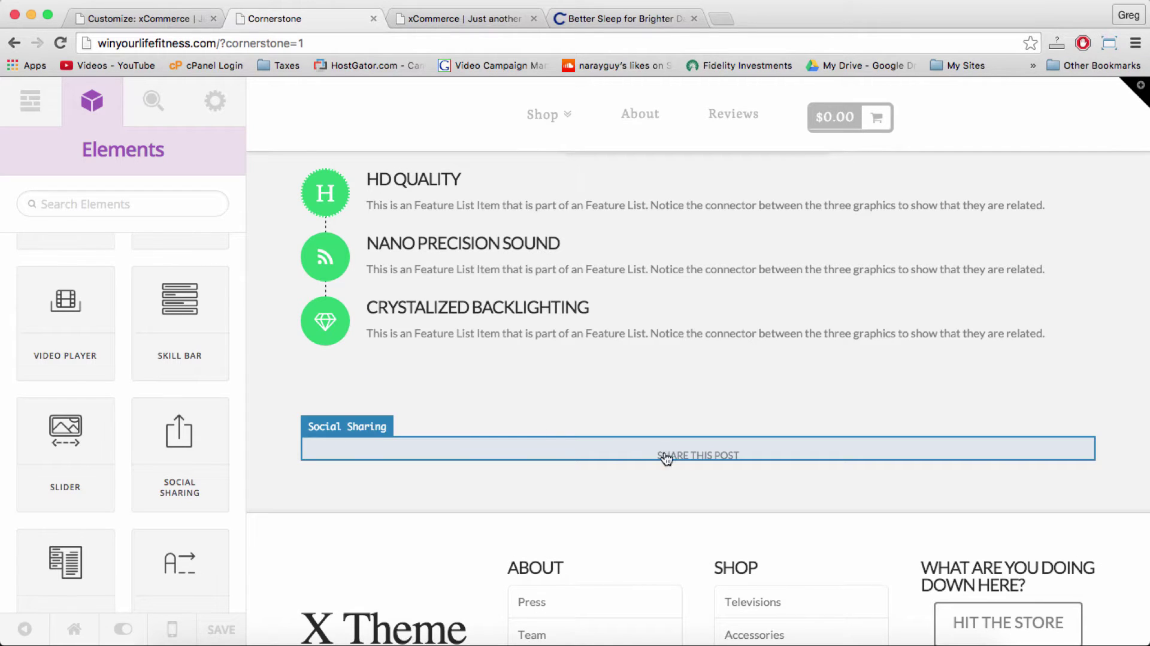
Step: In the Social Sharing settings, turn on Facebook, Twitter and Google Plus
click(697, 461)
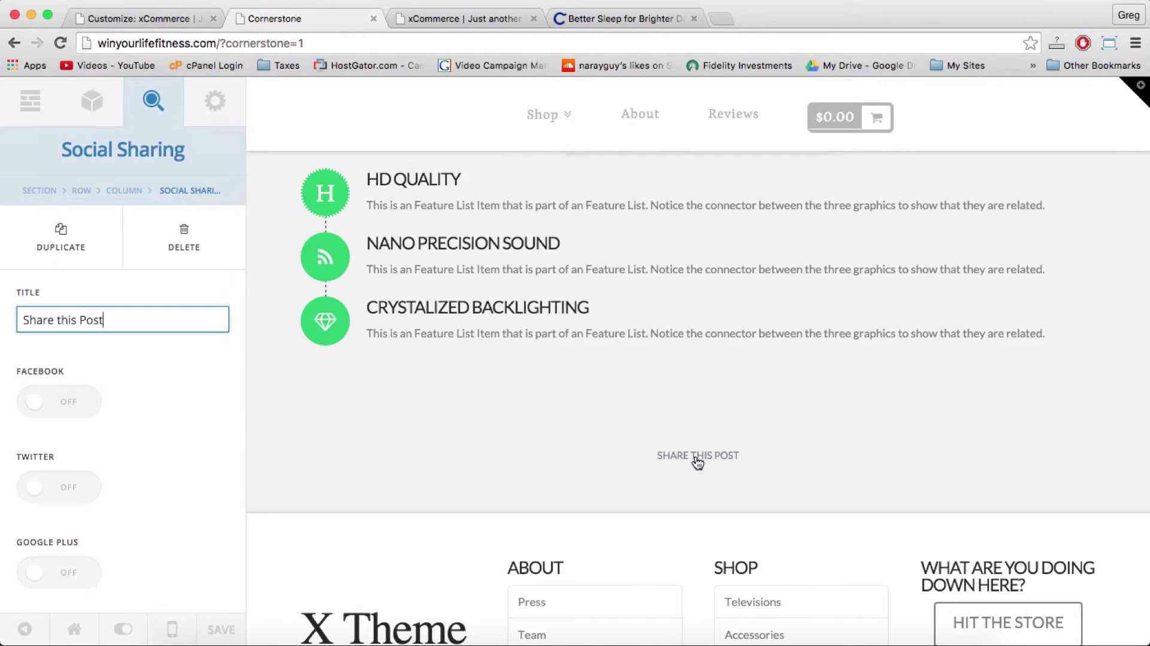
scroll(179, 338, down, 3)
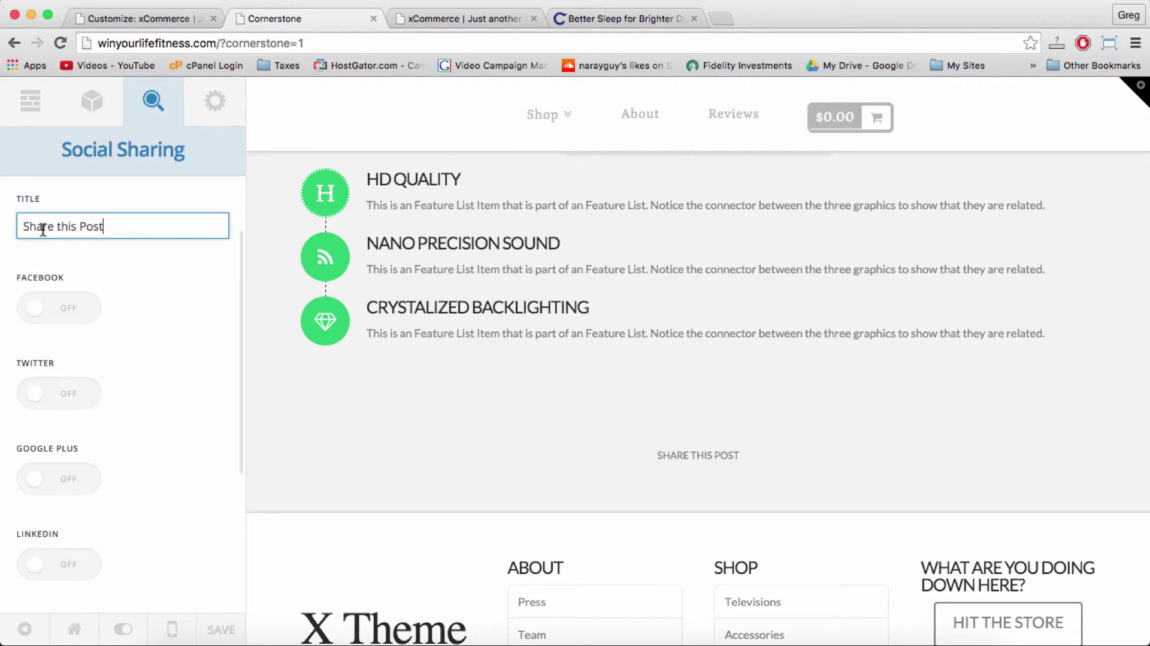
click(36, 306)
click(35, 391)
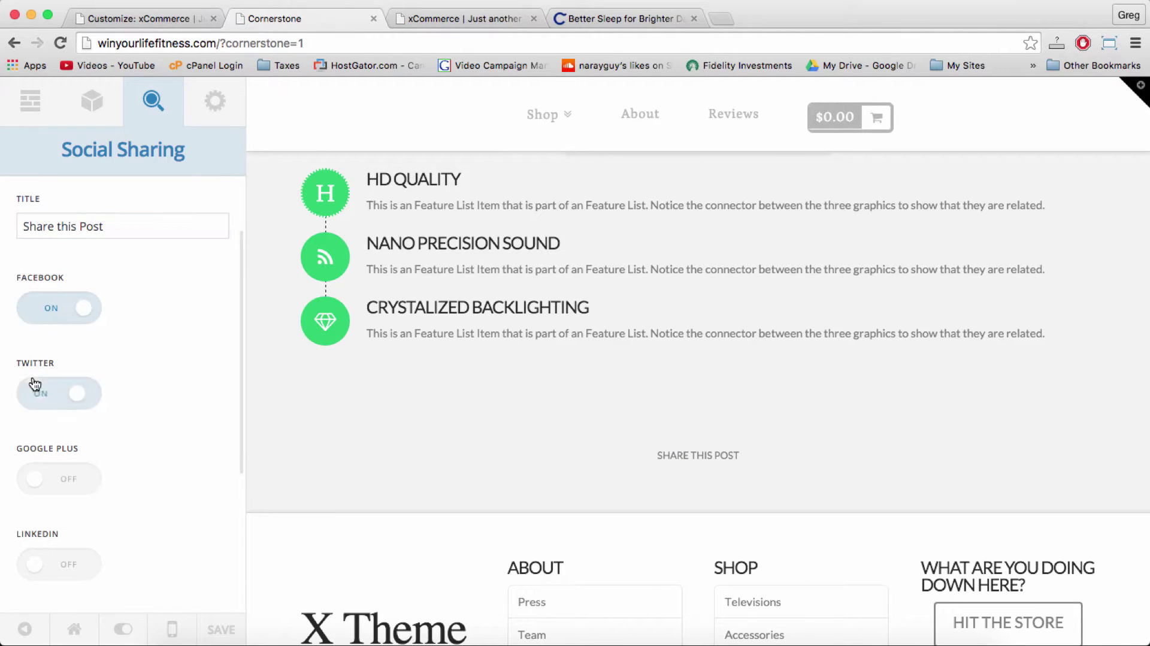
click(42, 482)
Step: Turn on LinkedIn, Pinterest, Reddit and Email sharing, then glance at the live site
scroll(40, 489, down, 3)
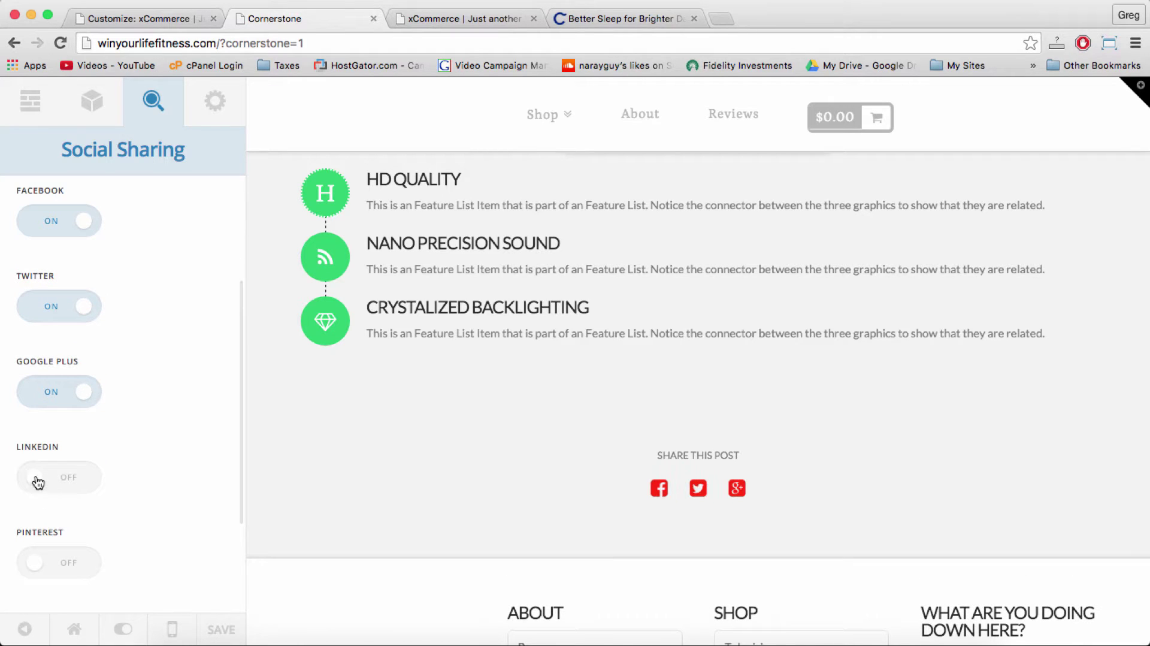
click(37, 481)
scroll(38, 495, down, 3)
click(39, 488)
scroll(37, 500, down, 3)
click(36, 512)
scroll(36, 512, down, 1)
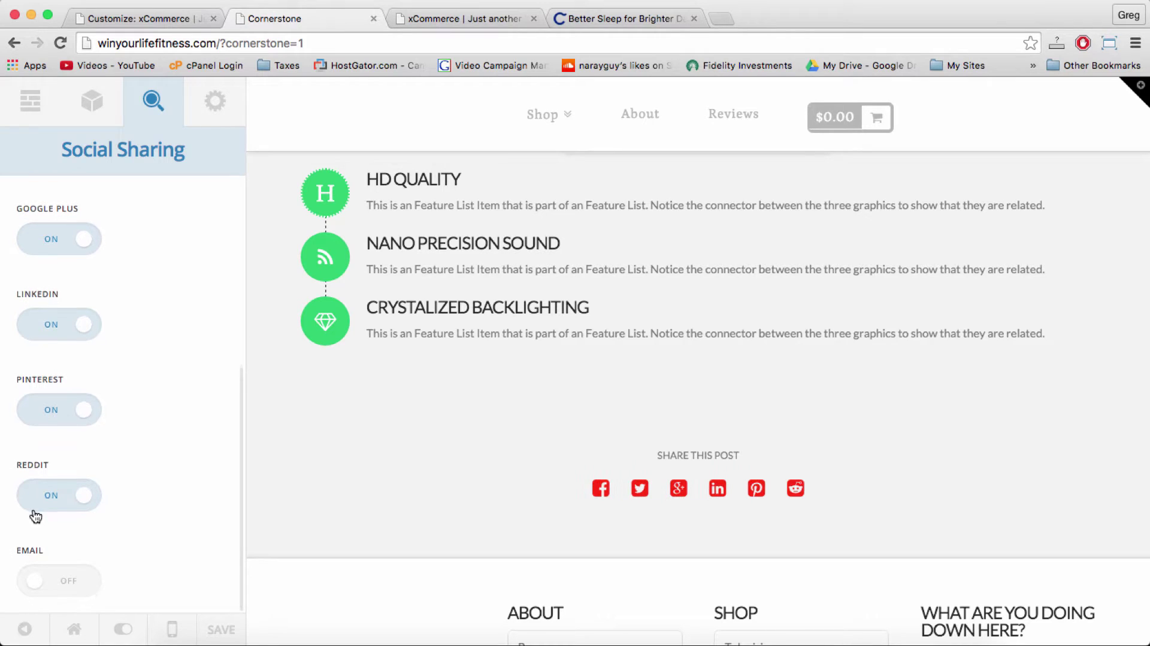
click(36, 586)
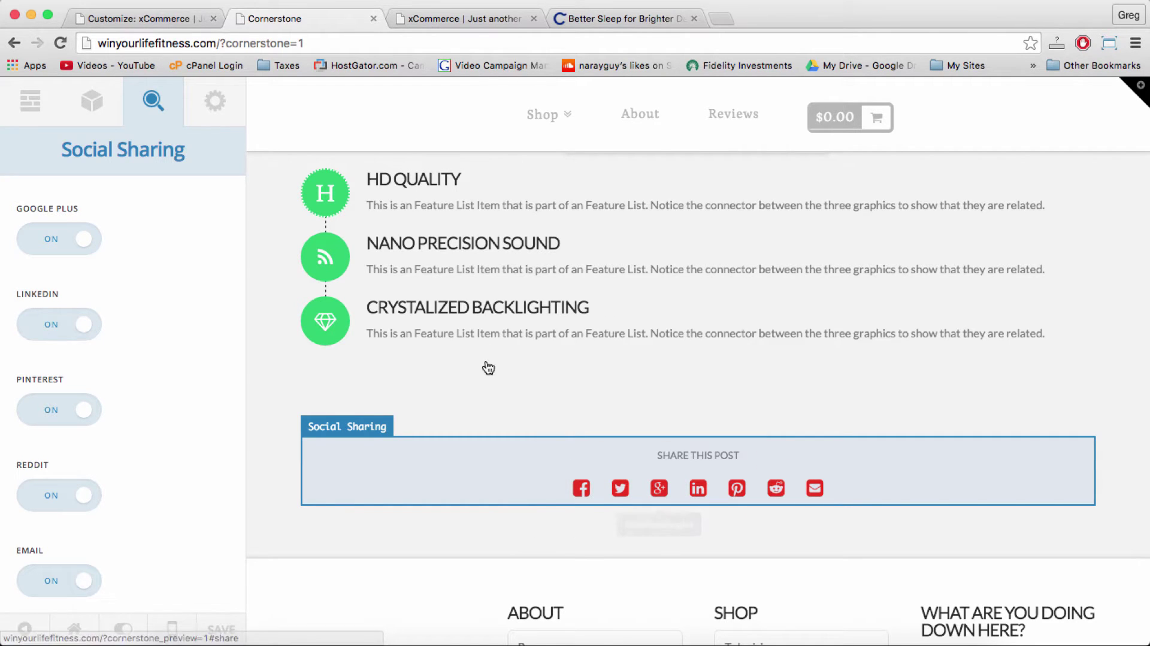
click(469, 22)
click(328, 23)
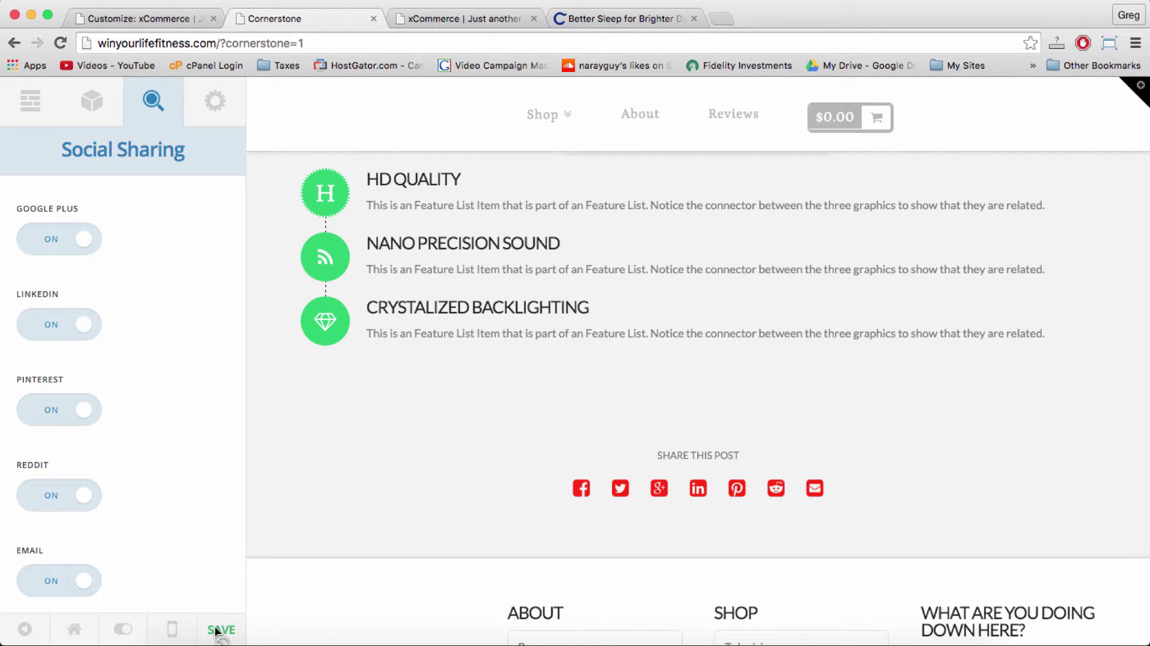
Step: Save the page and reload the live site
click(218, 629)
click(435, 14)
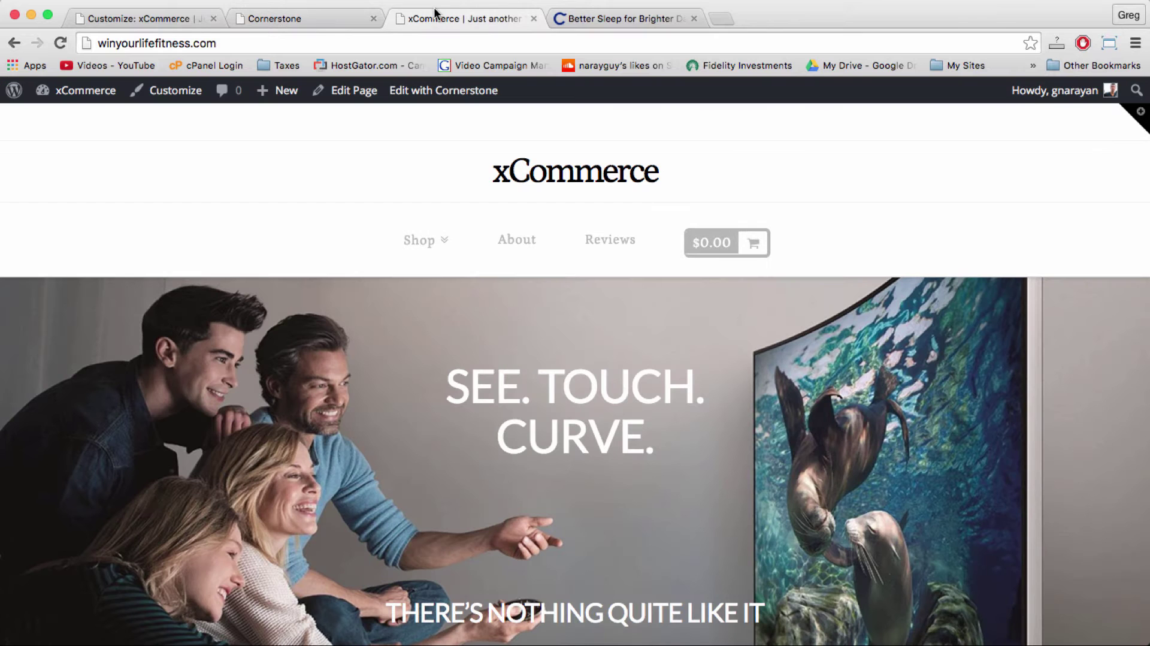
key(super+r)
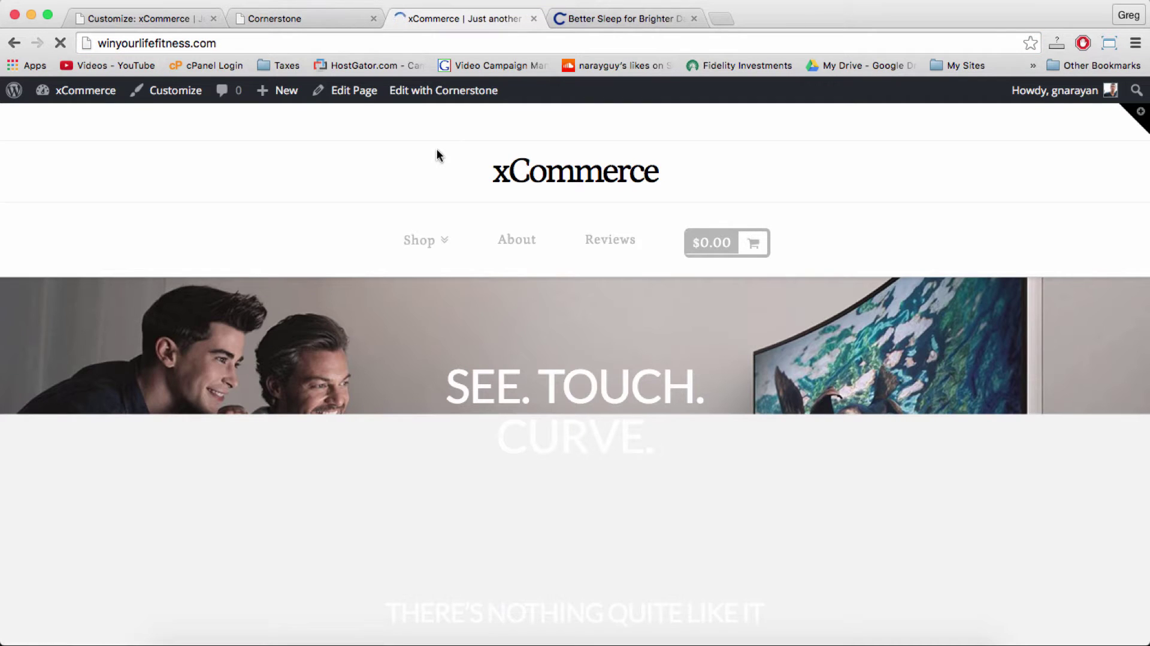
Step: Scroll to the seven share icons and inspect that section in developer tools
scroll(437, 156, down, 20)
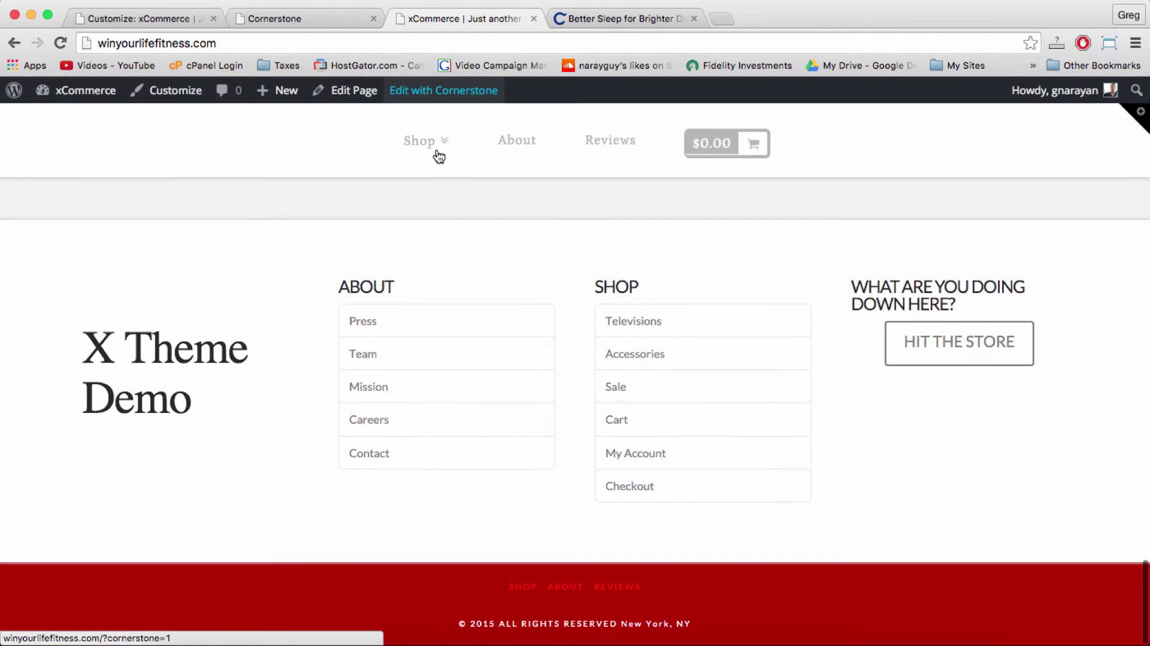
scroll(438, 155, up, 7)
scroll(497, 554, down, 3)
right_click(167, 343)
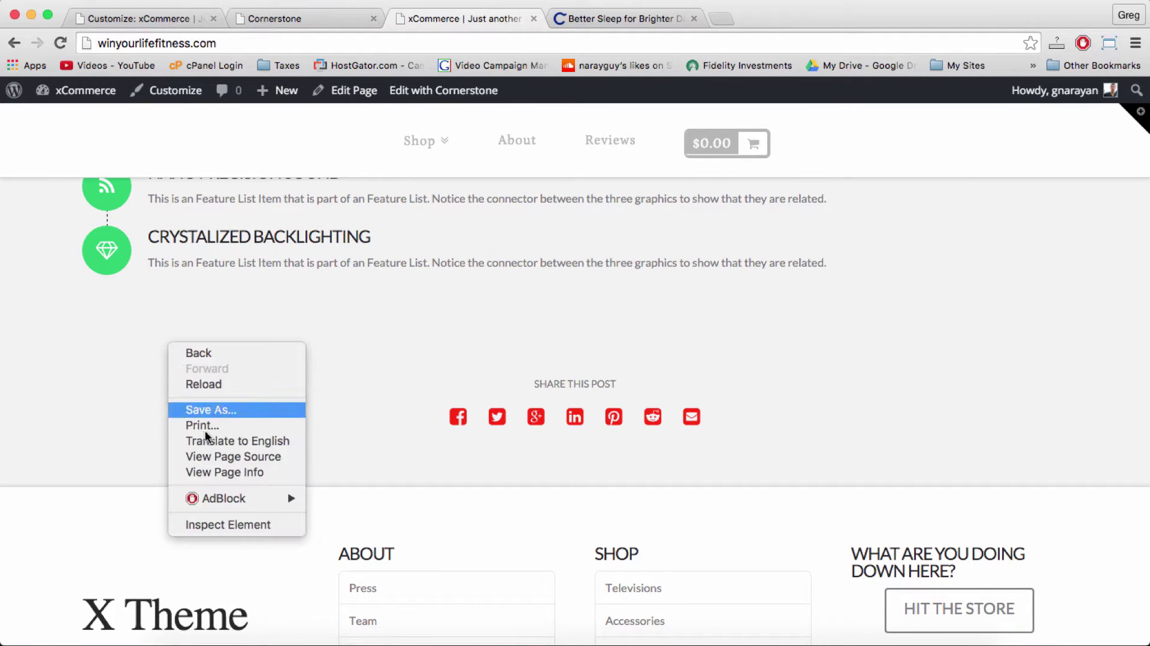
click(209, 523)
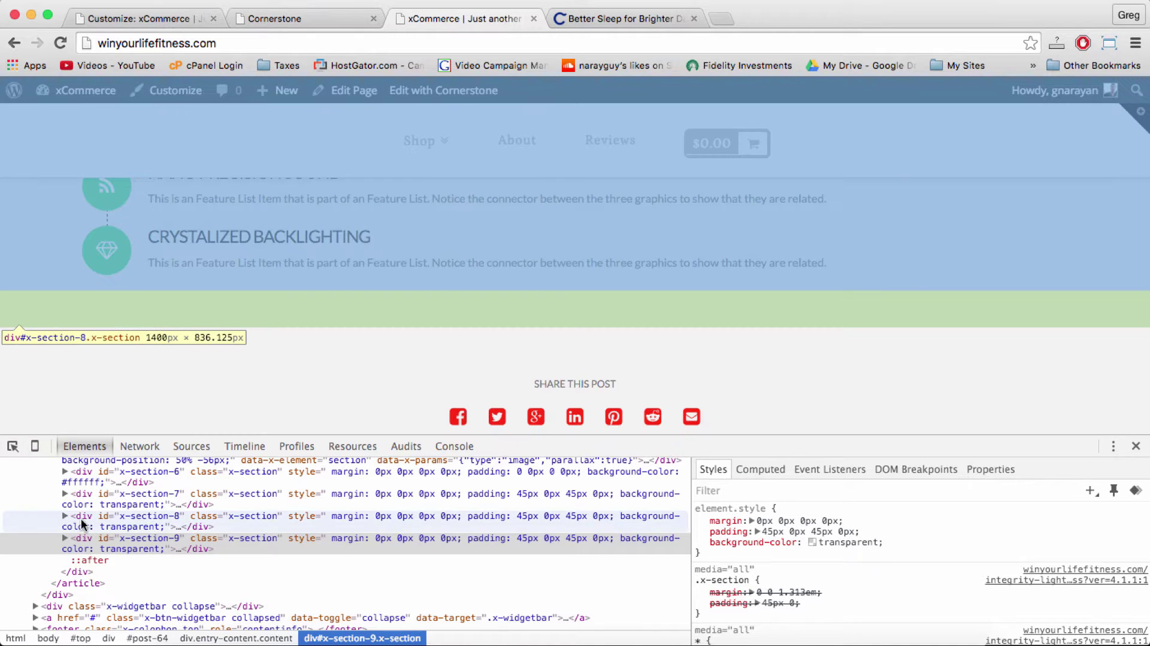
Step: Expand div#x-section-9 and its x-container and x-column in the Elements panel
scroll(82, 524, up, 1)
click(83, 560)
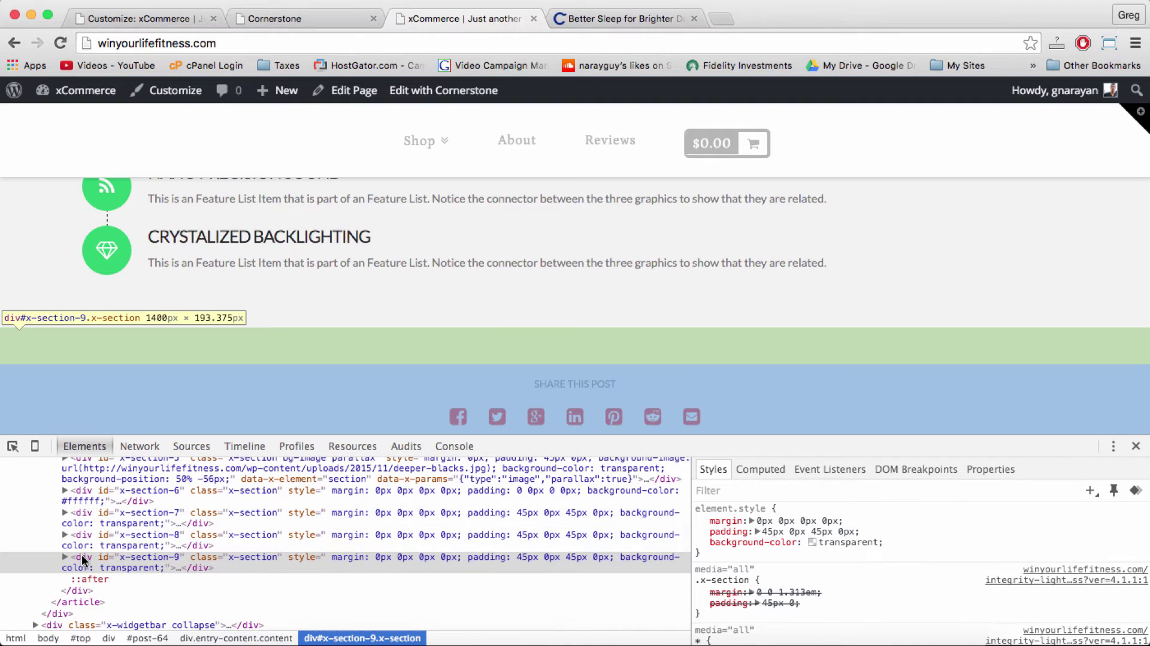
click(65, 557)
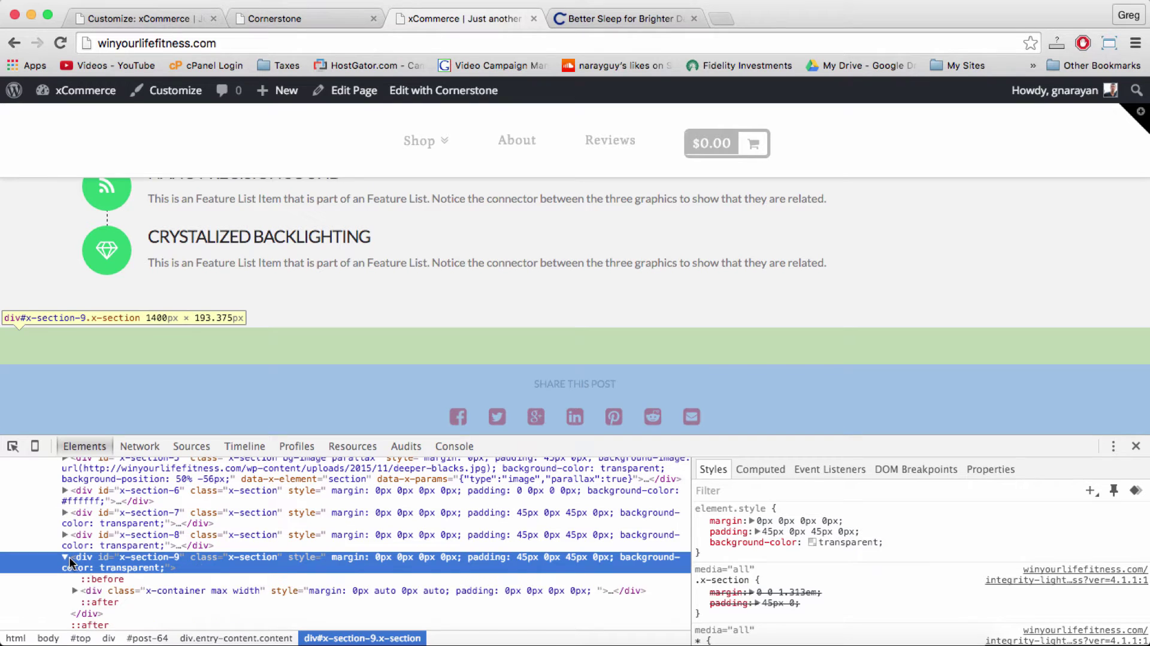
click(88, 591)
scroll(87, 590, down, 3)
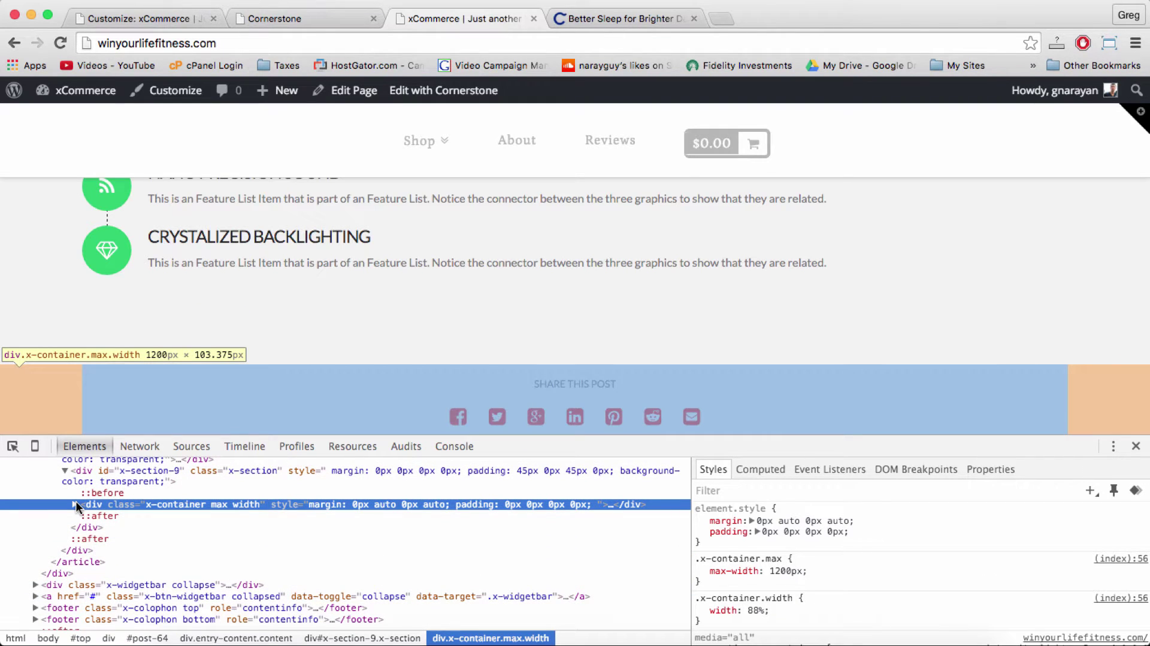
click(74, 504)
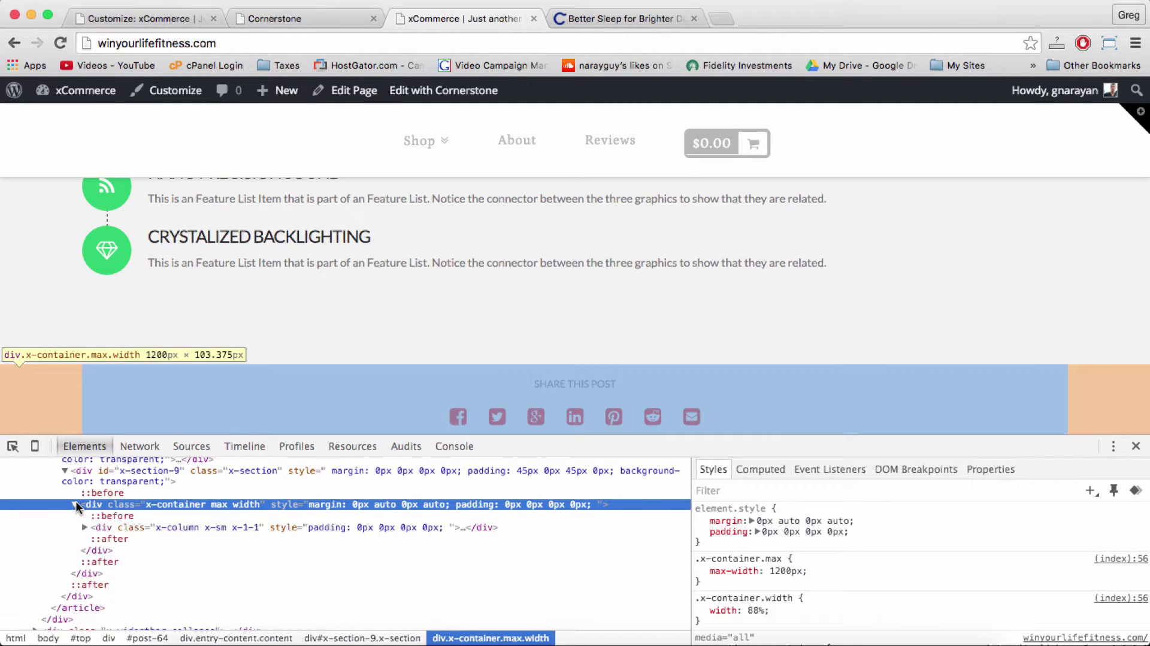
click(84, 529)
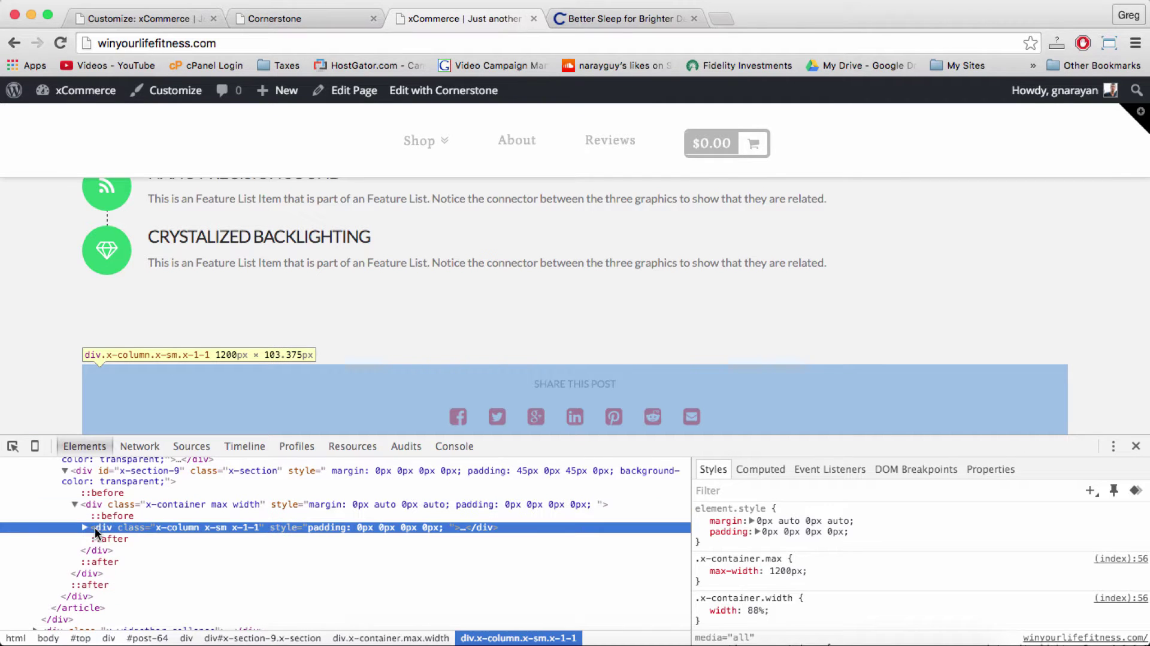
click(85, 528)
Step: Select div.x-entry-share, check its Share this Post paragraph, and reselect the block
click(105, 540)
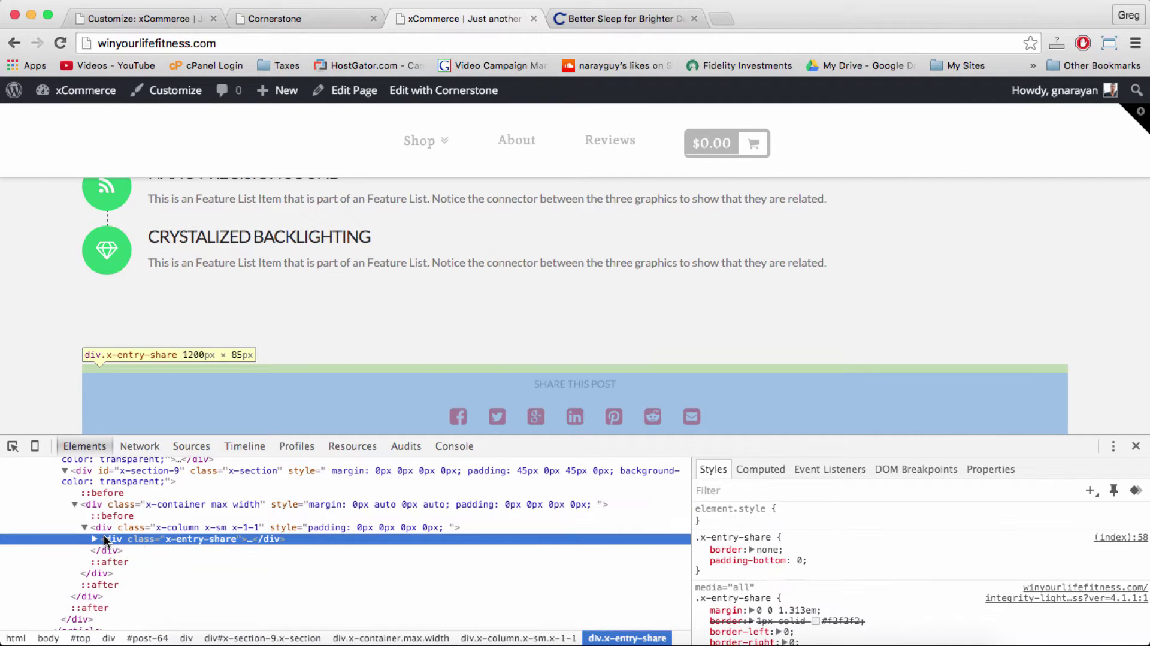
click(96, 538)
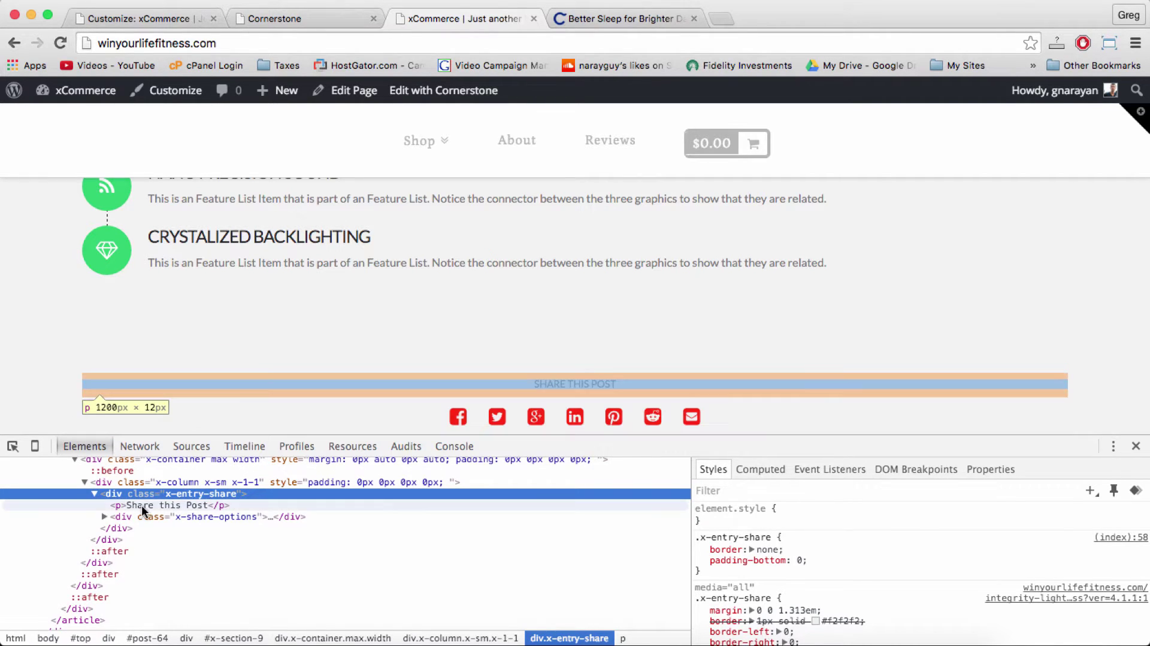
click(174, 505)
click(123, 495)
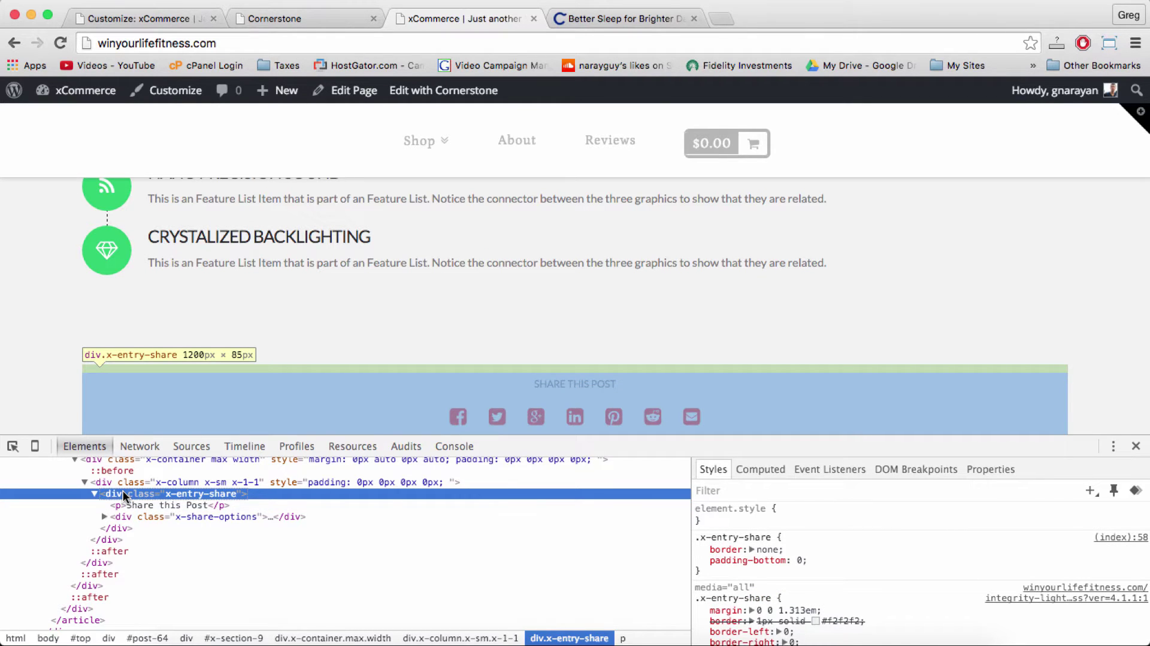
Step: Go to the theme Customizer's Header settings
click(312, 20)
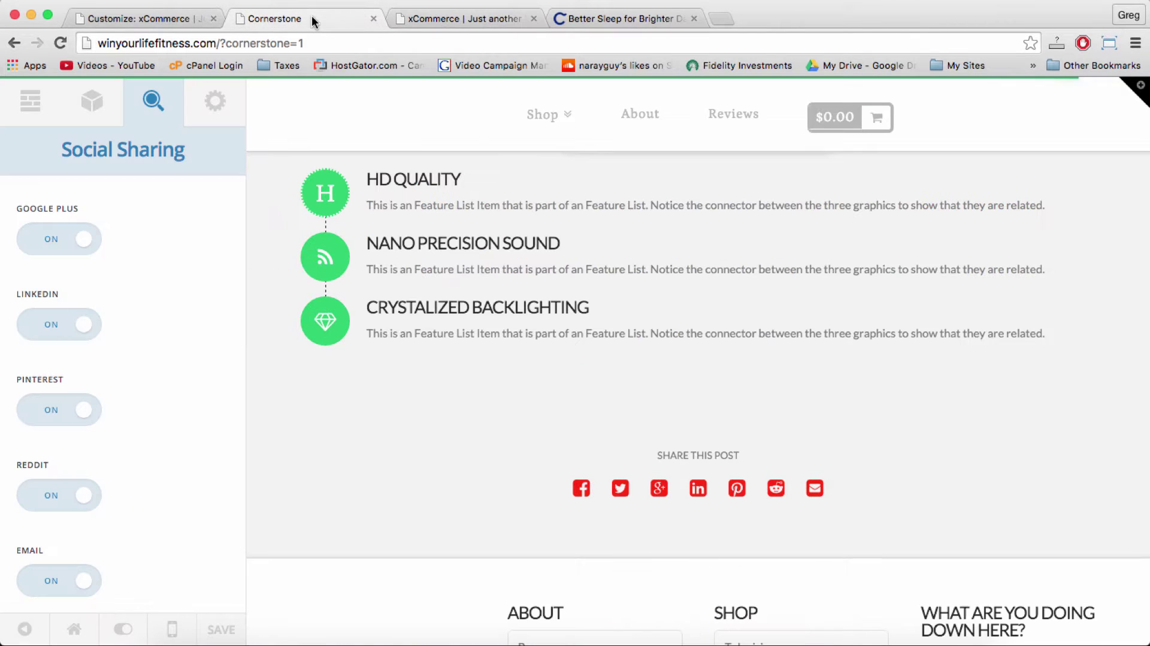
click(166, 21)
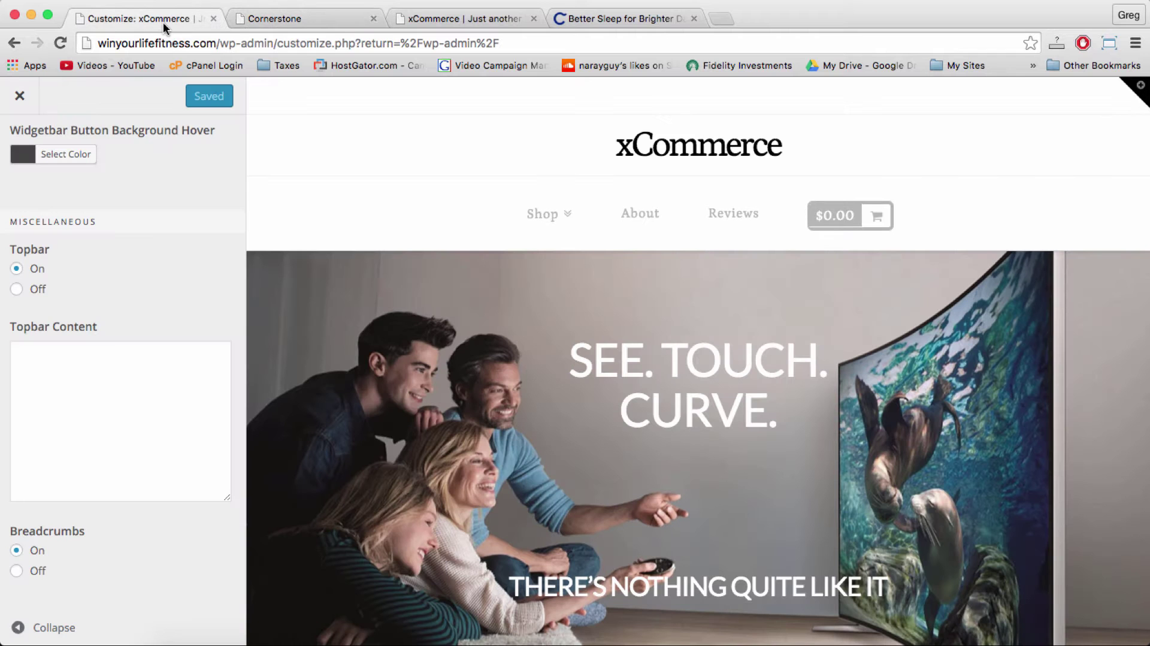
scroll(92, 229, up, 5)
scroll(92, 228, up, 5)
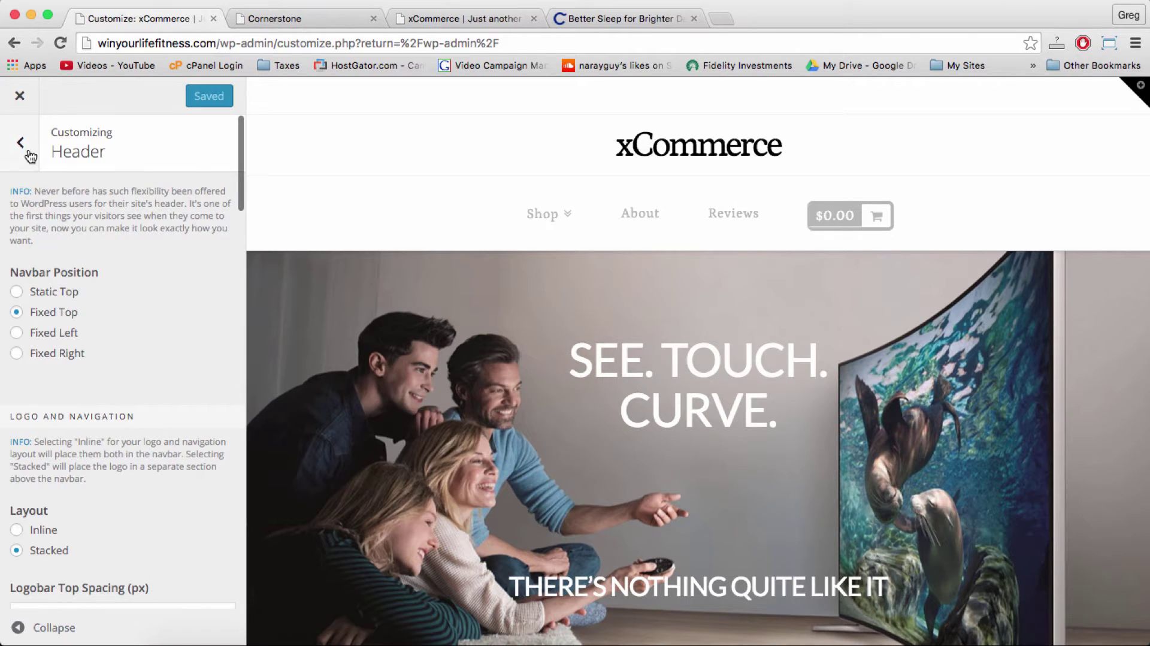
click(24, 148)
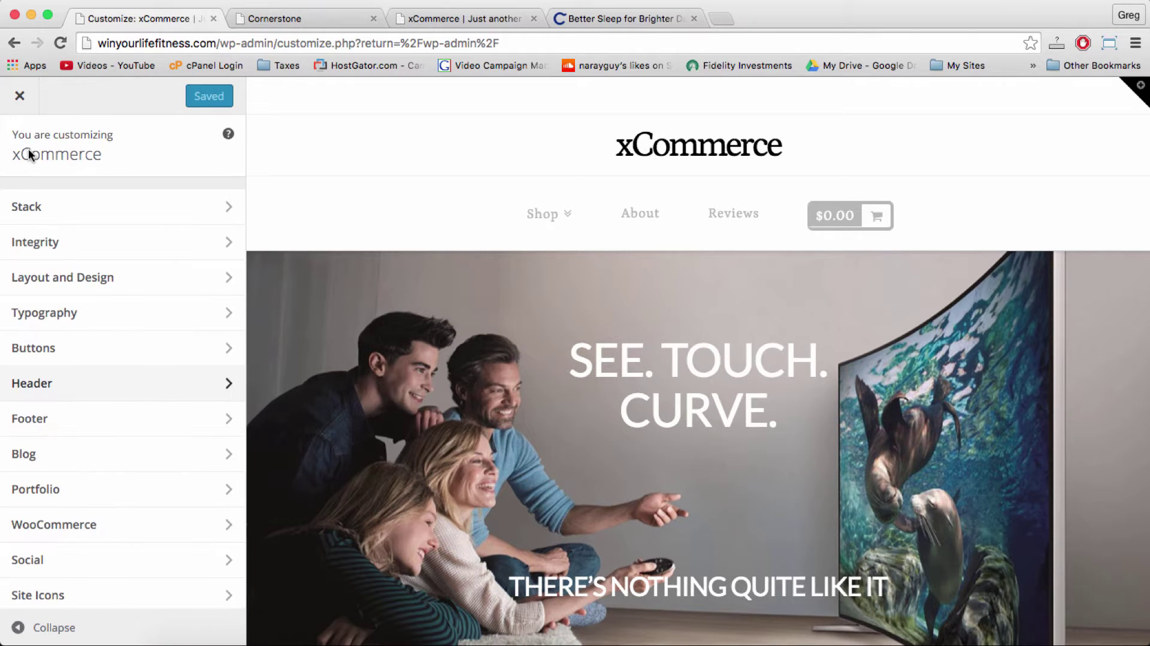
click(68, 400)
Step: Paste the copied share-buttons markup into Topbar Content to show the icons above the logo
scroll(154, 251, down, 15)
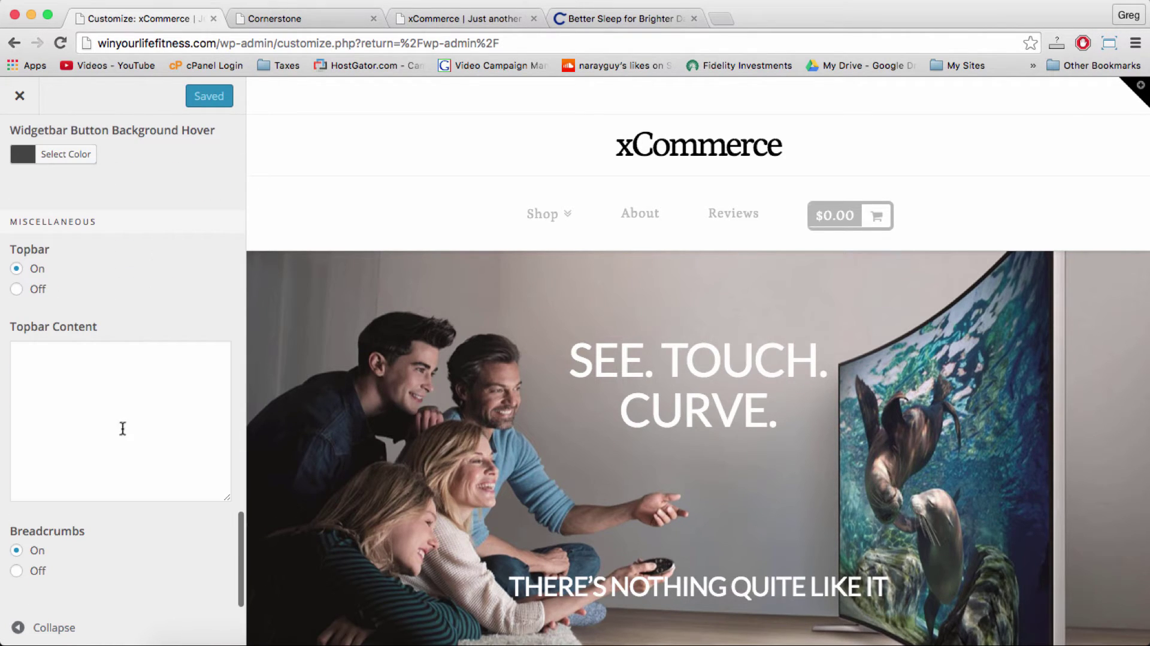
click(122, 428)
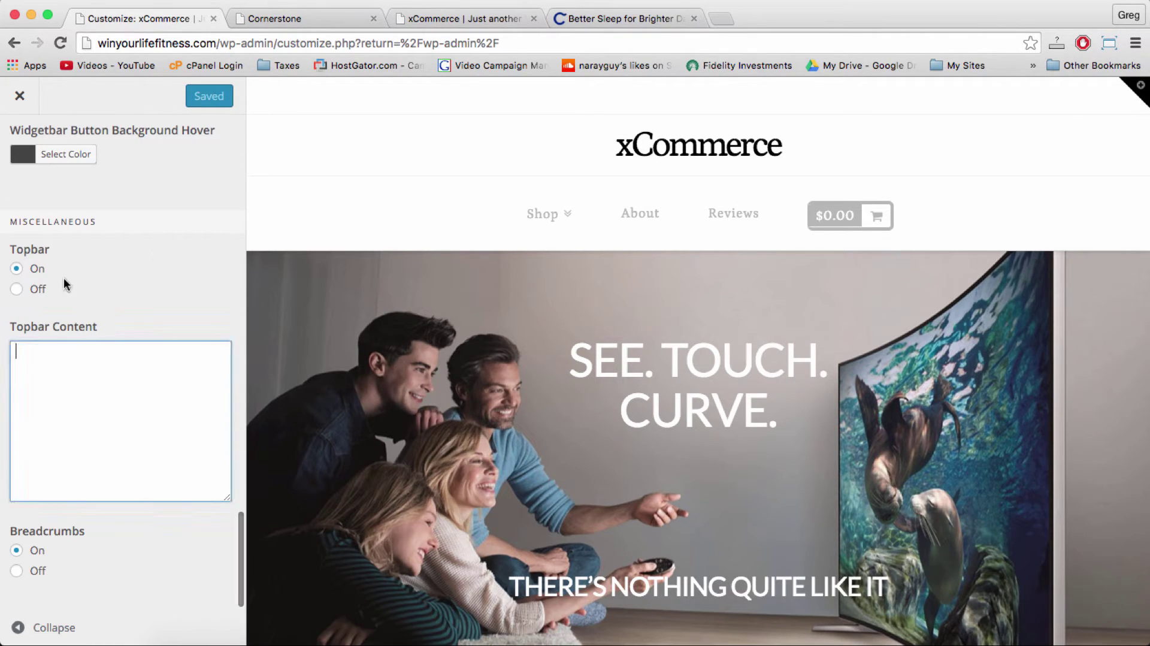
right_click(39, 373)
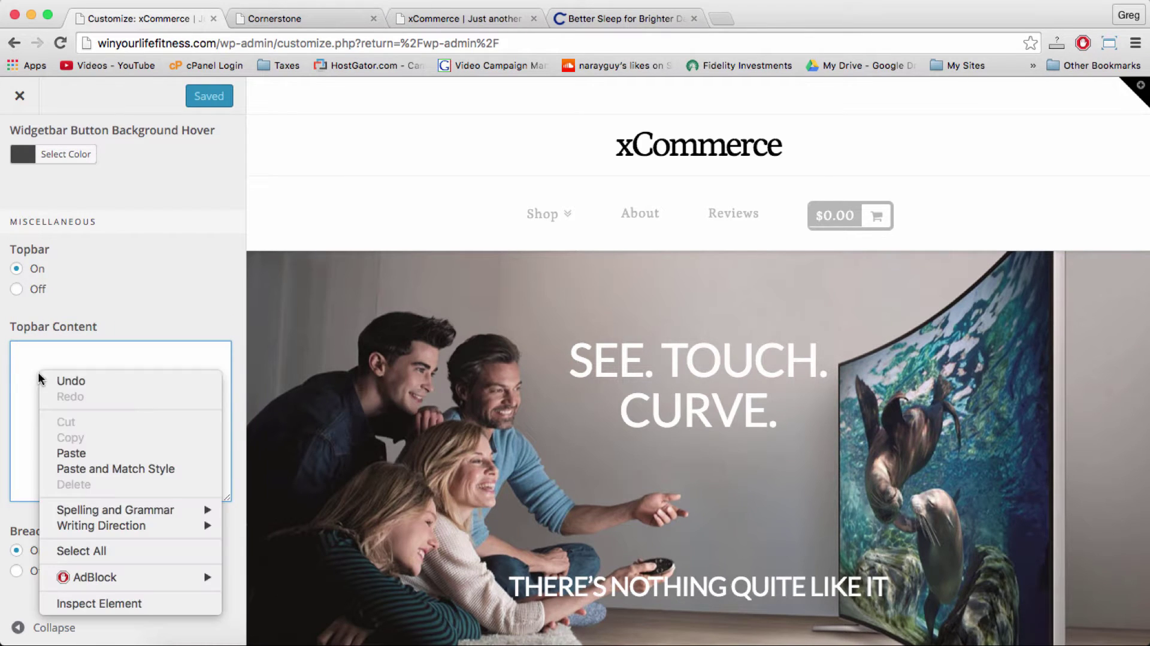
click(61, 459)
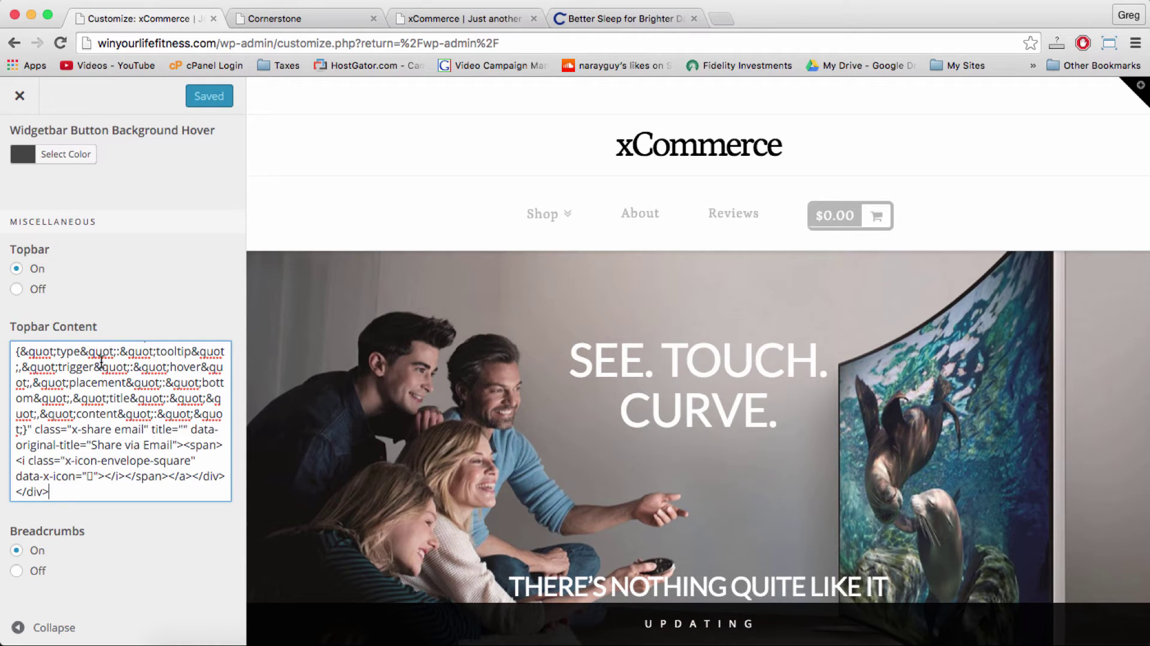
click(310, 174)
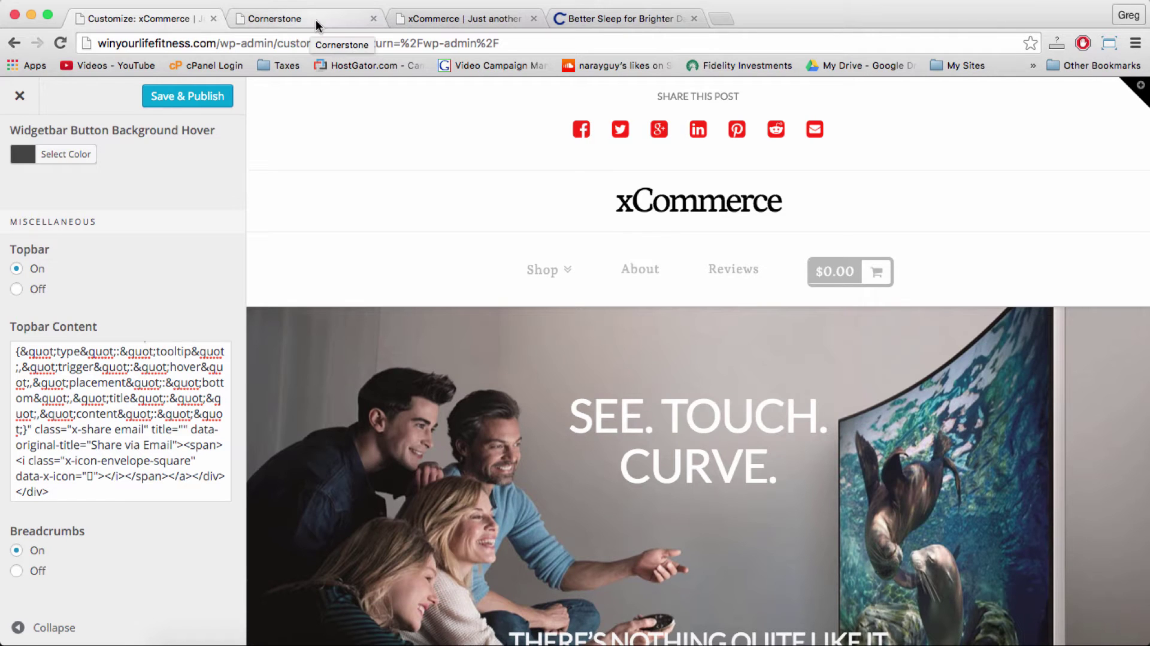
click(315, 20)
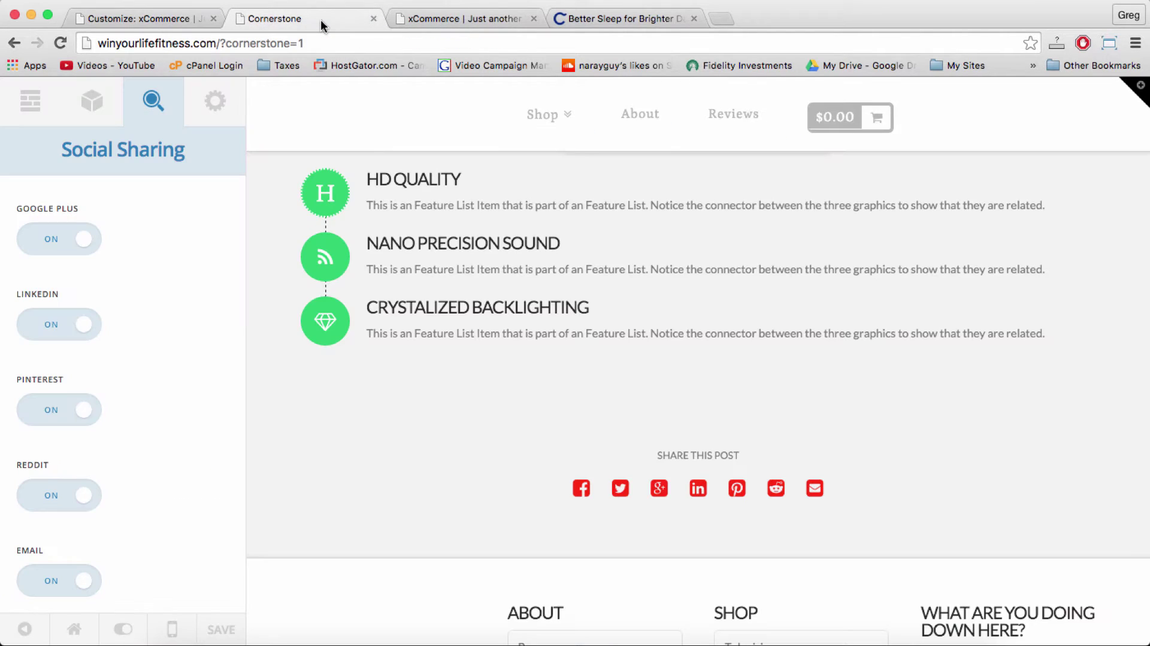
click(445, 20)
click(106, 494)
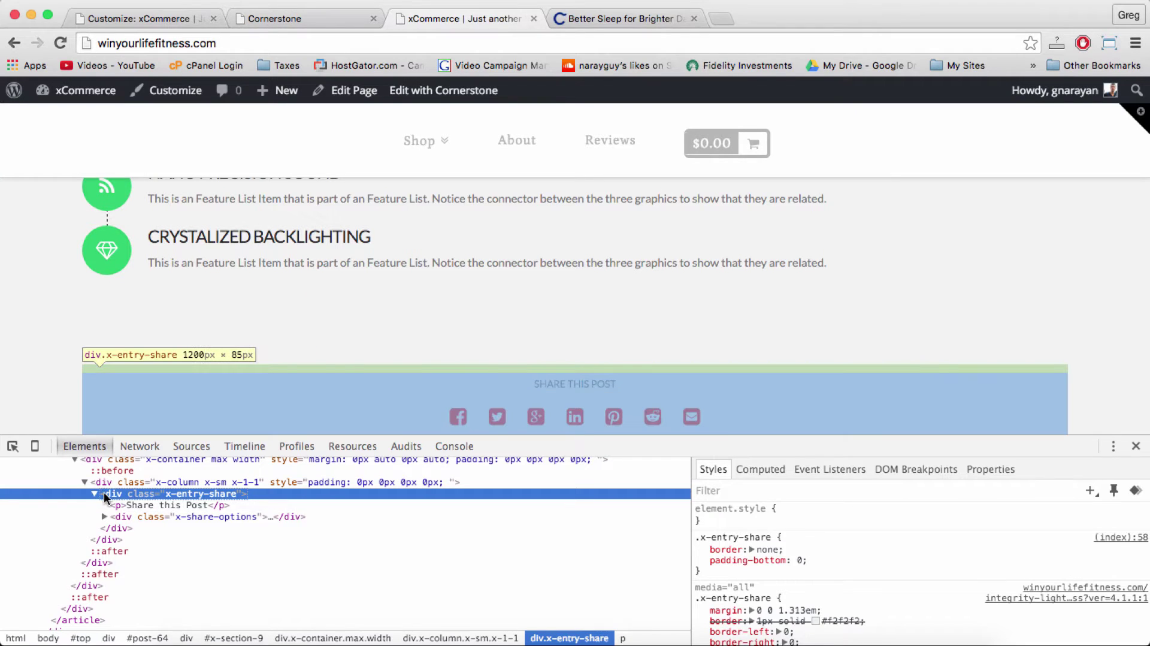
click(219, 505)
click(193, 477)
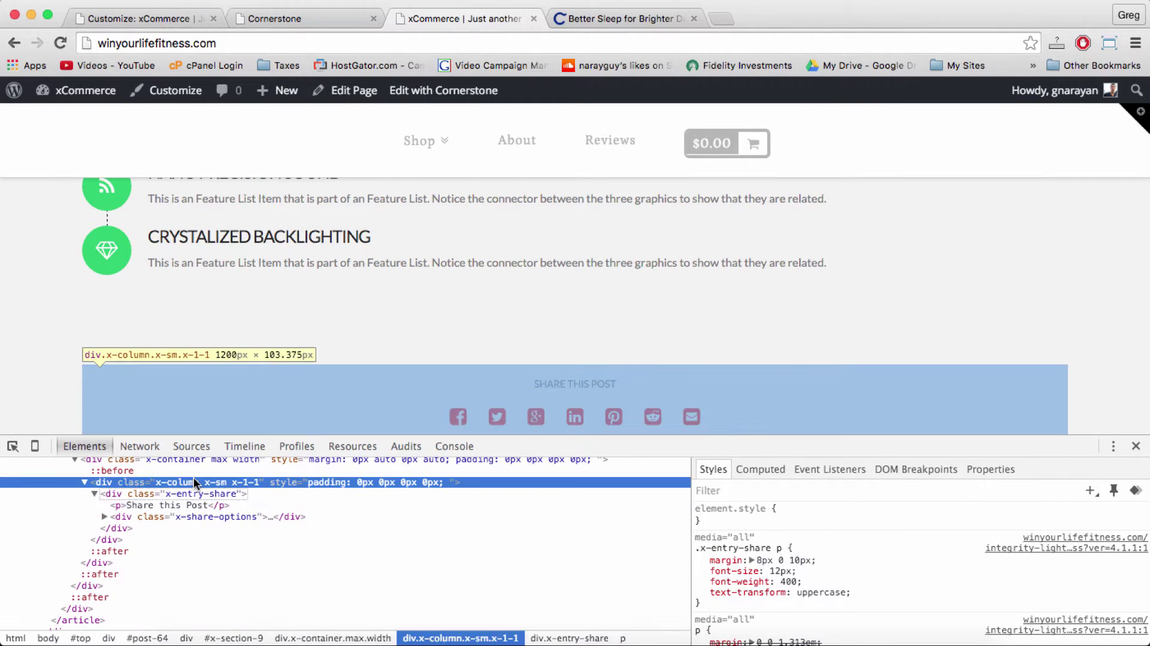
click(179, 494)
click(167, 20)
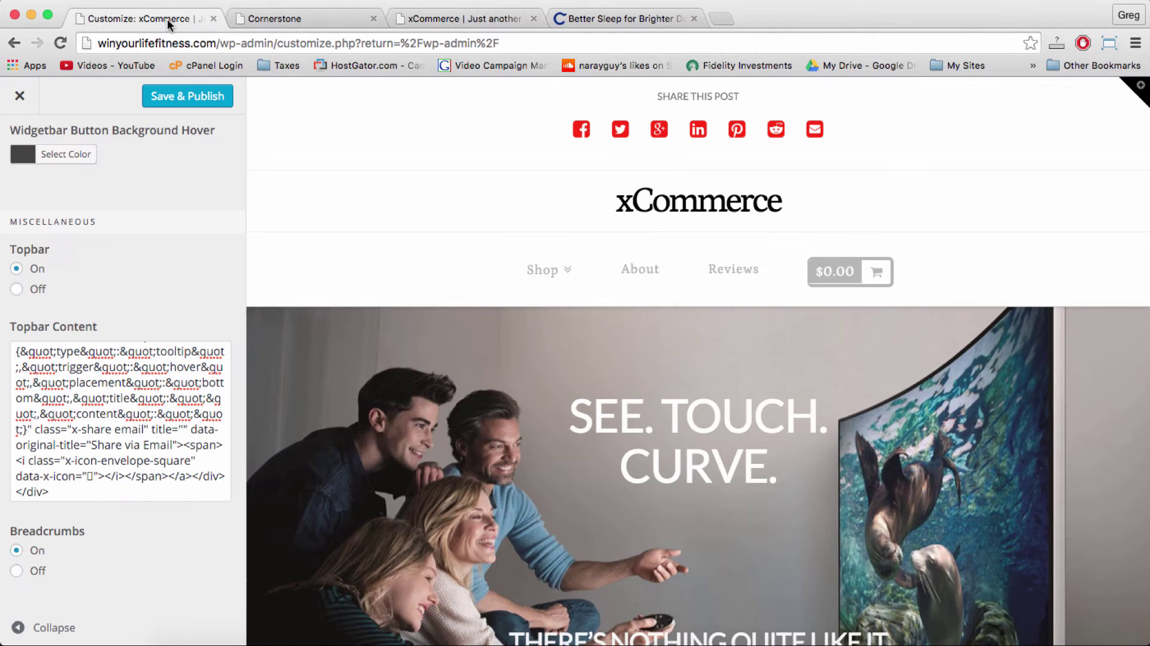
click(140, 414)
scroll(140, 413, up, 10)
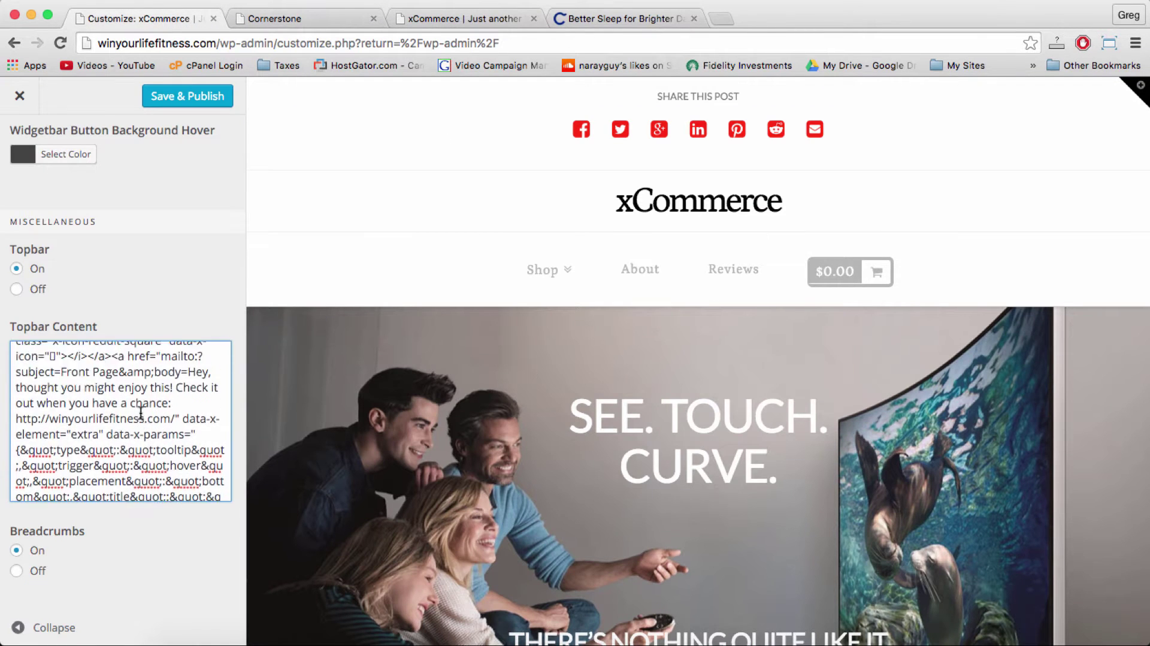
scroll(140, 413, up, 12)
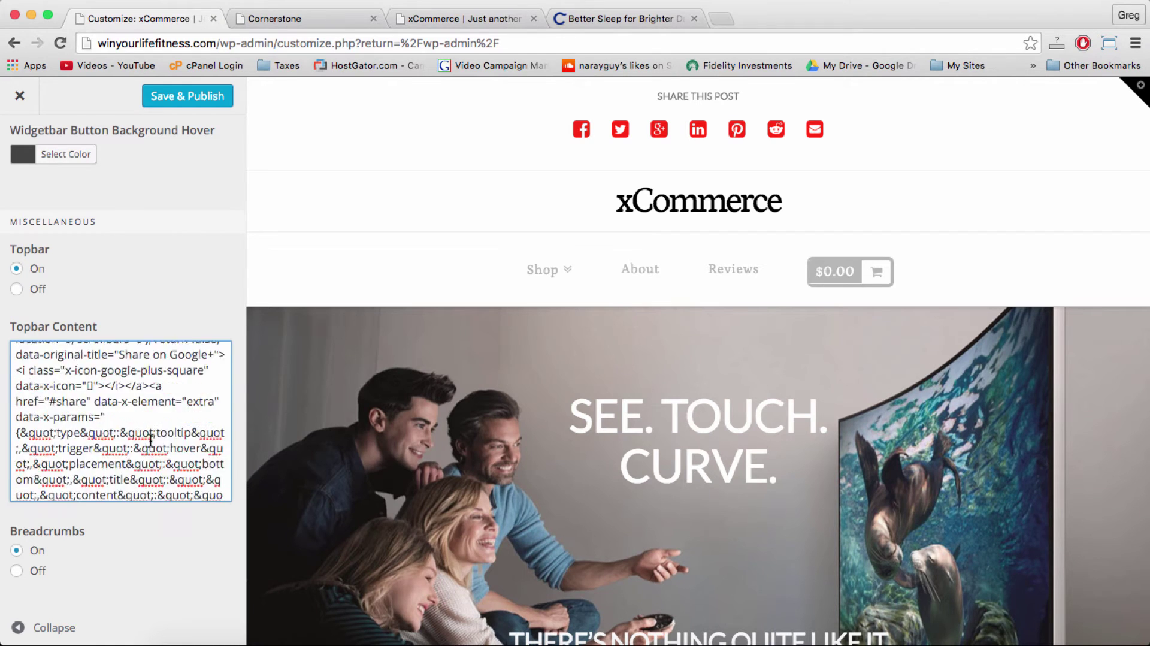
scroll(150, 440, up, 5)
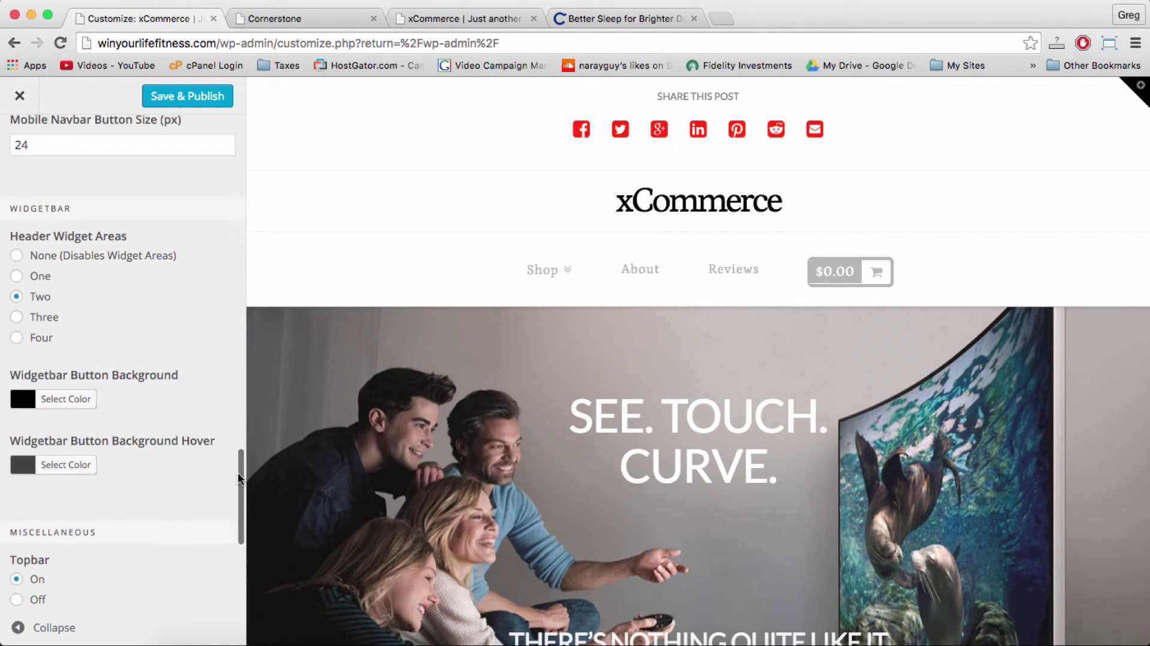
Step: Delete the <p>Share this Post</p> markup from Topbar Content and Save & Publish
scroll(238, 472, down, 5)
scroll(239, 473, down, 2)
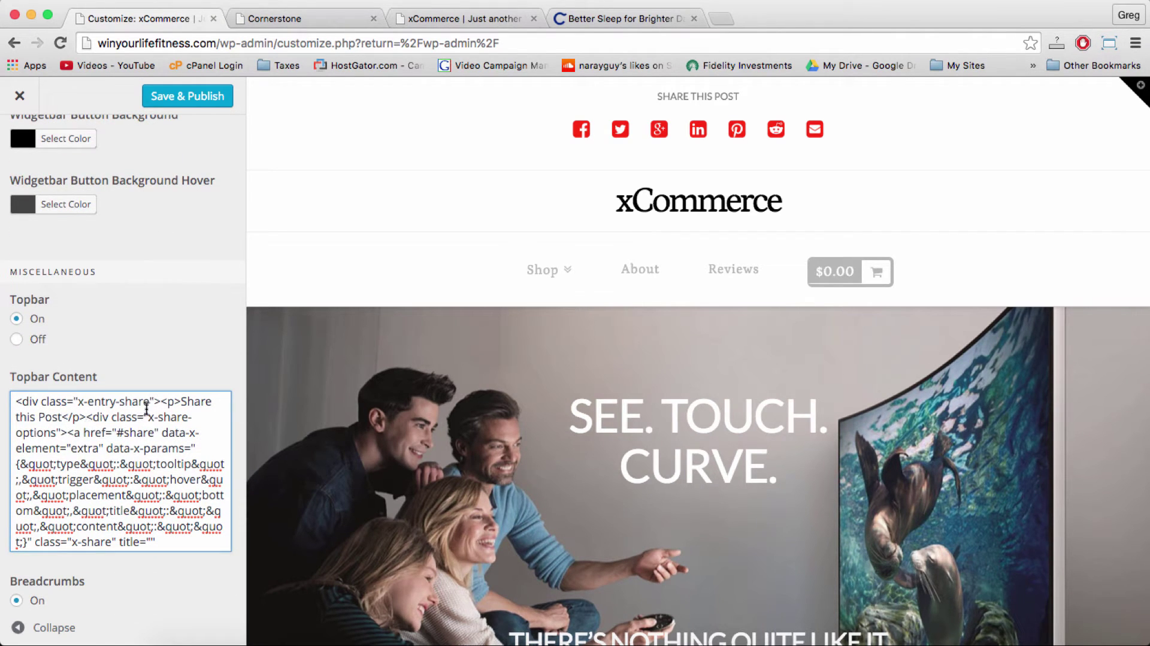
drag(160, 400, 87, 416)
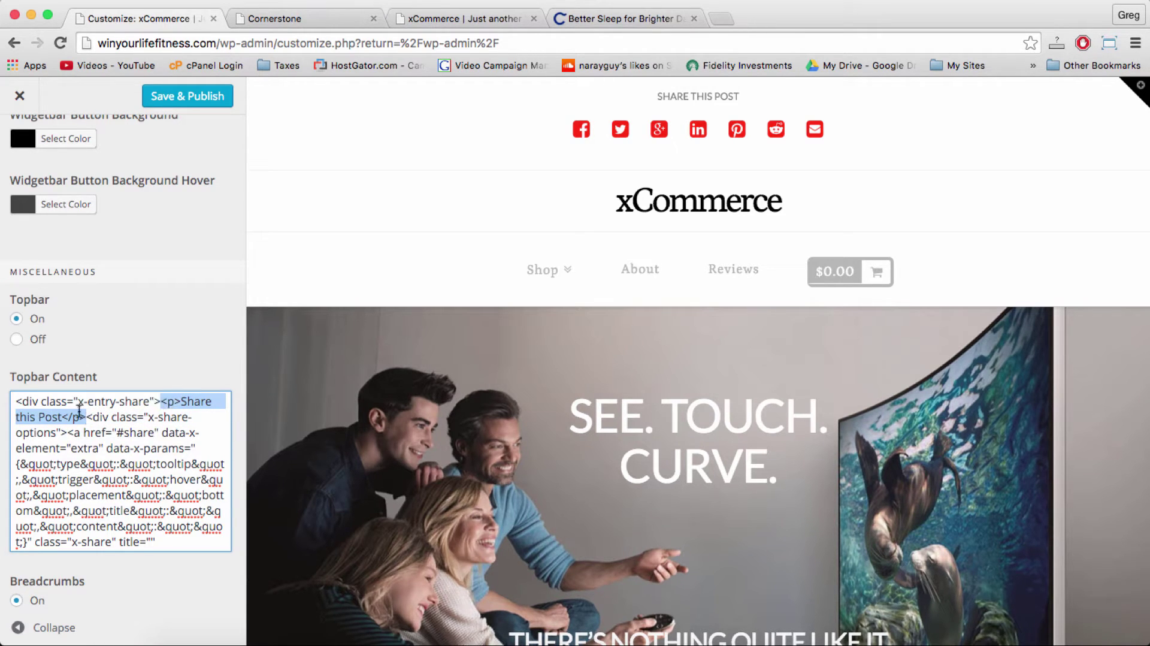
key(BackSpace)
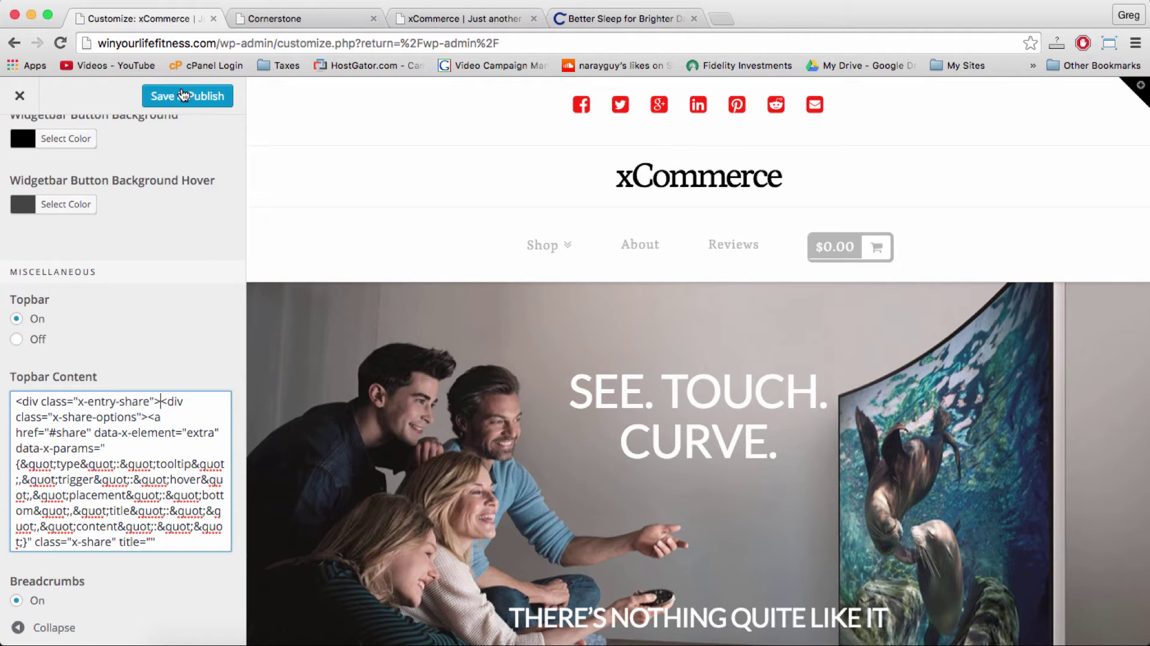
click(183, 96)
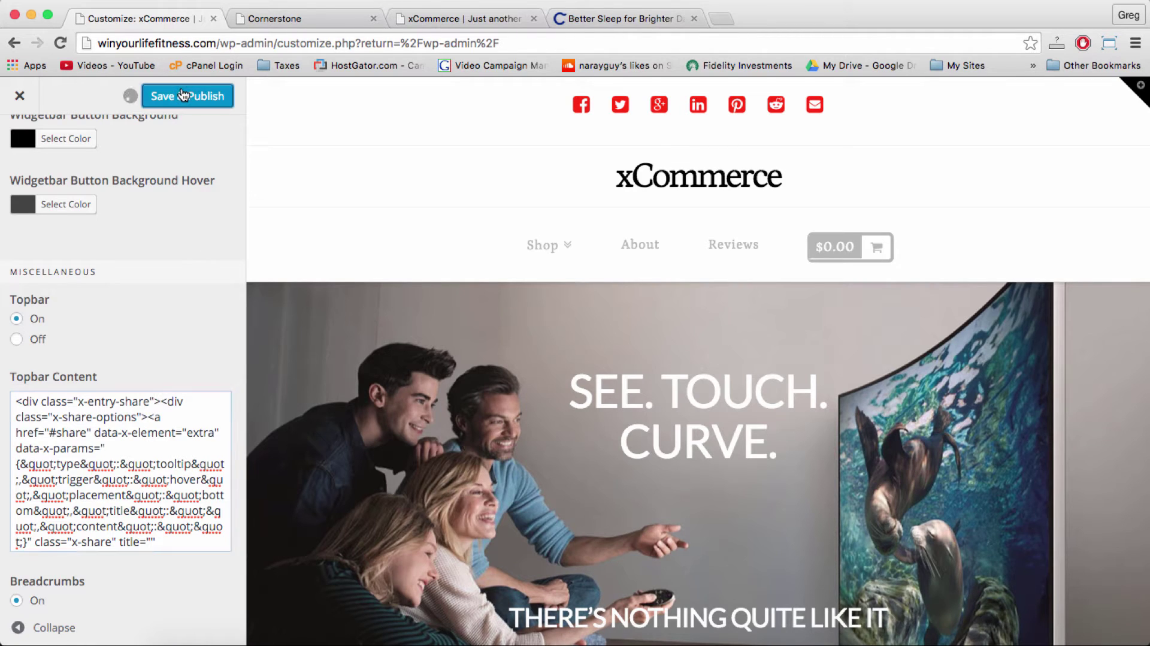
Step: Check the reloaded live xCommerce site showing seven red share icons in the topbar
click(302, 20)
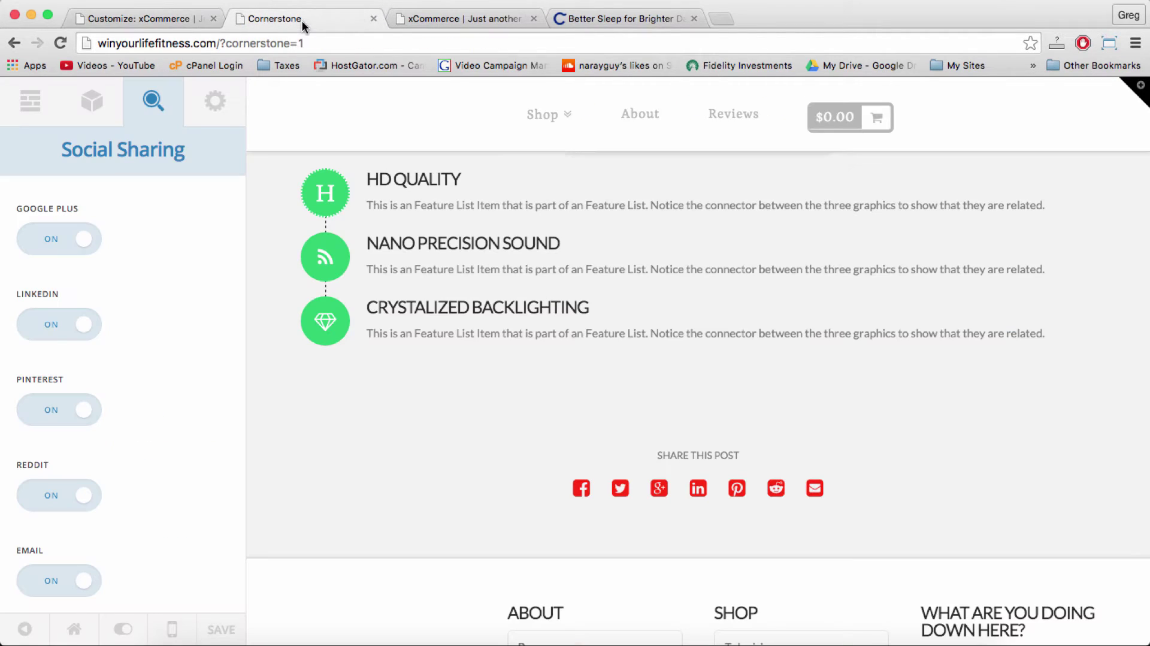
click(440, 20)
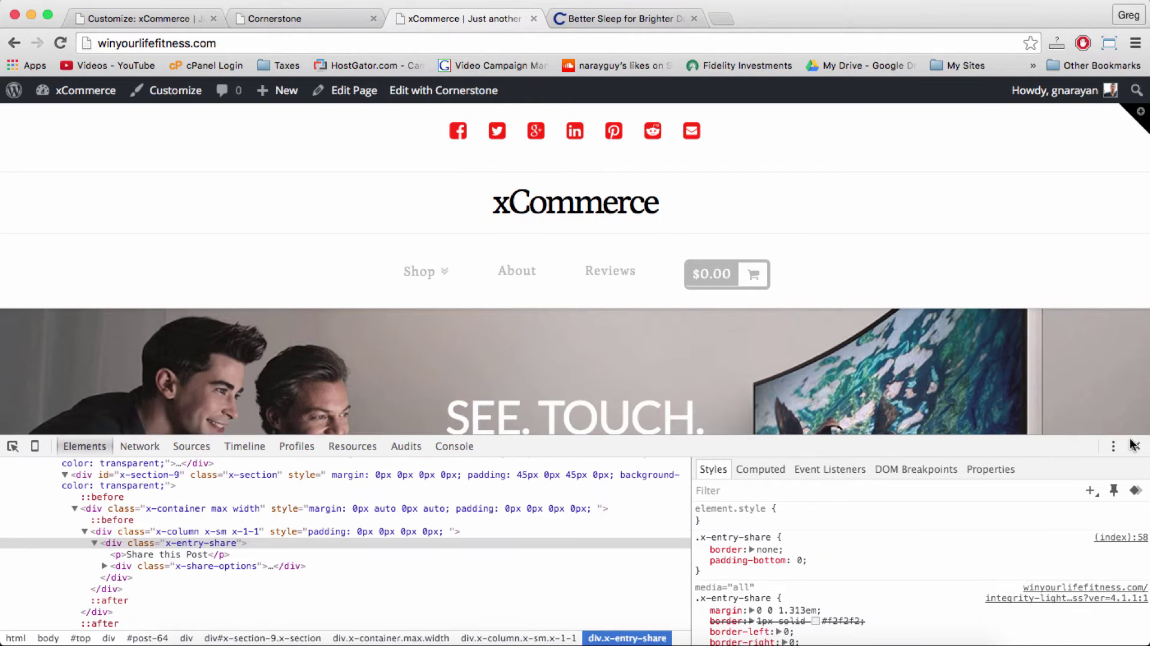
click(1136, 446)
click(139, 19)
click(438, 20)
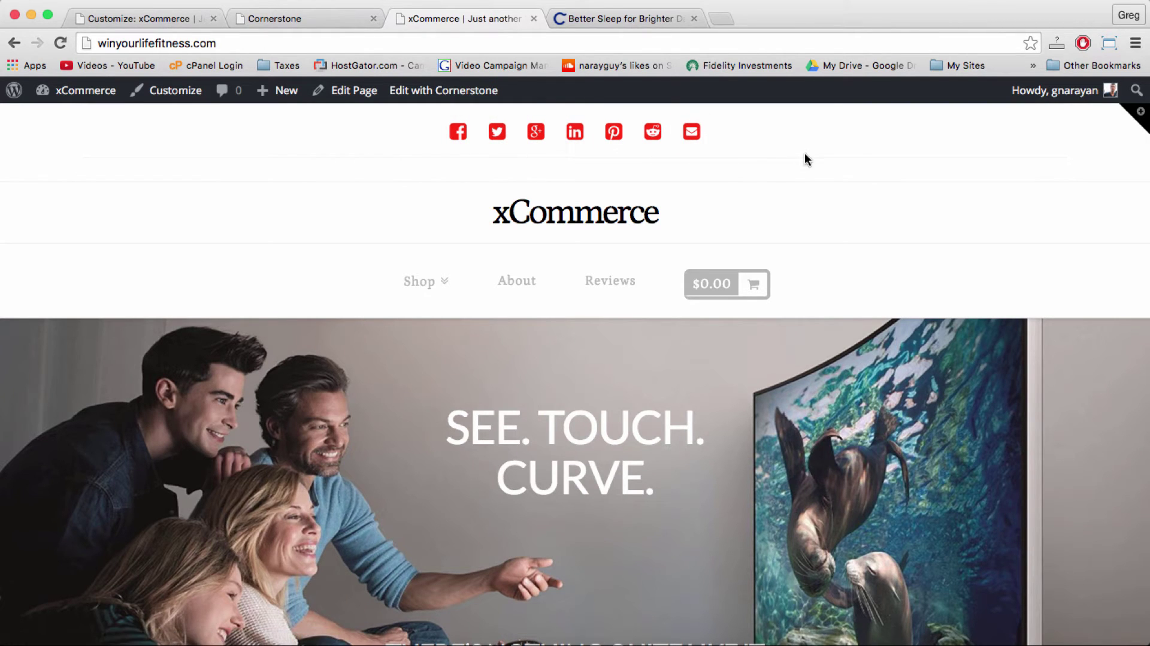
Step: Add '.x-entry-share { border: none; padding-bottom: 0; }' to the customizer's Custom CSS and publish it
click(140, 20)
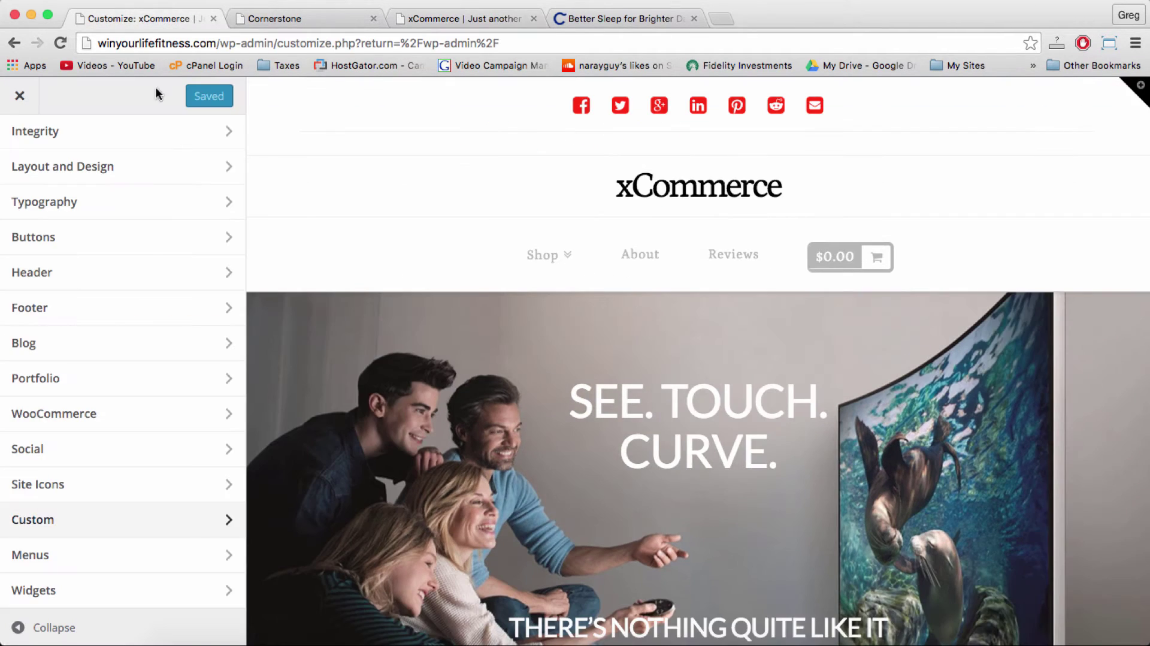
click(180, 520)
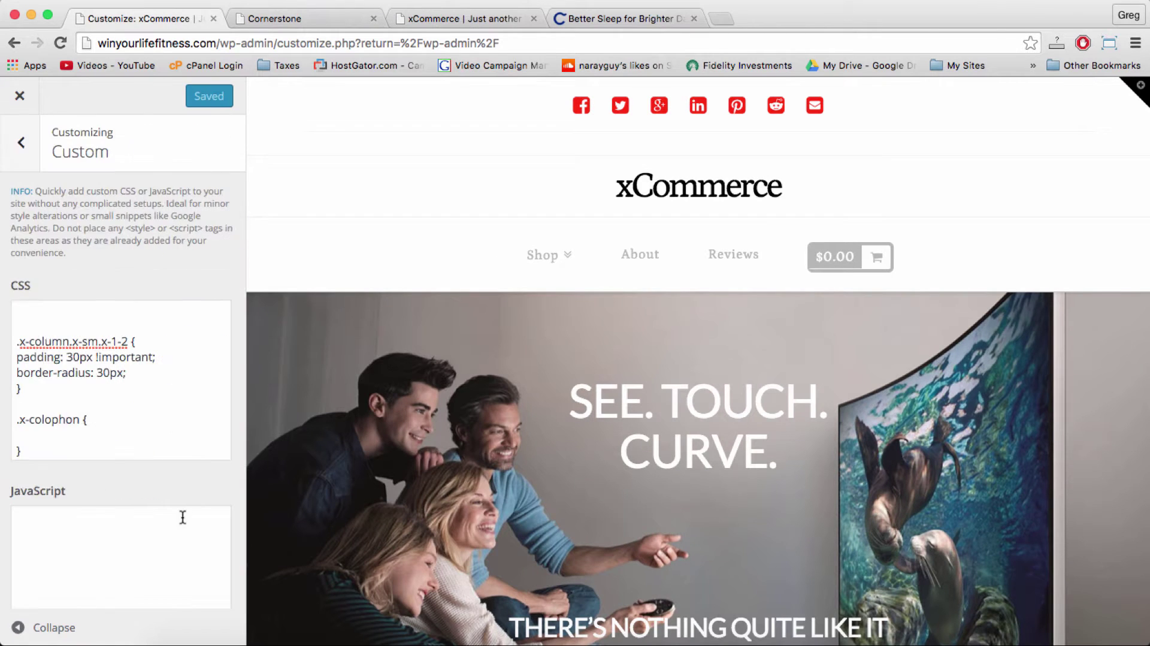
click(20, 313)
text(.)
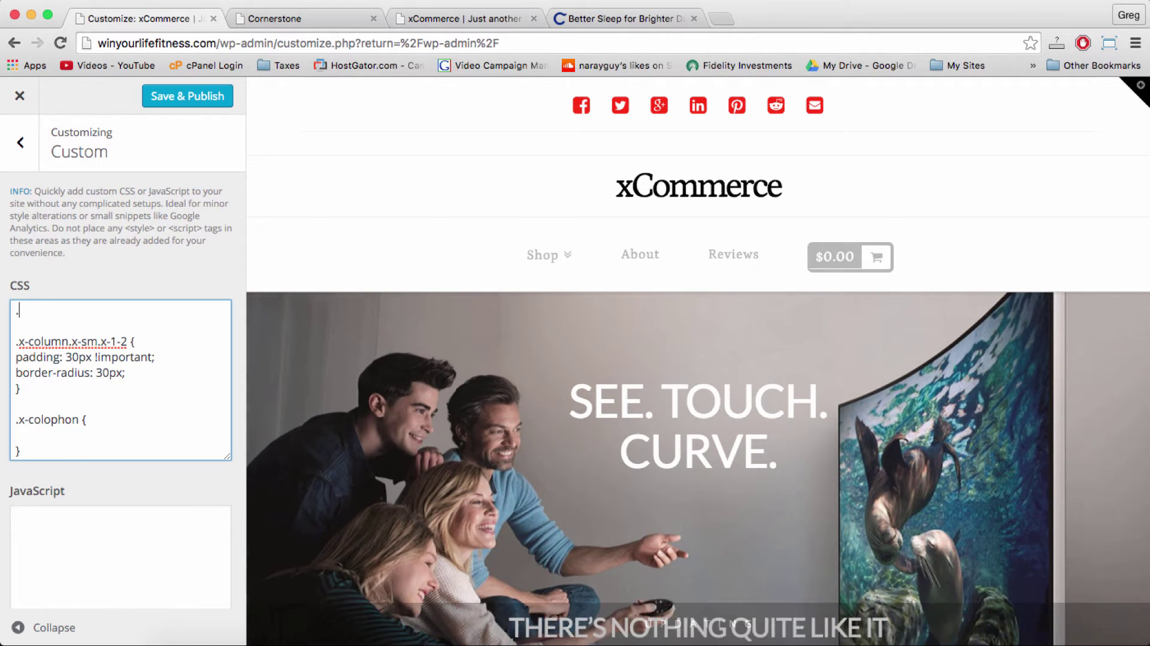
text(x-entry)
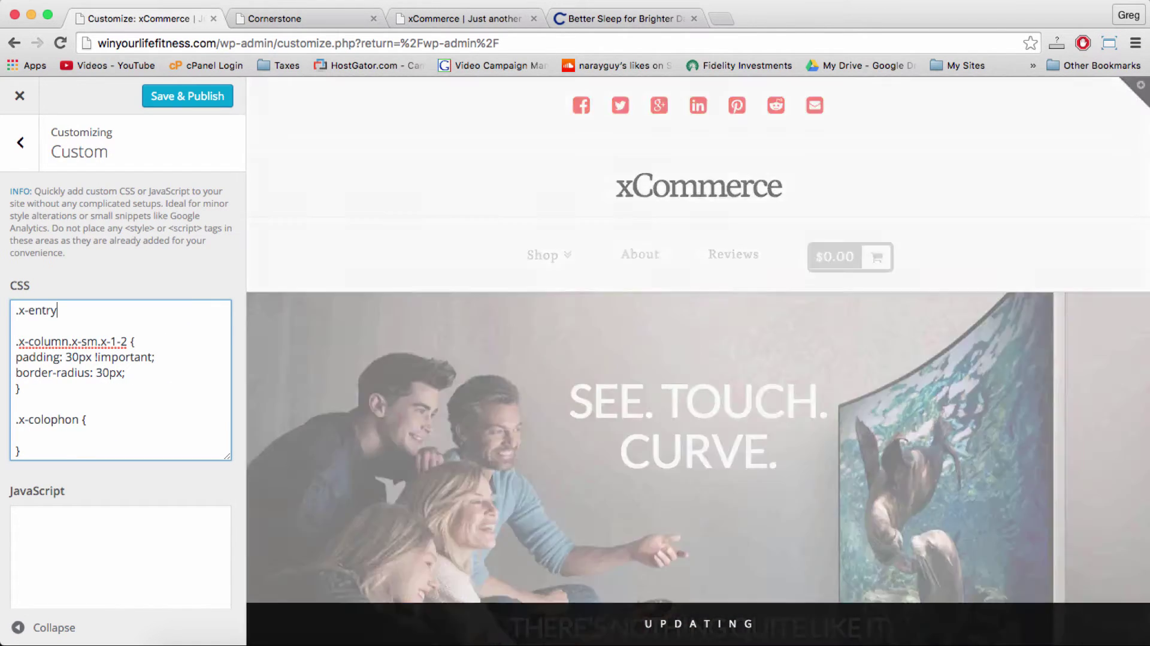
text(-shae)
key(BackSpace)
text(re {)
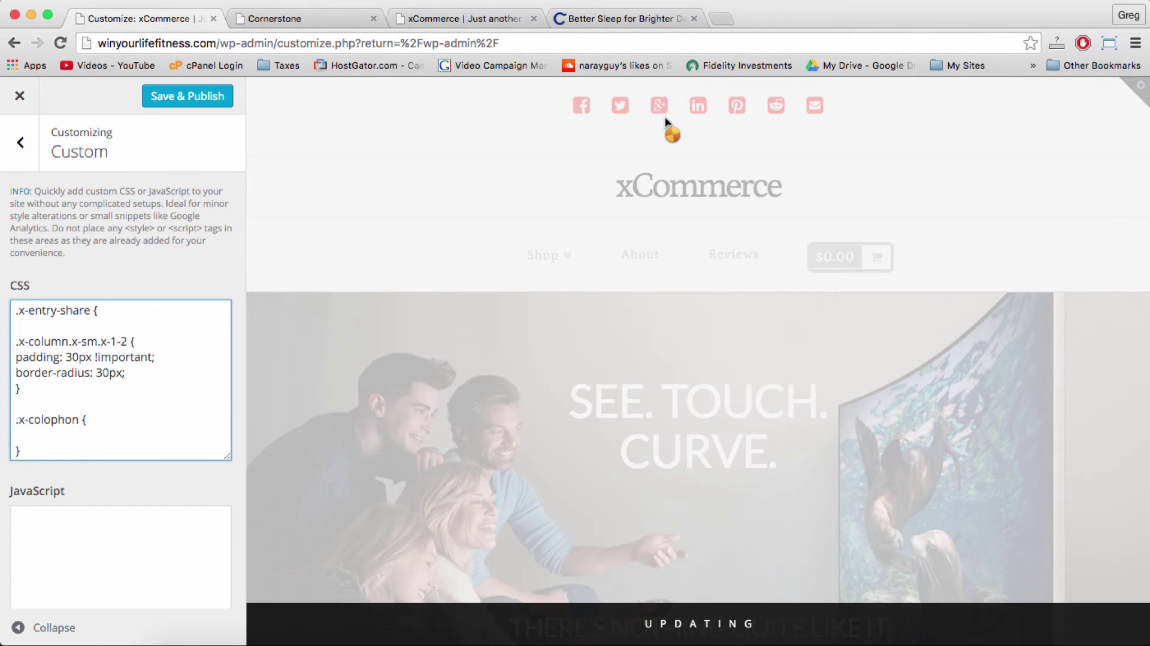
key(Return)
key(Return)
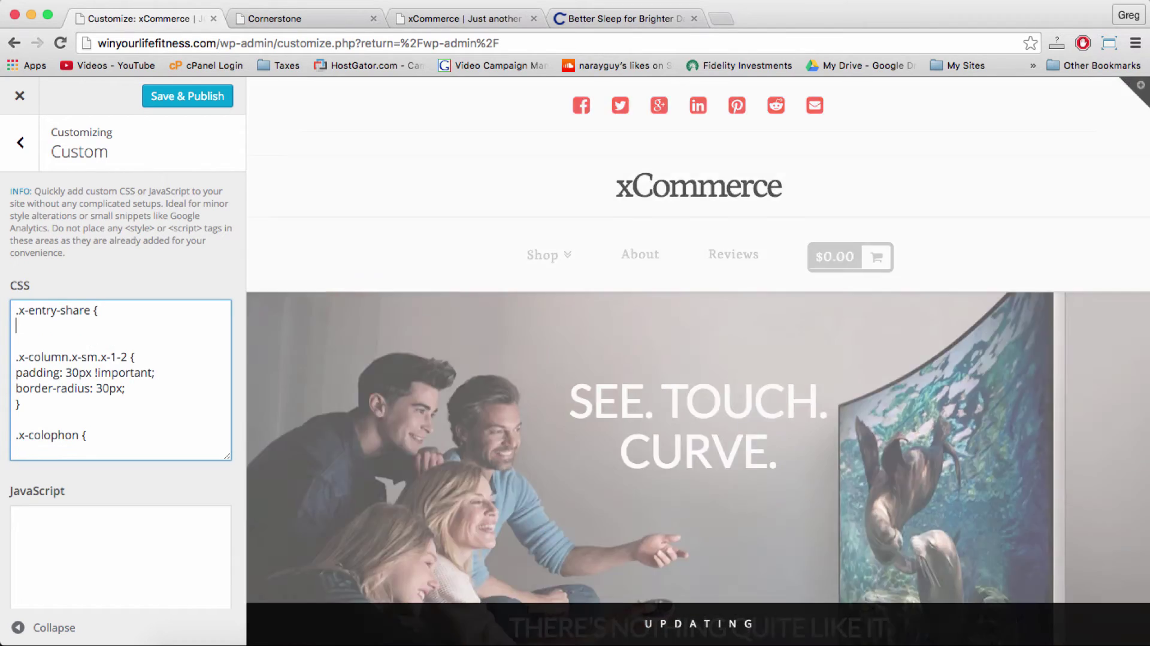
text(})
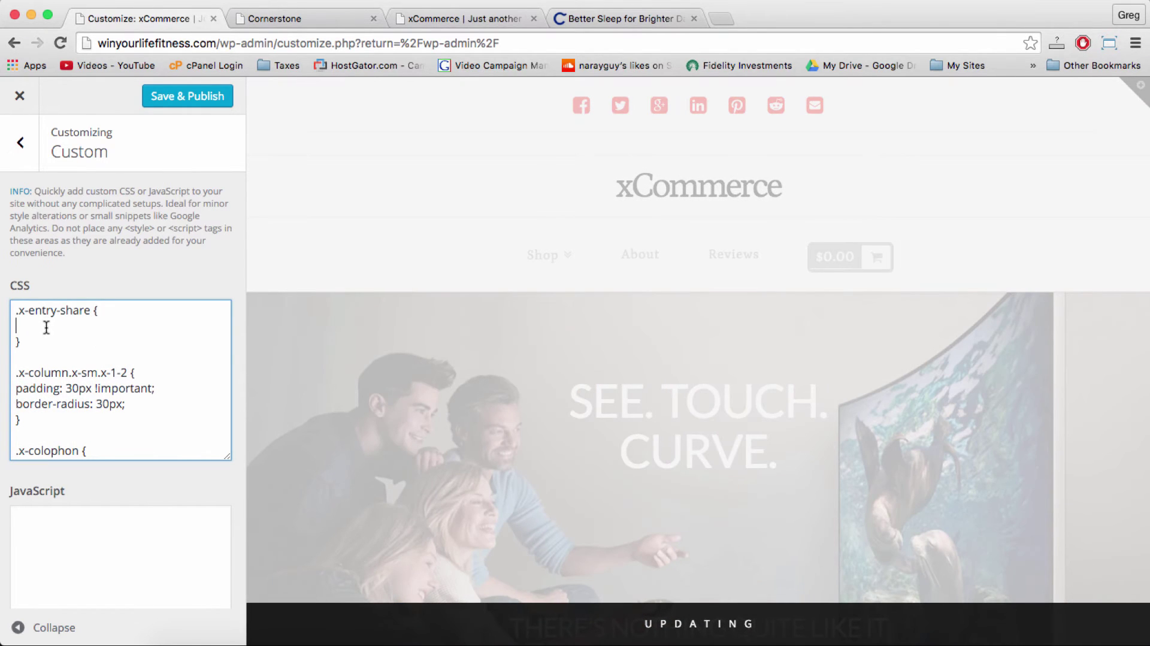
text(borde)
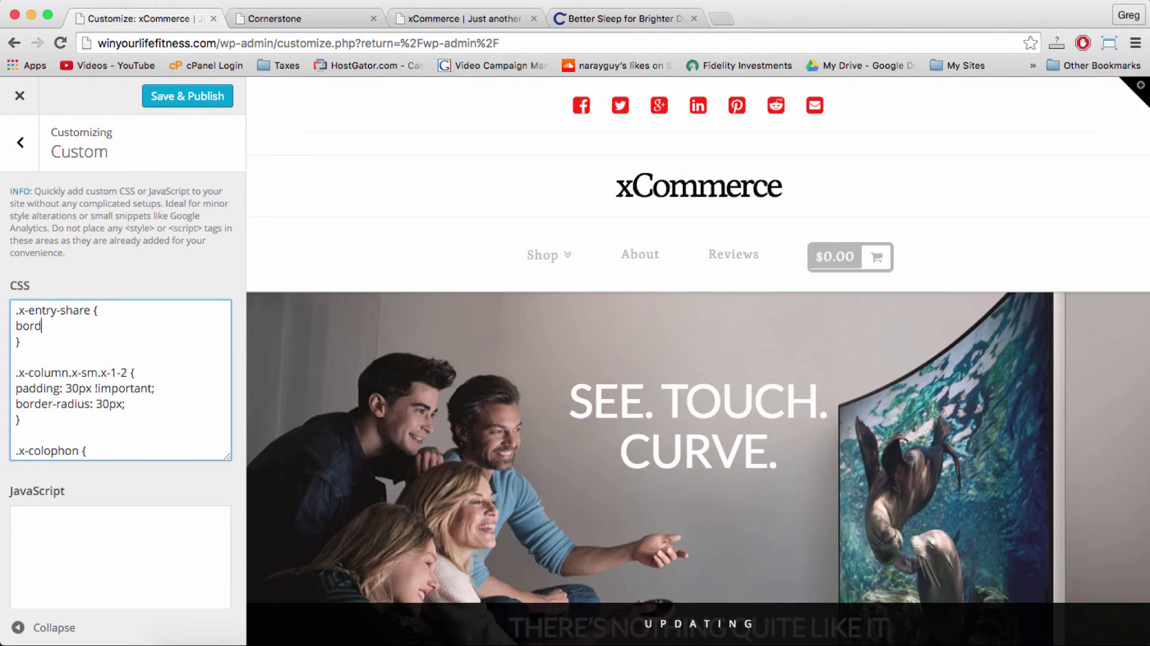
text(r: none;)
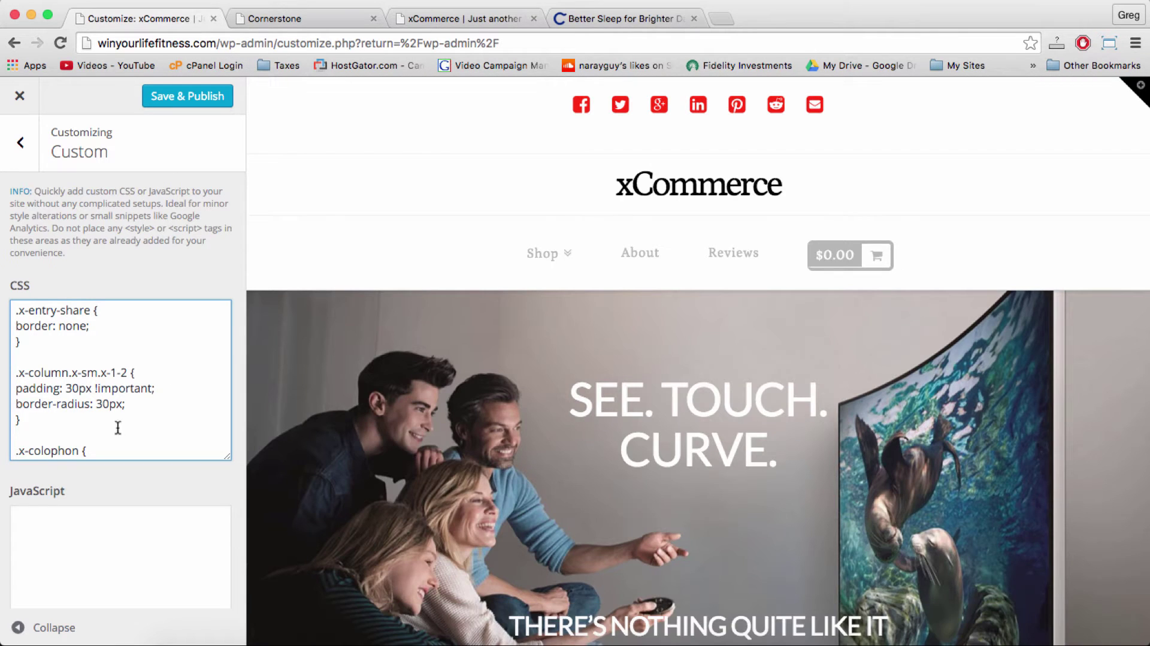
key(Return)
text(padding-bottom)
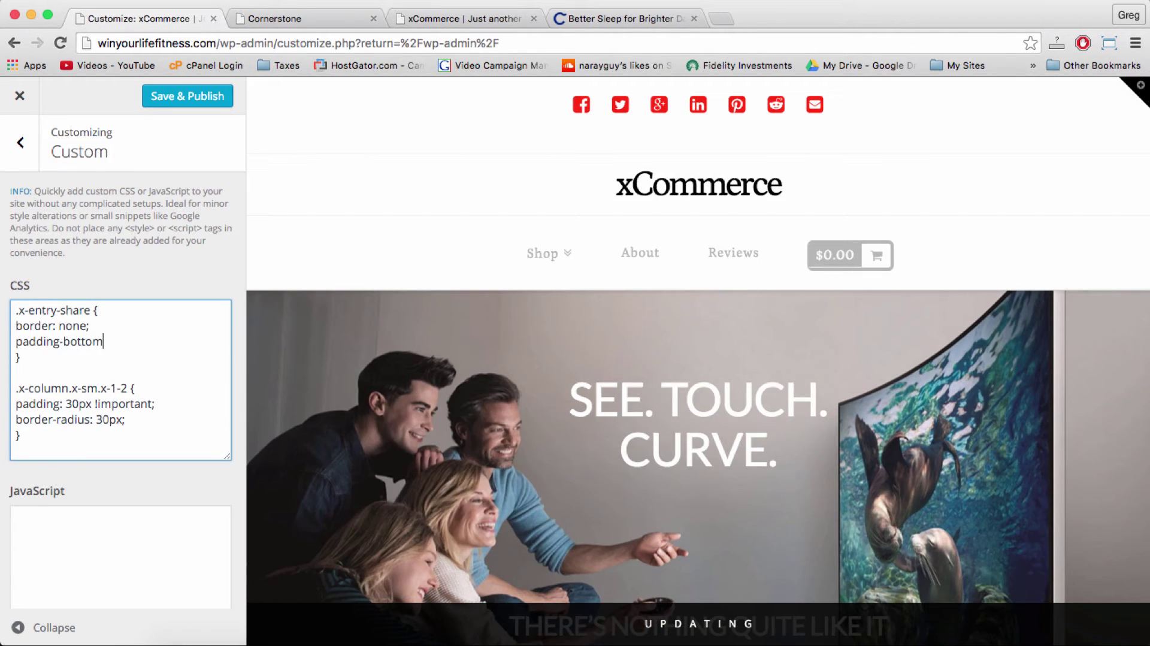
text(: 0;)
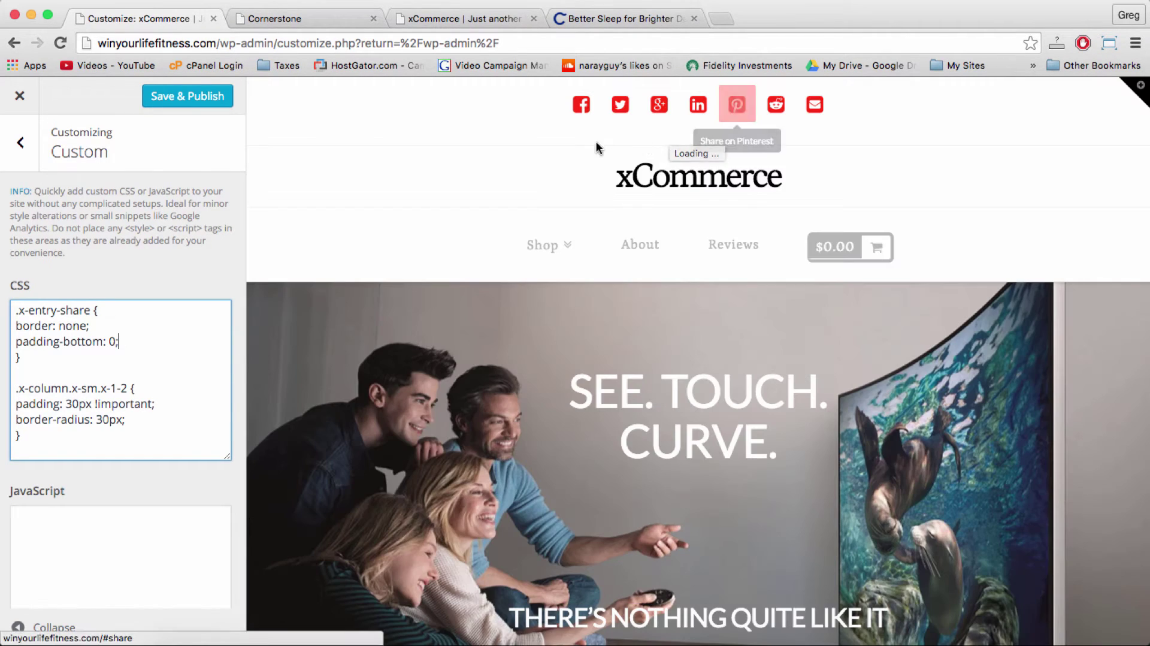
click(202, 99)
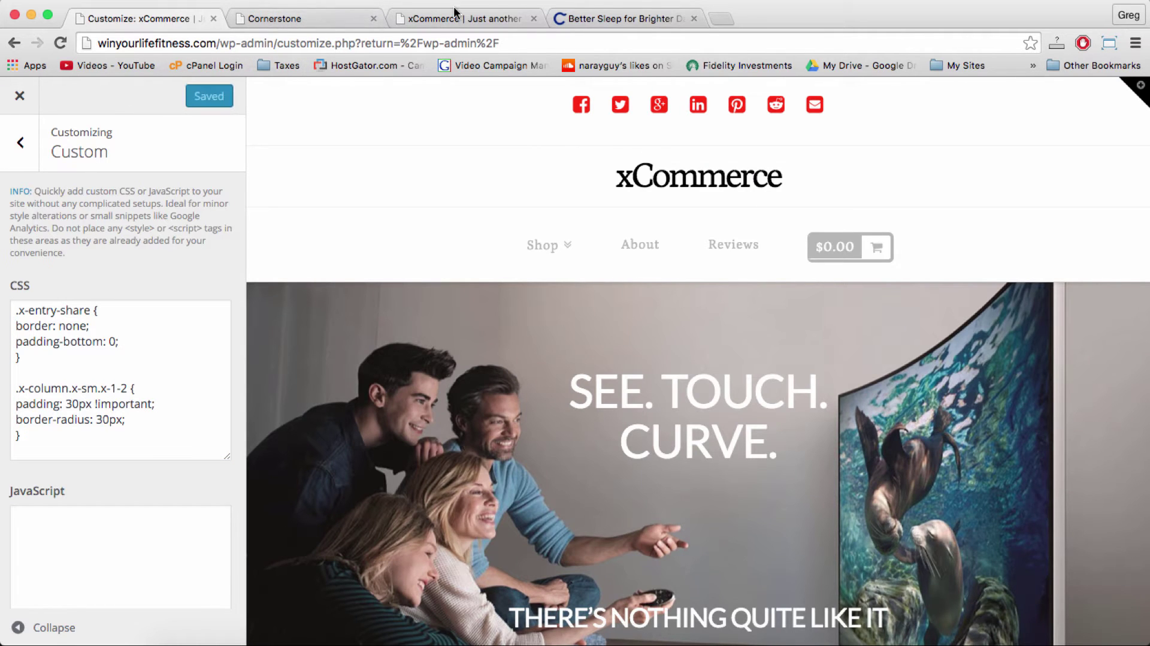
Step: Scroll through the live home page to check the share area, then back up to the hero
click(469, 20)
scroll(511, 257, down, 3)
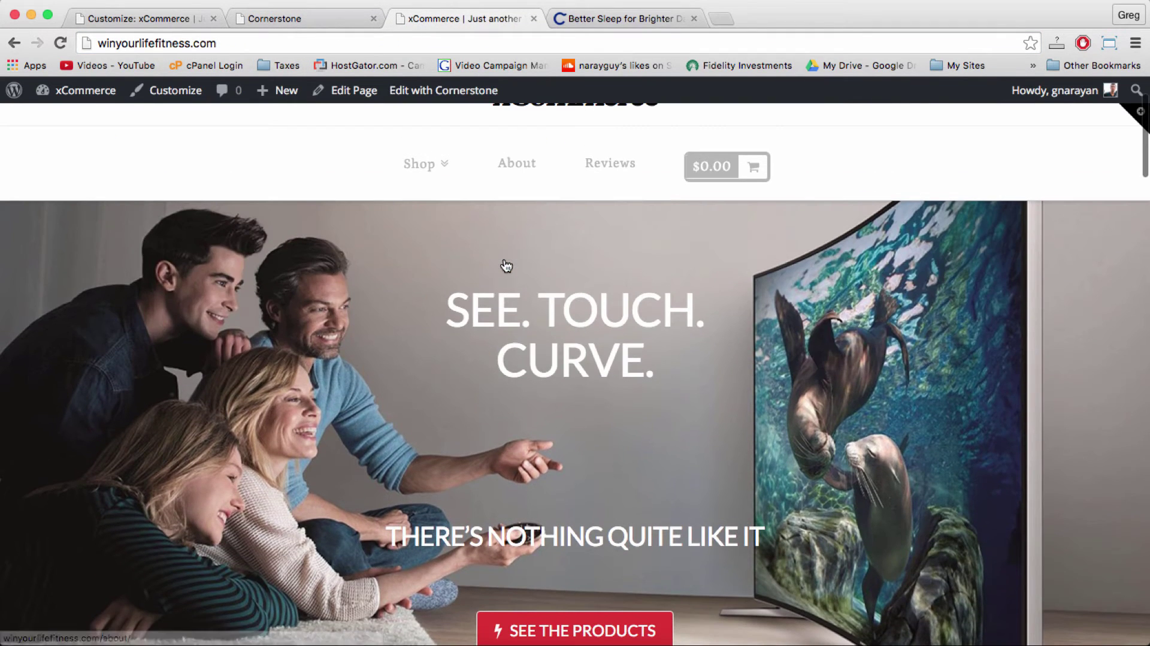
scroll(692, 447, up, 2)
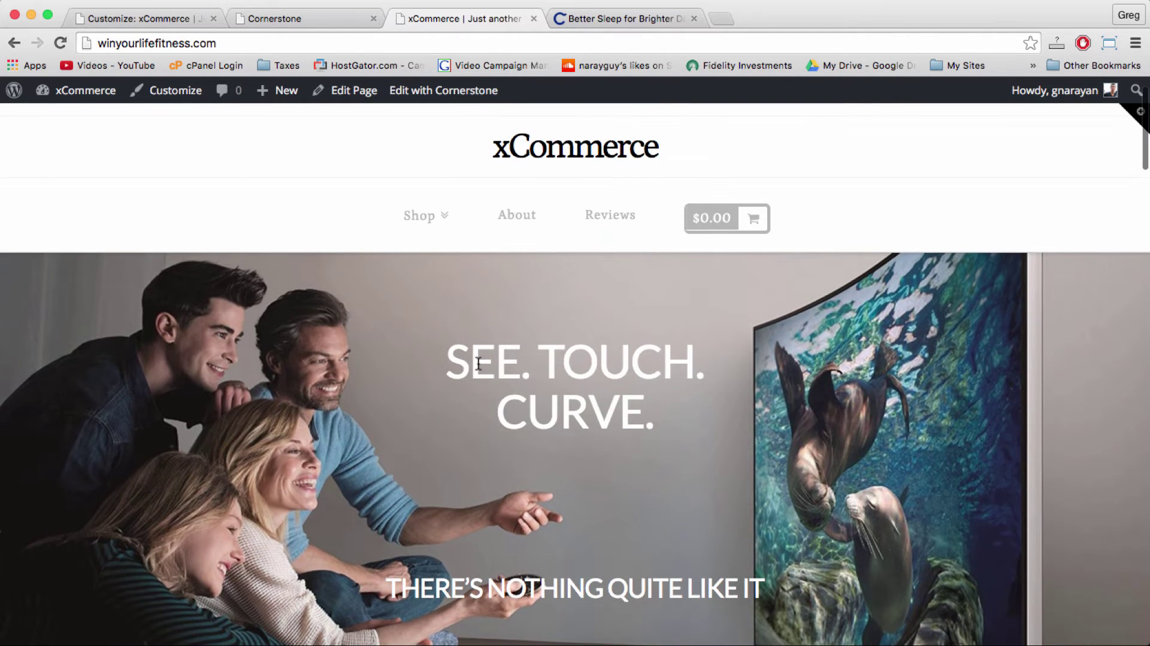
scroll(576, 403, down, 5)
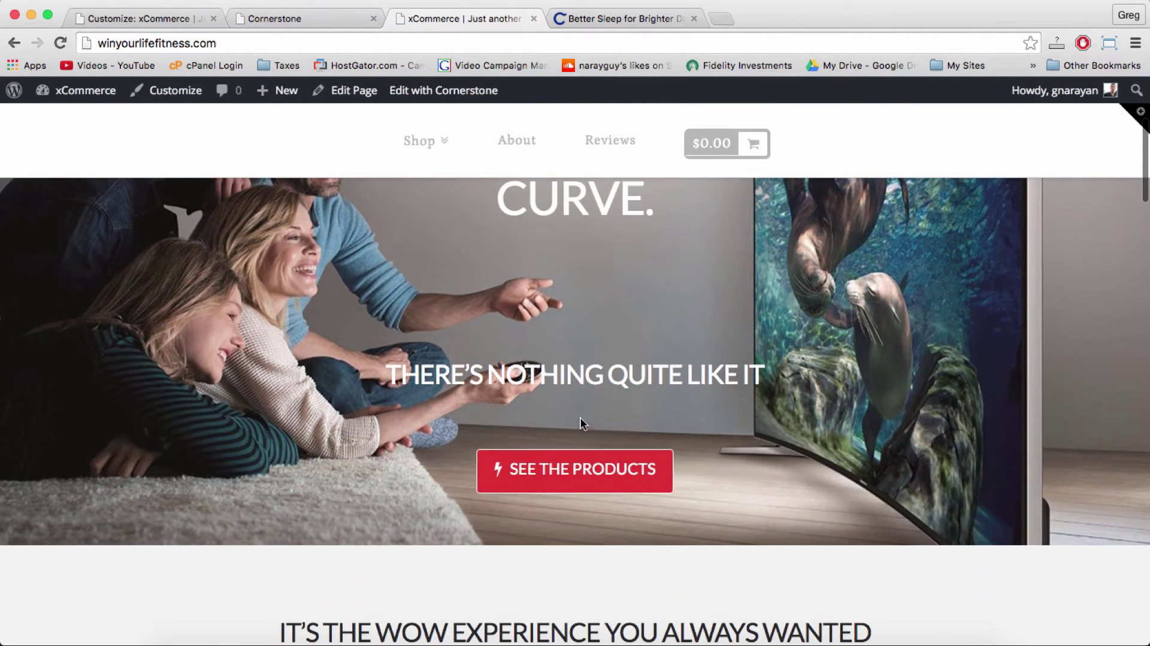
scroll(585, 436, up, 3)
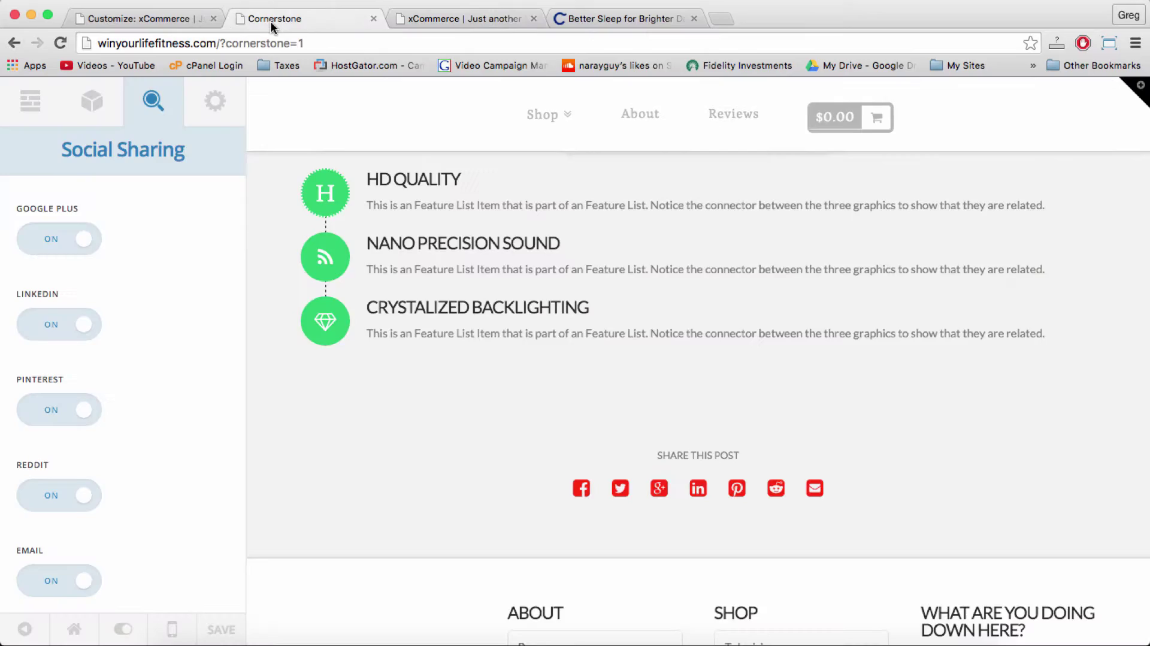
scroll(326, 308, up, 15)
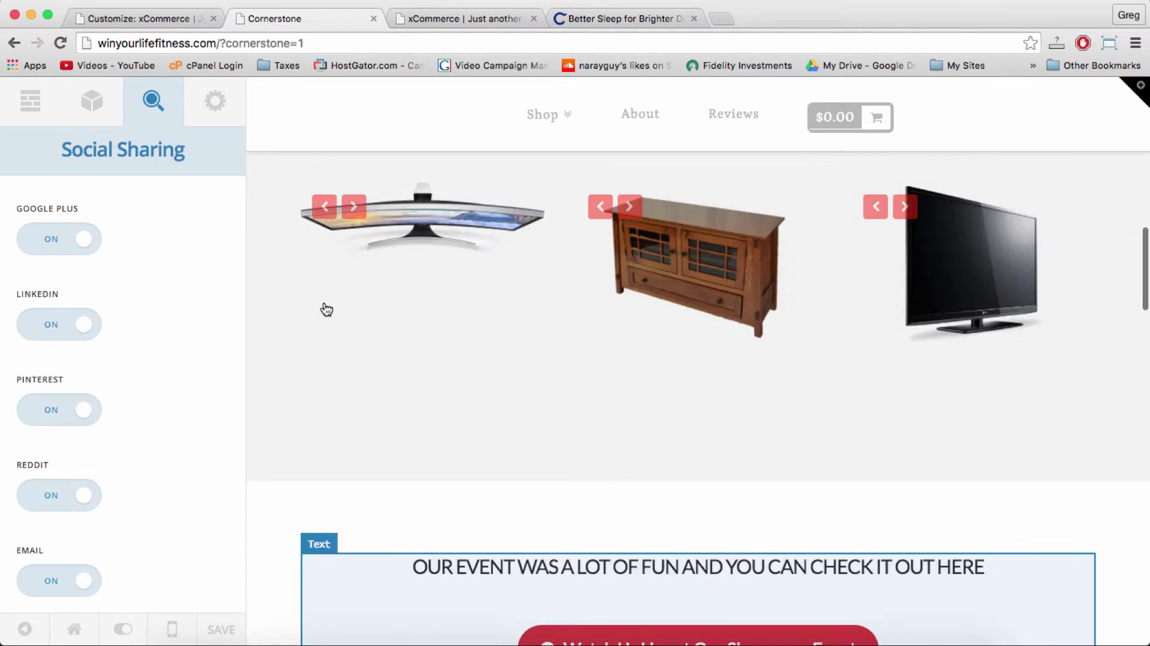
scroll(326, 308, up, 10)
scroll(326, 309, down, 3)
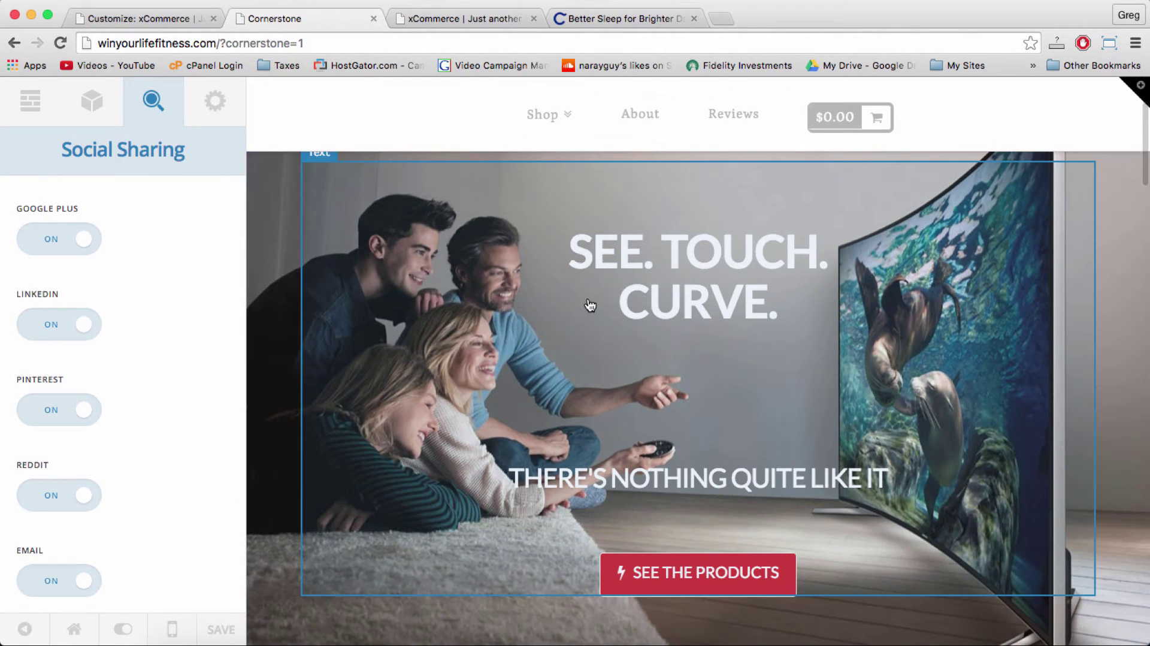
Step: Open the hero 'SEE. TOUCH. CURVE.' text element and review its <strong> tags in the HTML
click(591, 305)
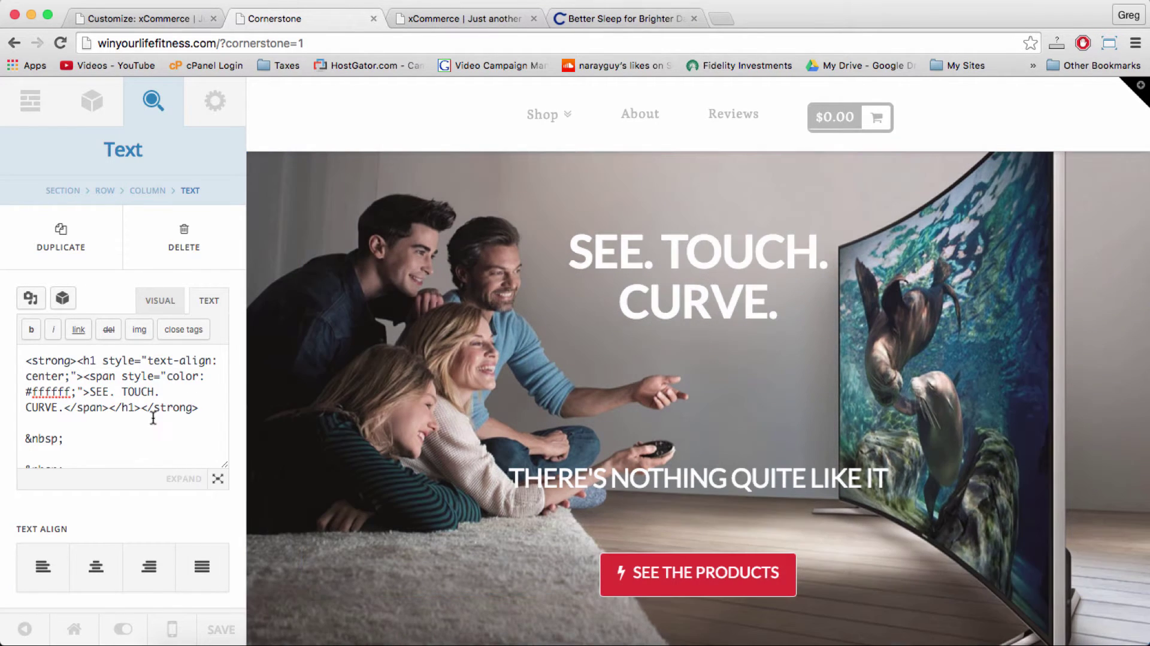
scroll(150, 420, down, 2)
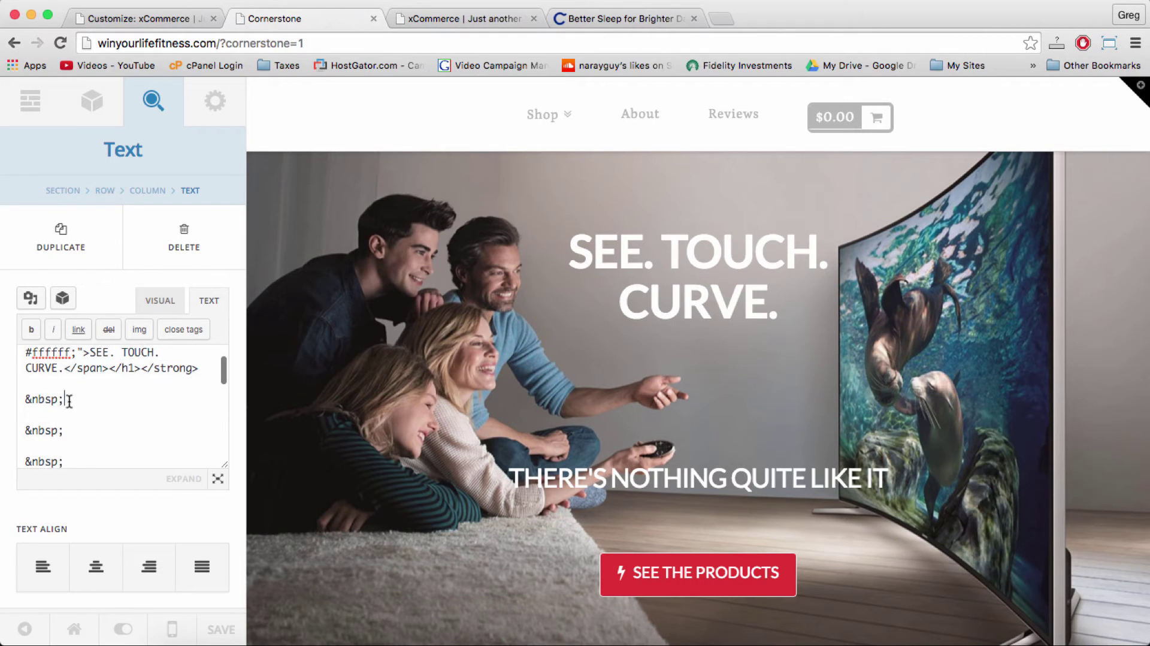
mouse_move(69, 401)
mouse_down()
mouse_move(25, 400)
mouse_move(62, 396)
mouse_up()
scroll(70, 405, up, 2)
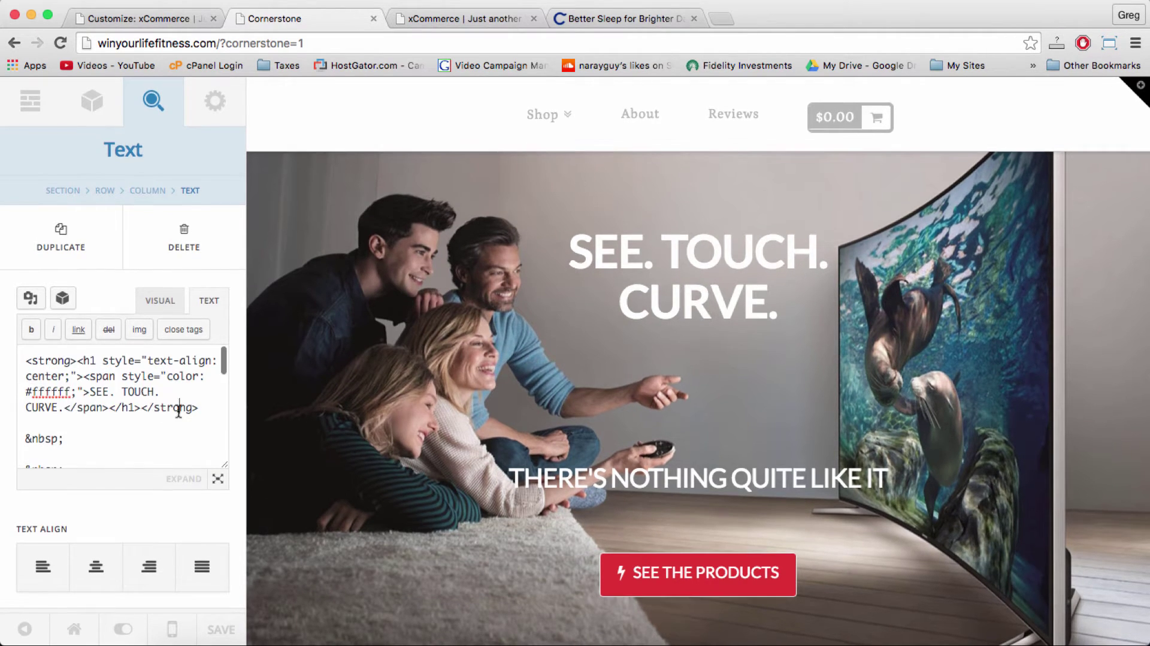
drag(200, 409, 139, 412)
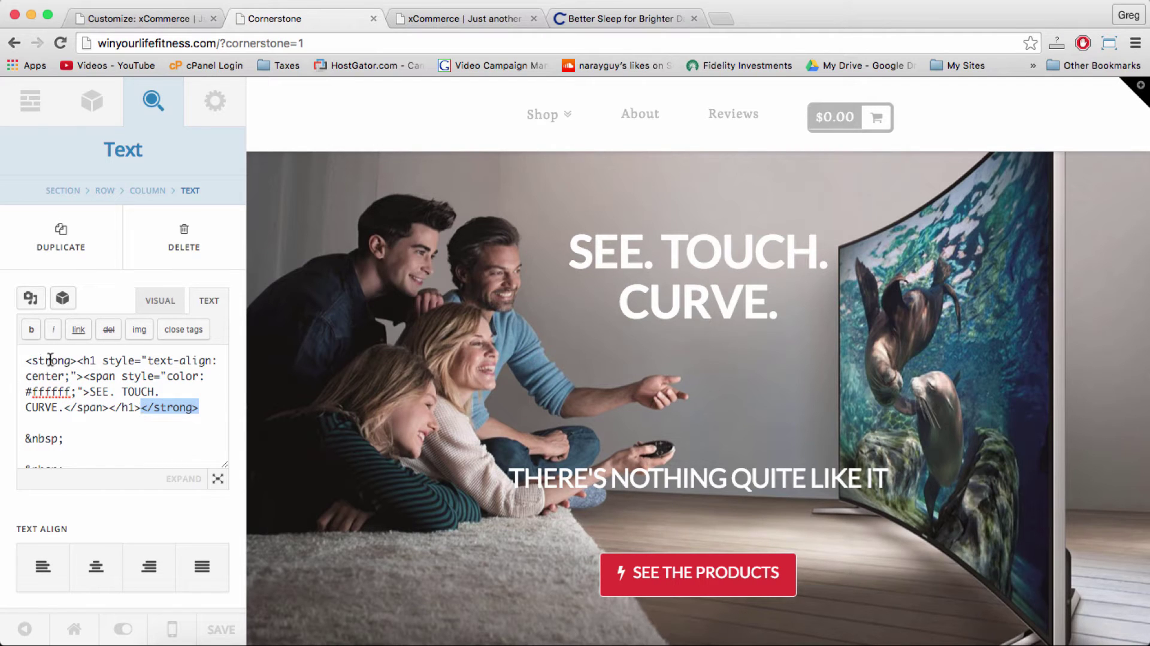
drag(76, 360, 24, 361)
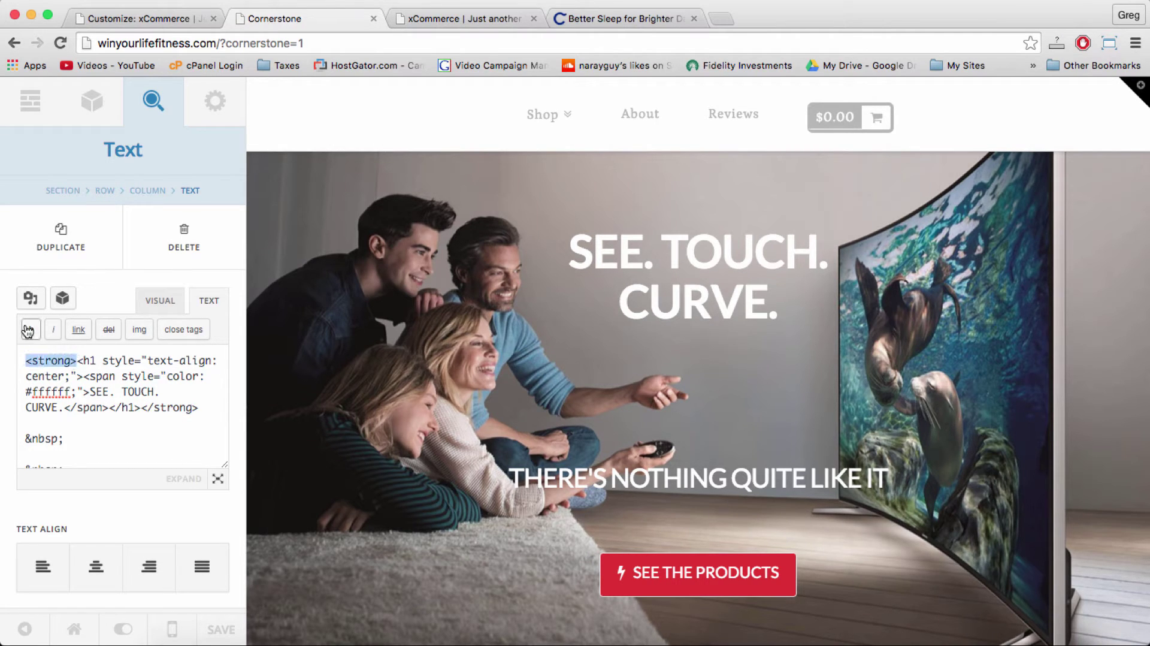
click(144, 400)
Step: Save the Cornerstone page
scroll(152, 406, down, 3)
scroll(506, 483, down, 10)
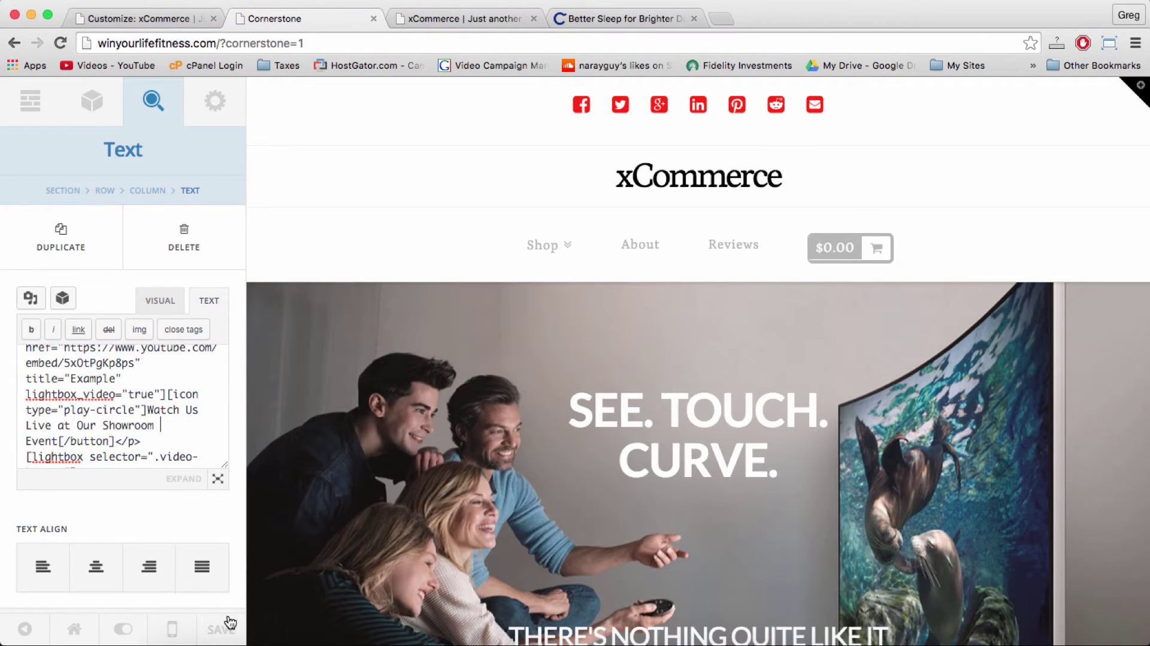
click(225, 627)
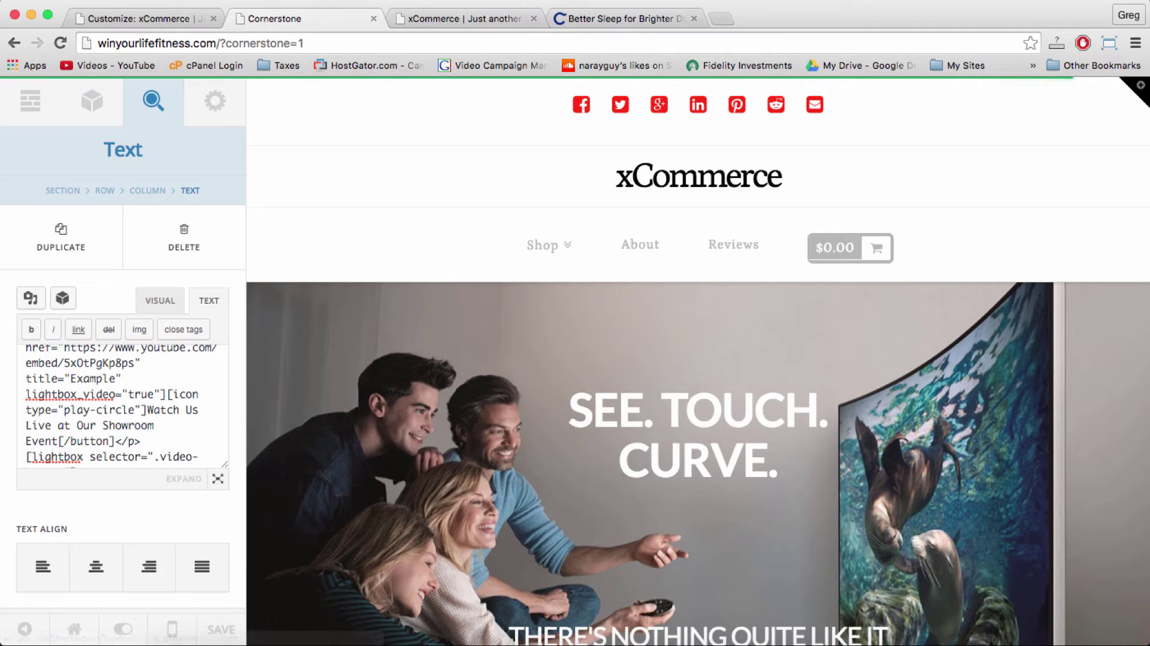
Step: Return the site customizer to its section list after checking the page editor
click(152, 19)
click(284, 19)
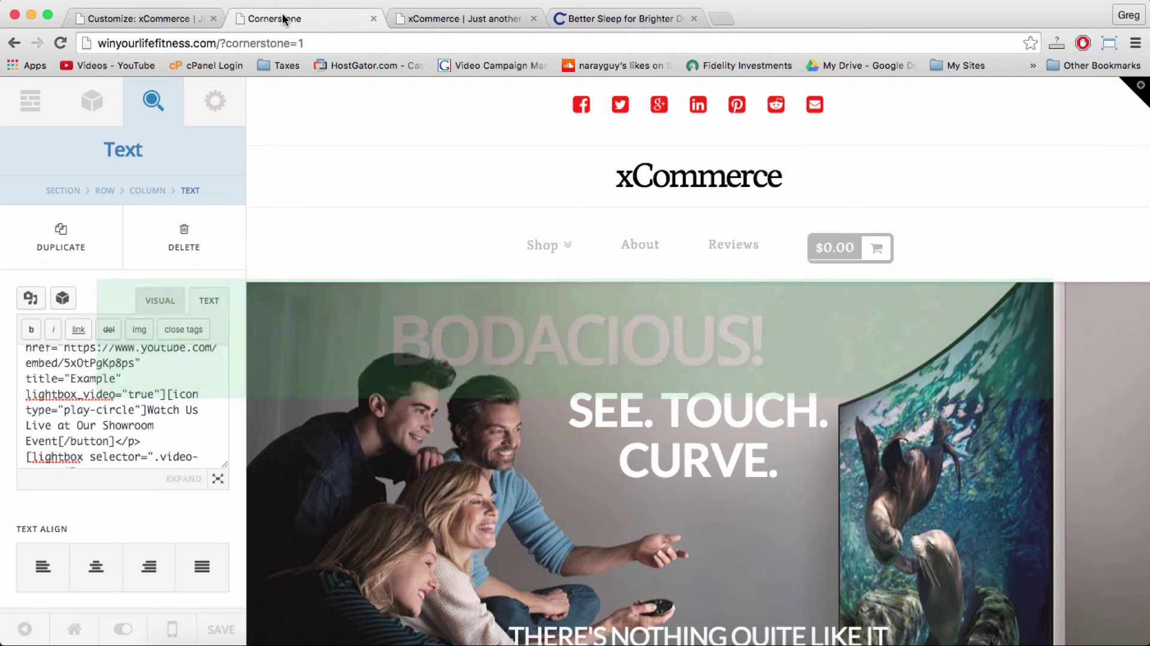
scroll(477, 151, down, 5)
scroll(479, 144, down, 3)
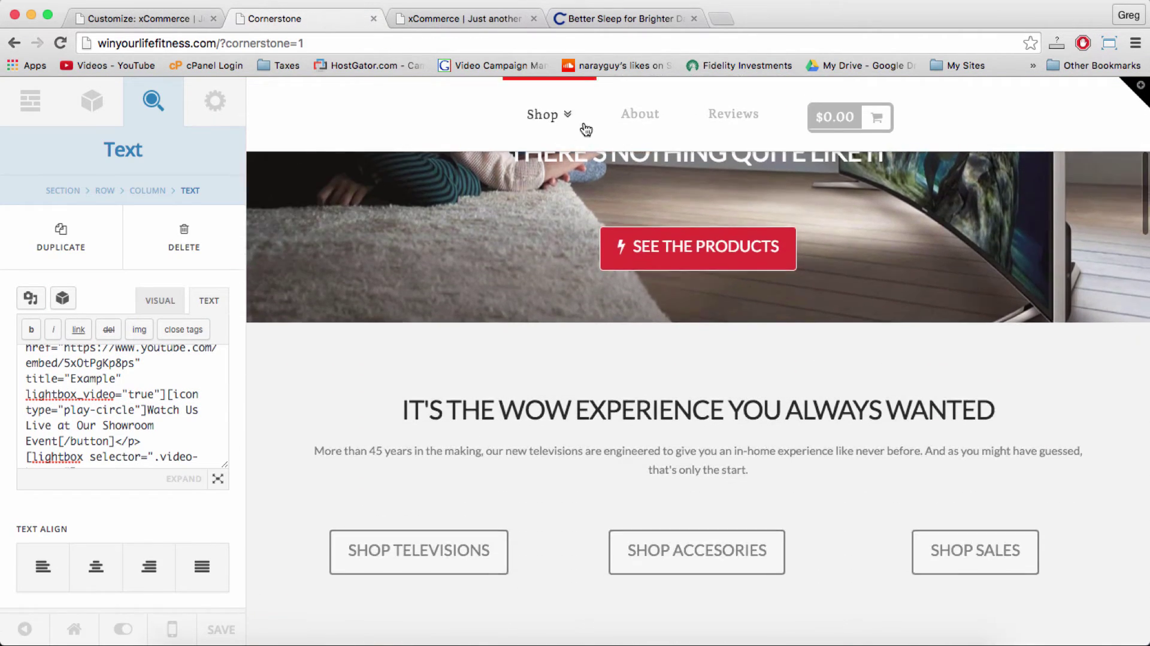
scroll(412, 142, up, 8)
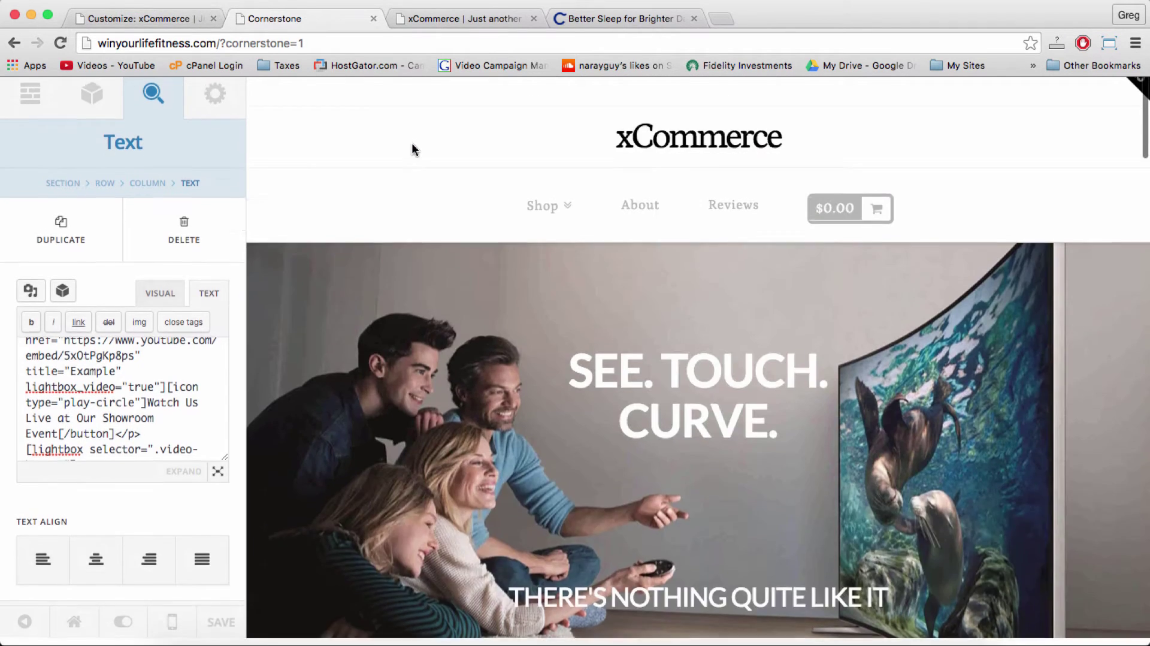
click(138, 19)
click(21, 139)
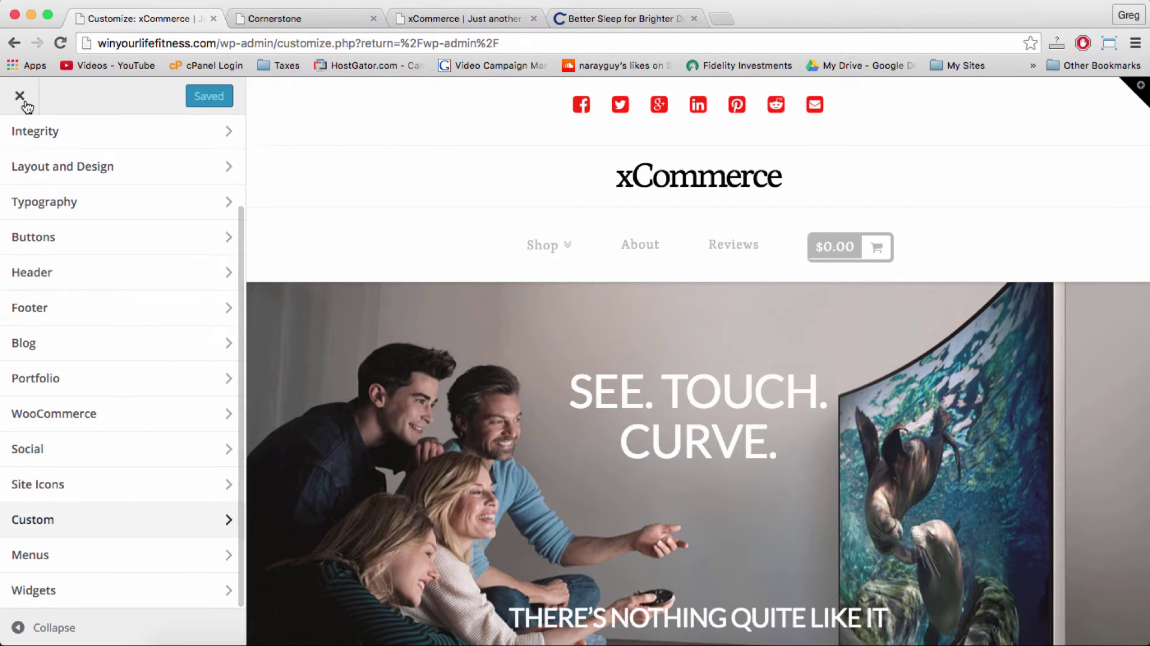
Step: Leave Cornerstone for the Front Page's Edit Page screen in the dashboard
click(272, 19)
click(74, 628)
click(66, 566)
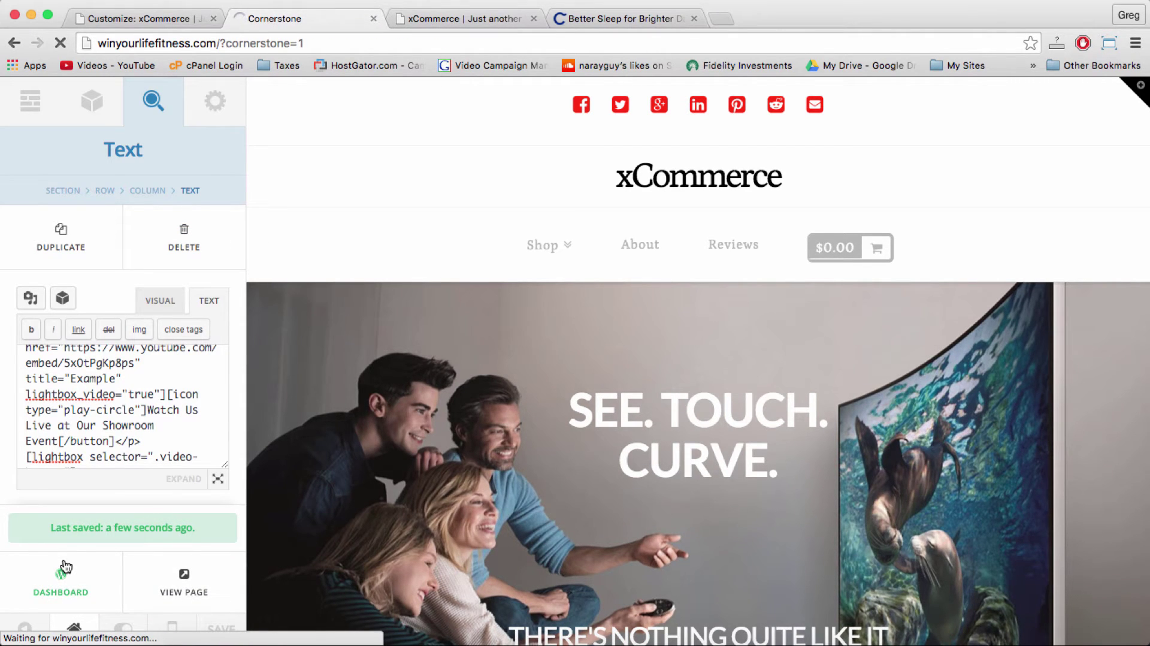
mouse_move(84, 505)
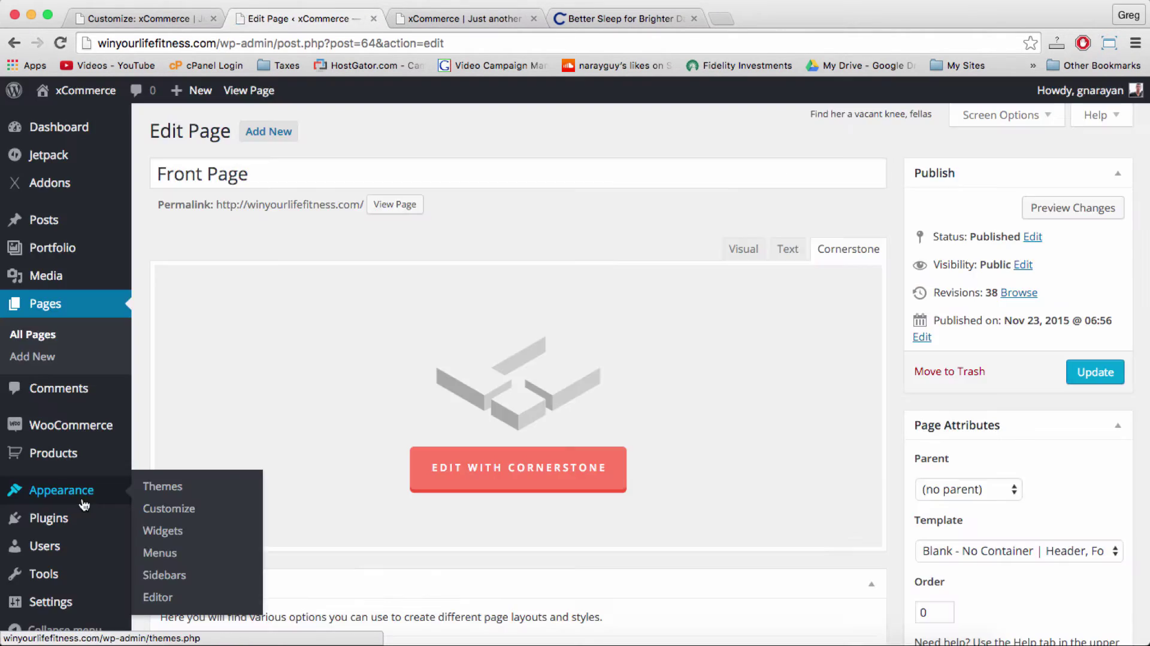
Step: In Appearance > Menus, fill in a custom link to winyourlifefitness.com labelled Home
click(160, 552)
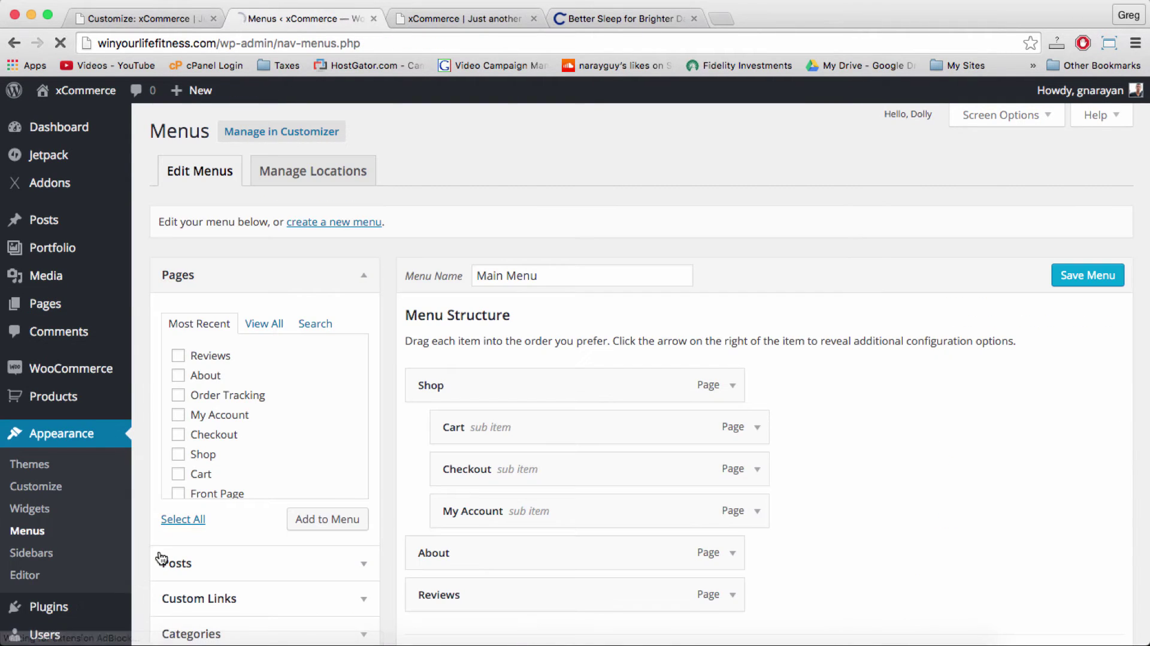
scroll(293, 411, down, 3)
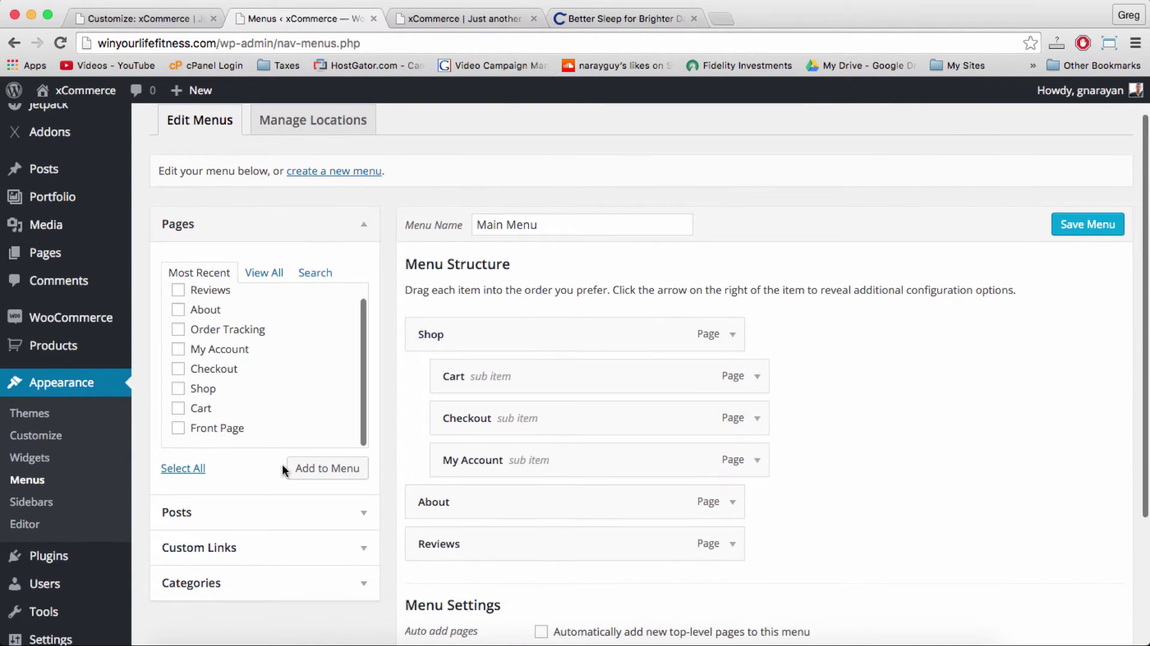
click(338, 547)
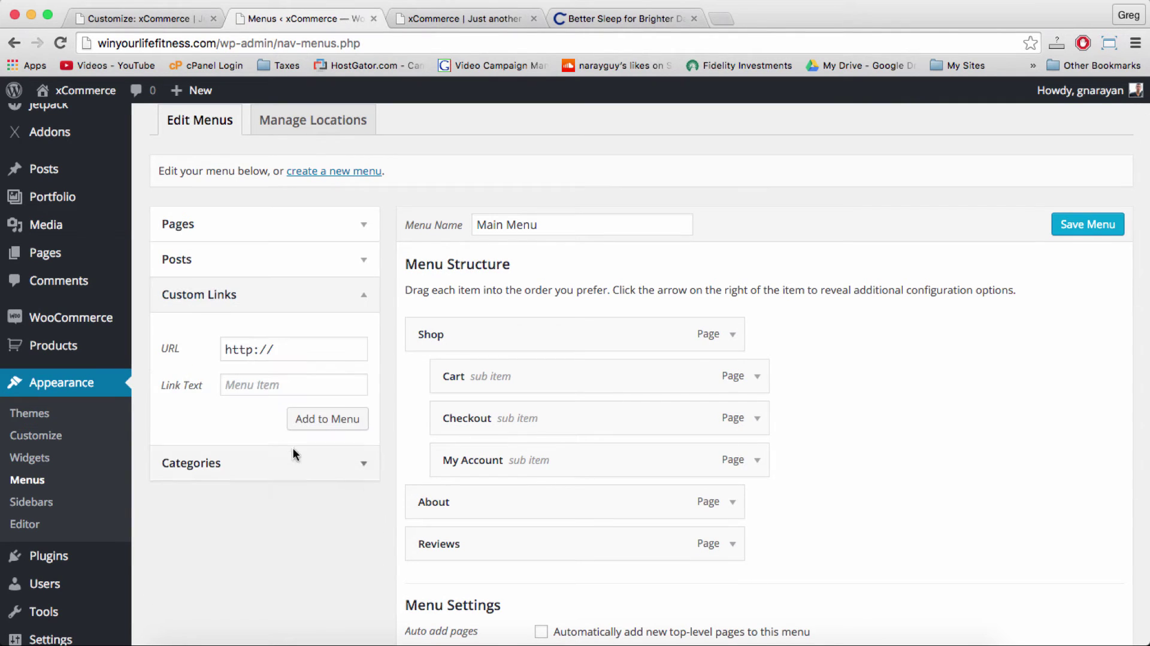
click(288, 350)
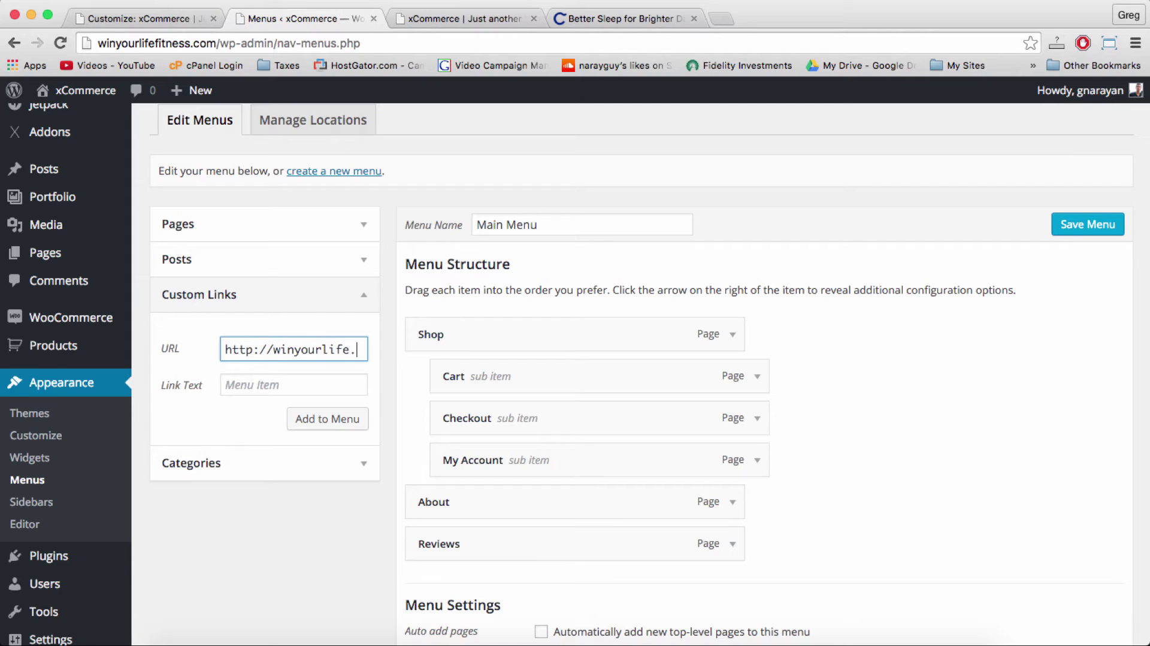
text(winyourlifefitness.com)
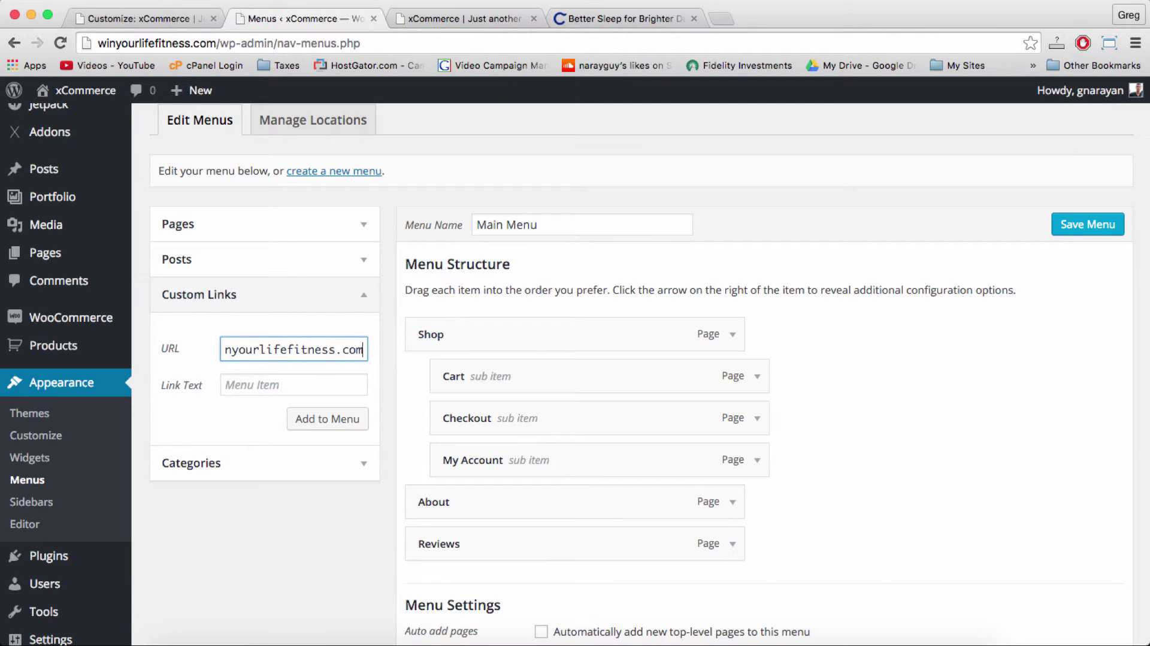
click(294, 384)
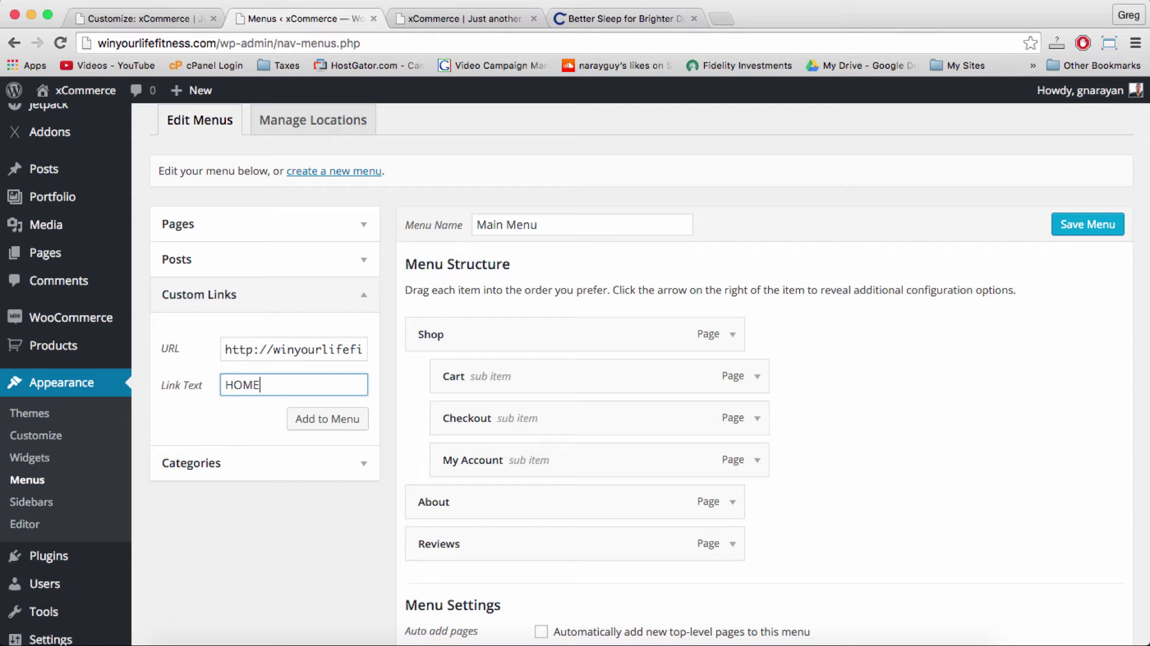
click(431, 18)
click(293, 23)
Step: Add the Home link to the Main Menu, move it to the top, and save the menu
click(316, 423)
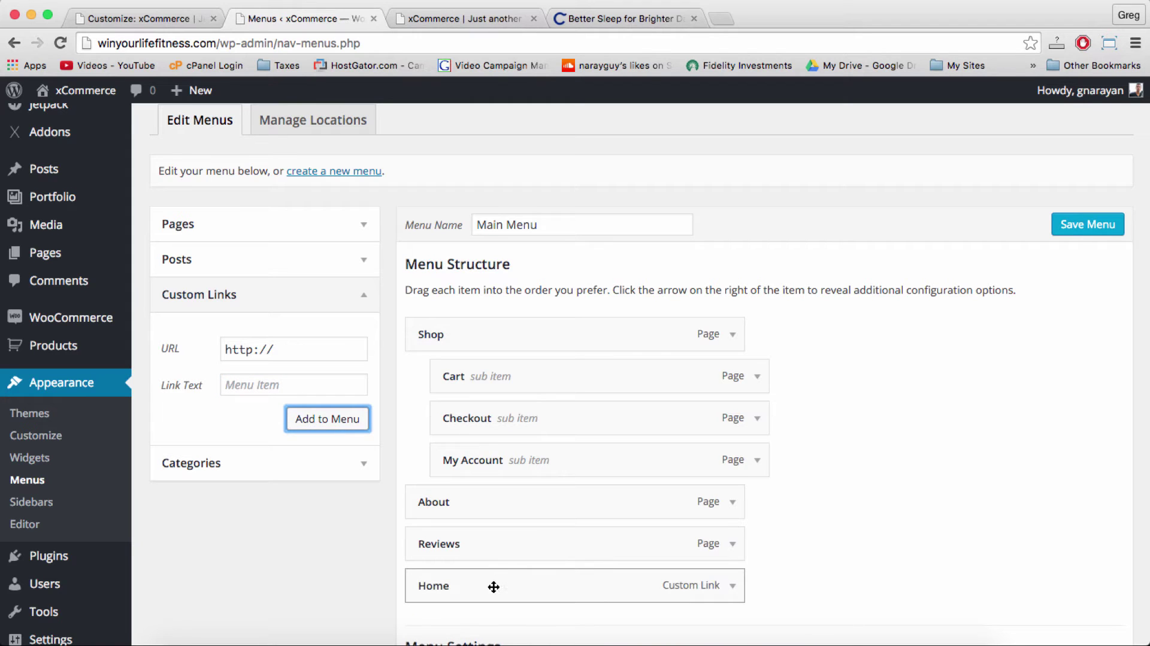
drag(493, 584, 579, 296)
click(1066, 227)
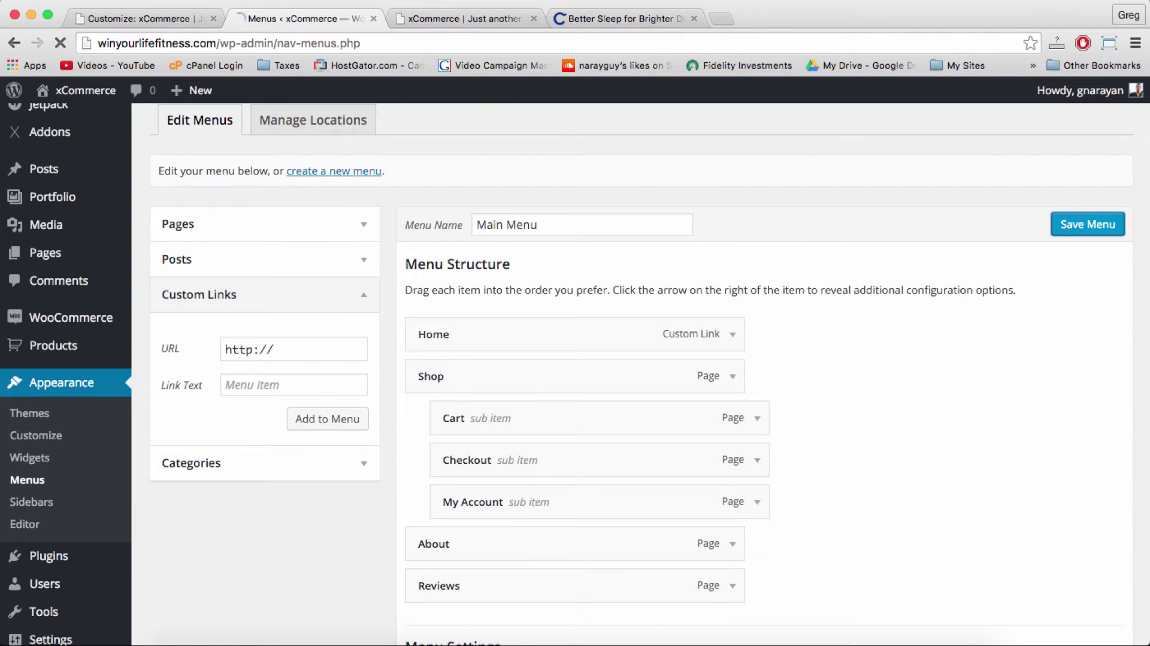
click(459, 21)
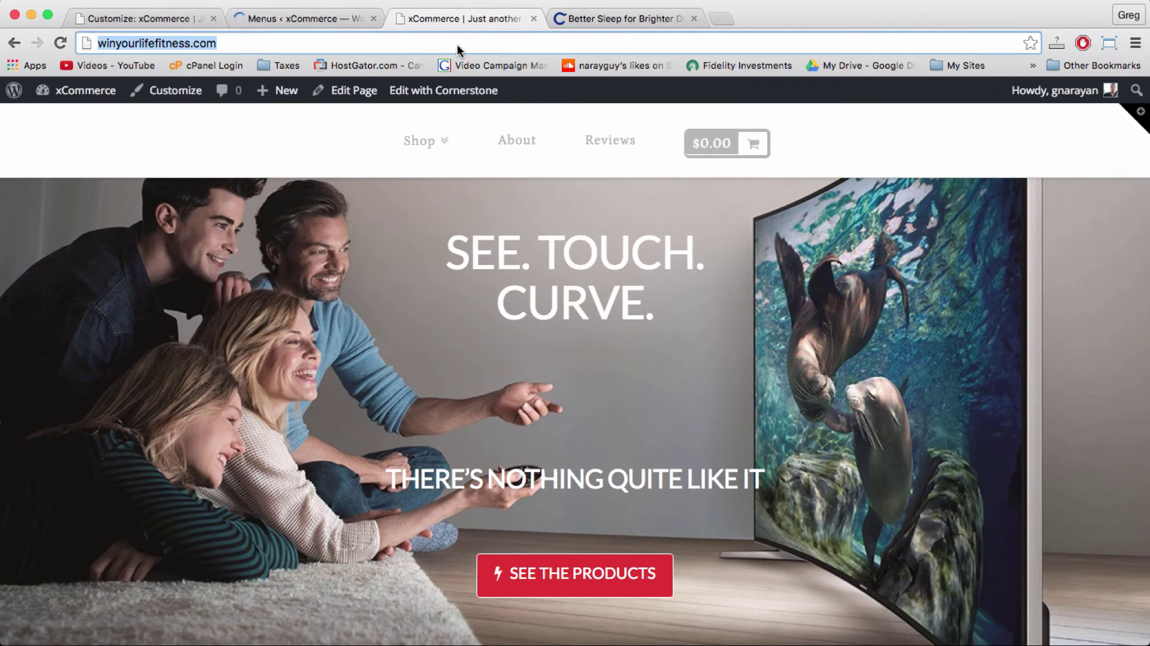
key(super+r)
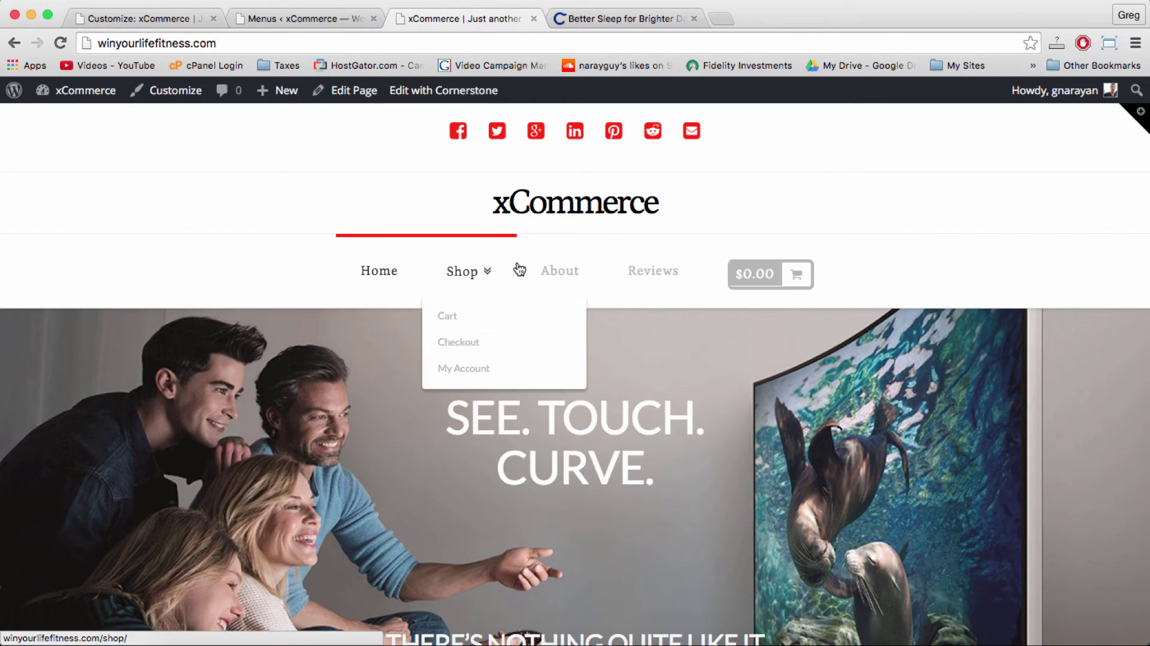
scroll(955, 279, down, 4)
scroll(955, 242, down, 2)
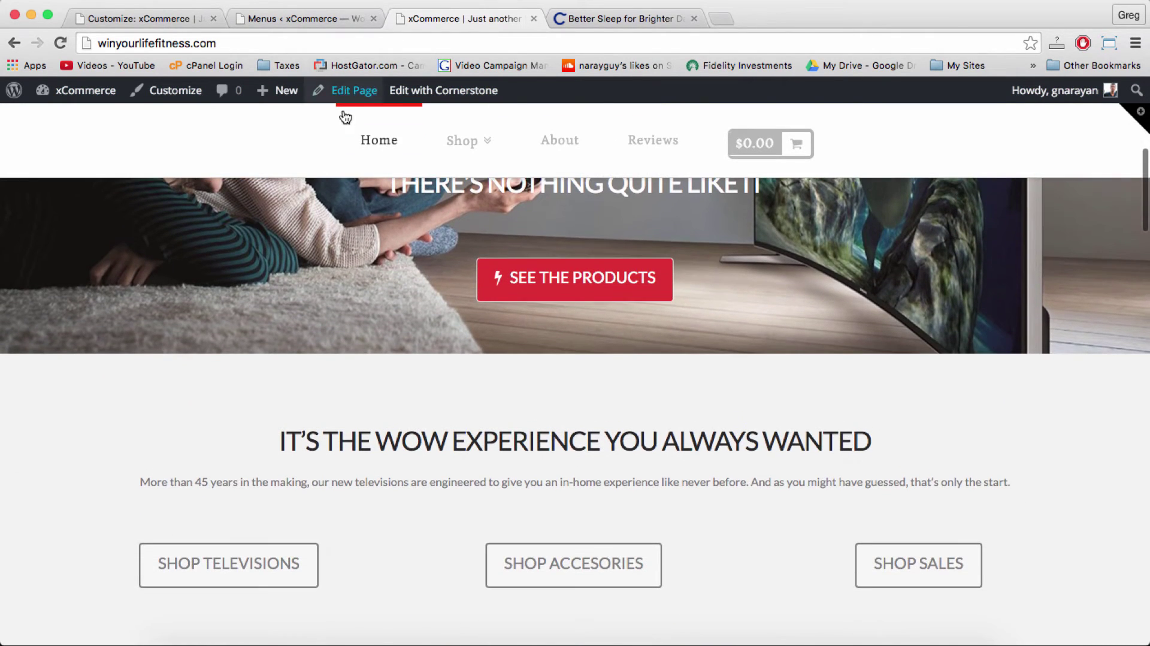
scroll(652, 279, up, 5)
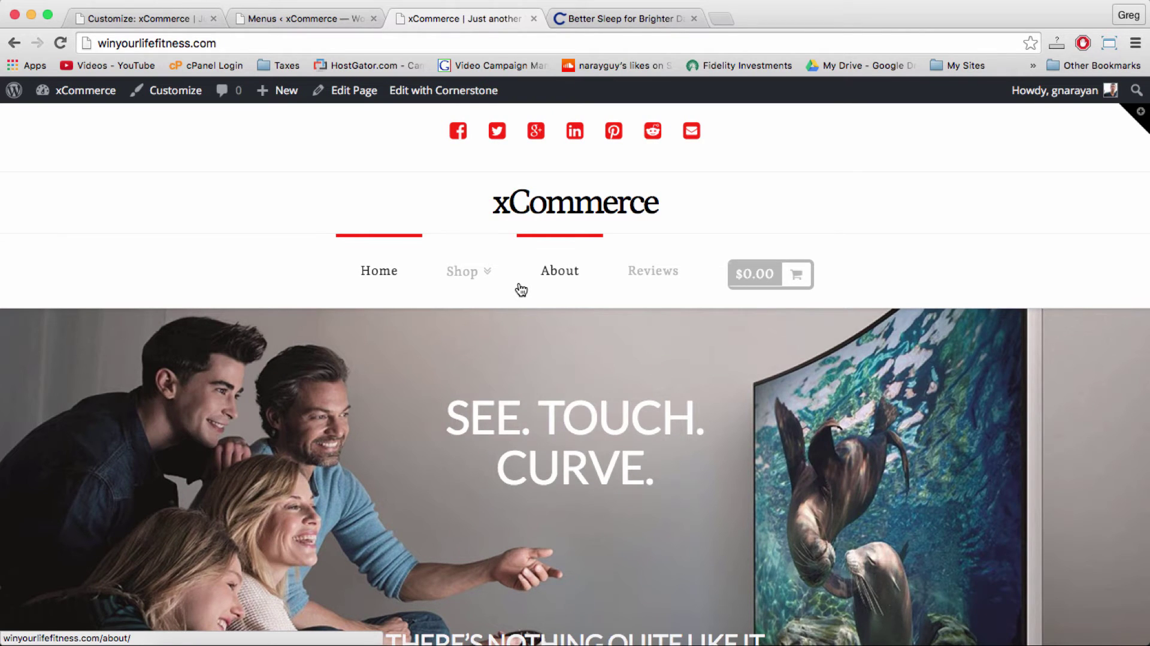
Step: Start a new page from the admin bar's + New menu
click(324, 21)
scroll(391, 273, down, 4)
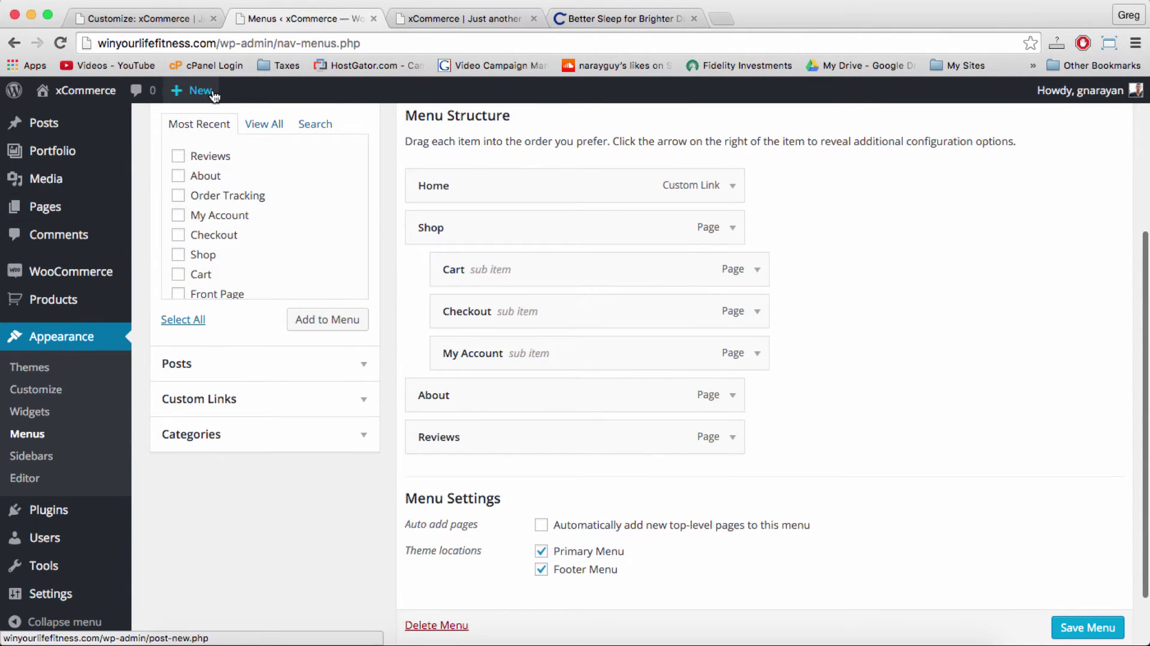
mouse_move(192, 90)
click(201, 161)
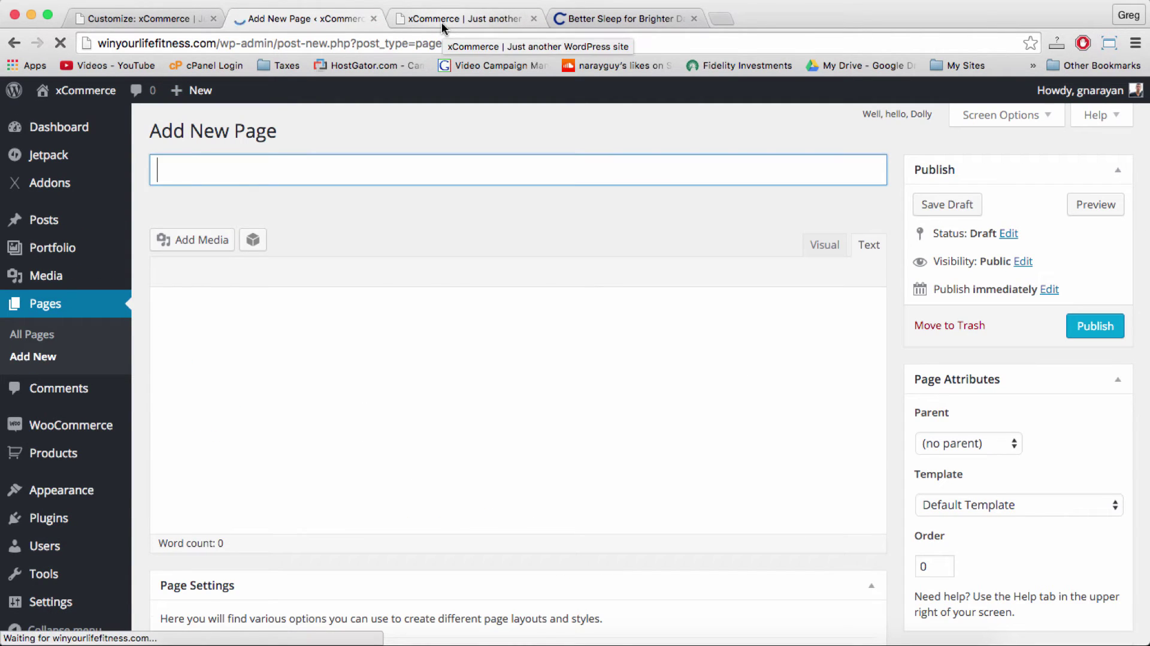
Step: Title the new page 'Blog' and publish it
click(470, 321)
click(337, 171)
text(Blog)
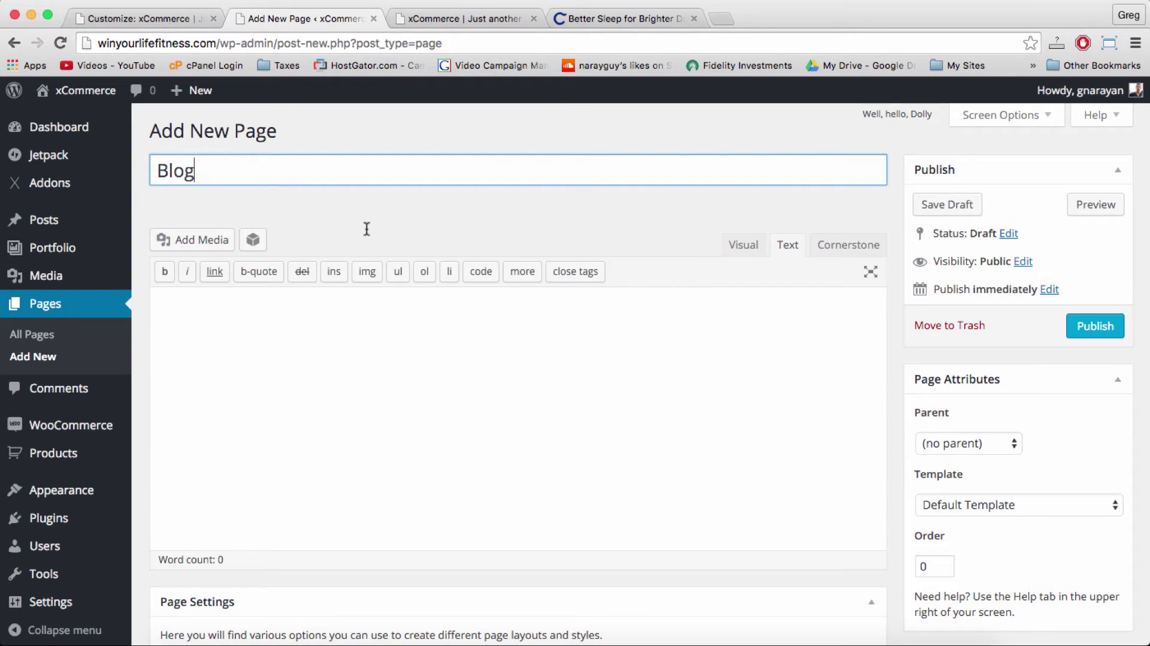
click(411, 355)
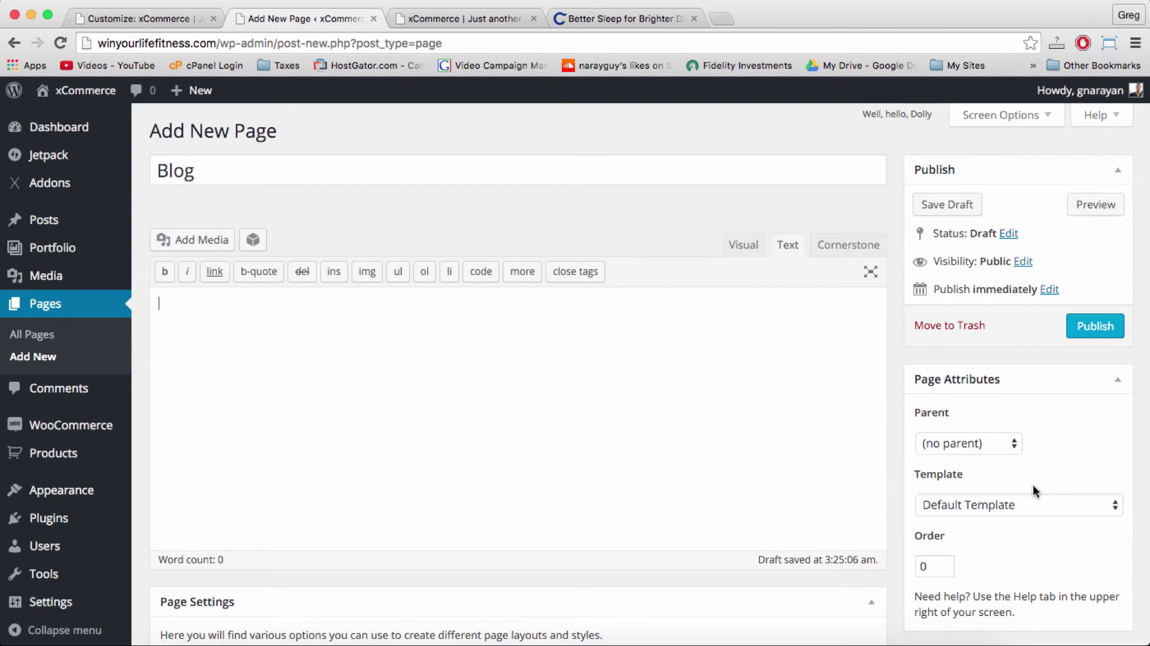
click(1096, 326)
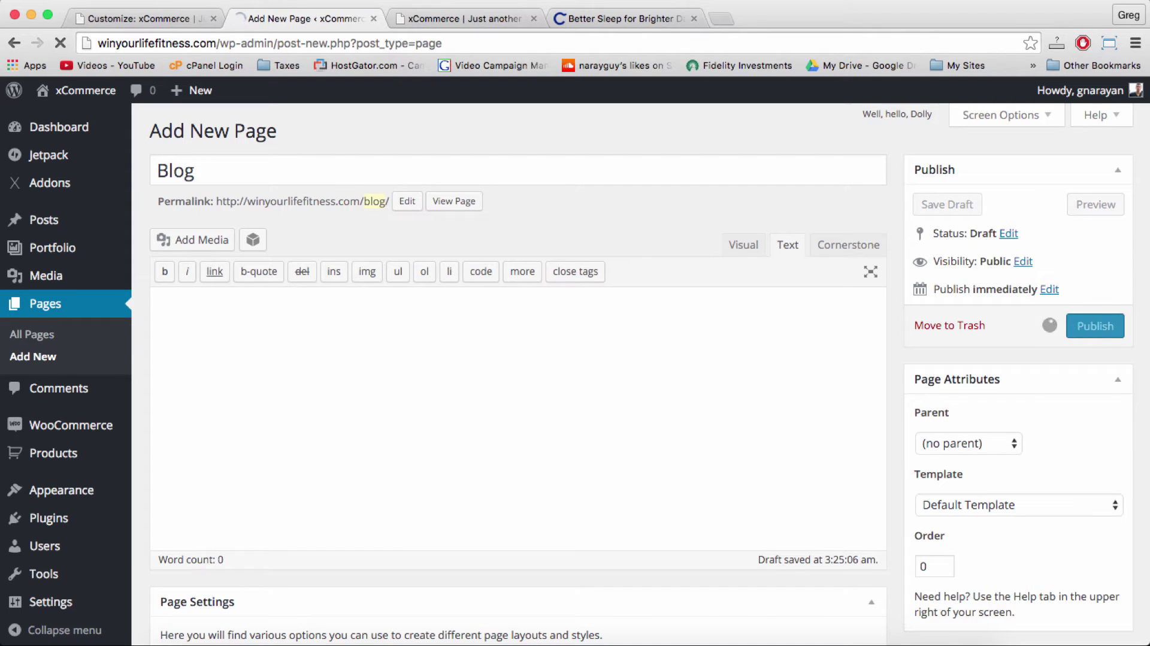
click(436, 11)
click(300, 18)
mouse_move(72, 495)
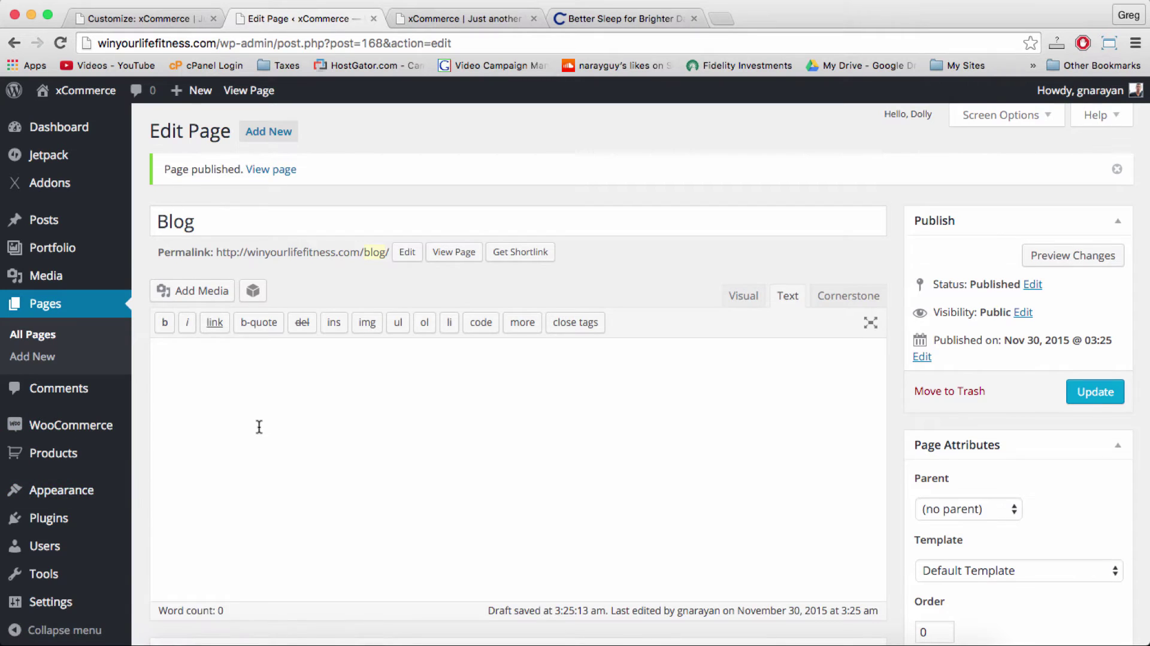
Step: In Settings > Reading, set the Posts page to Blog and save the changes
scroll(257, 425, down, 4)
mouse_move(85, 602)
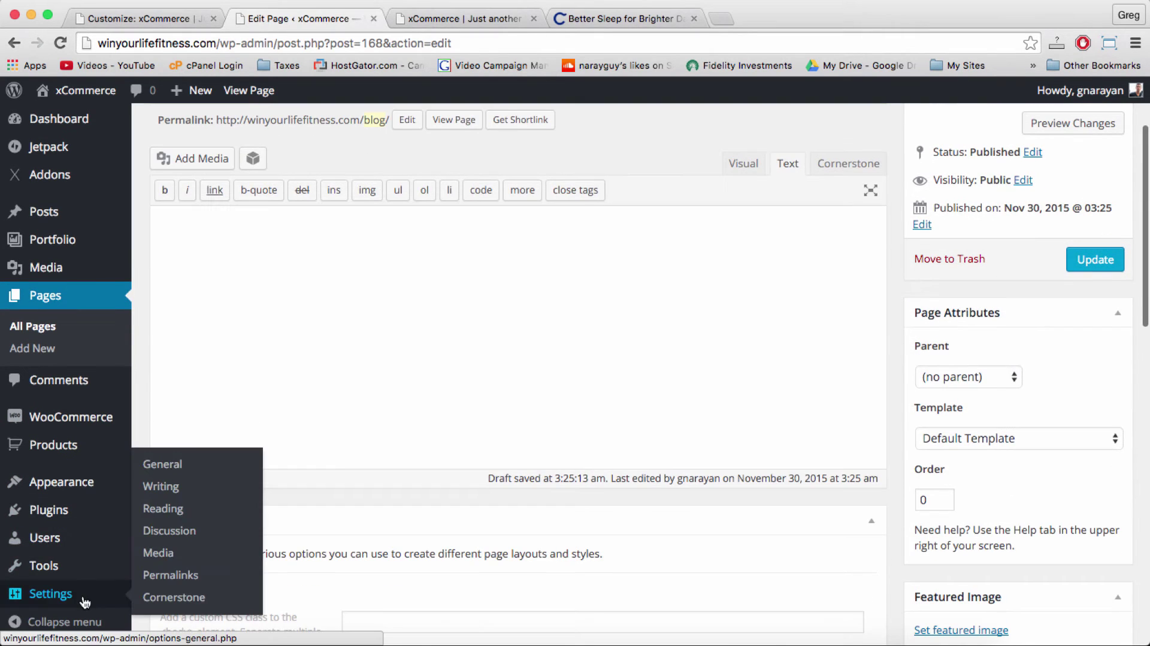
click(178, 508)
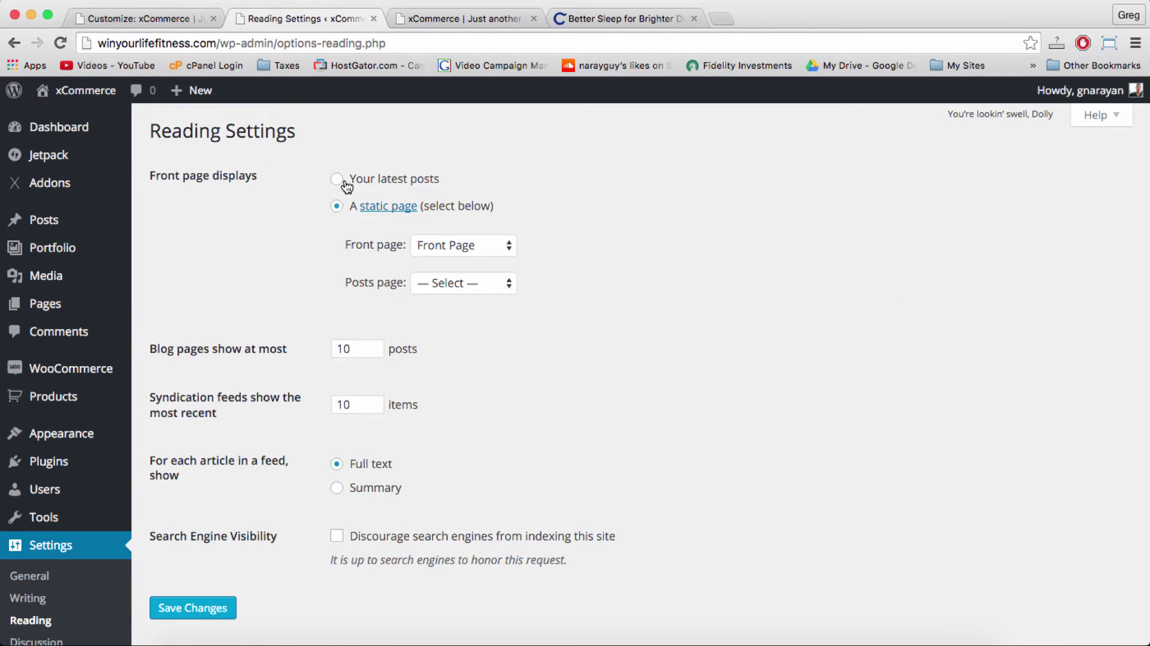
click(458, 284)
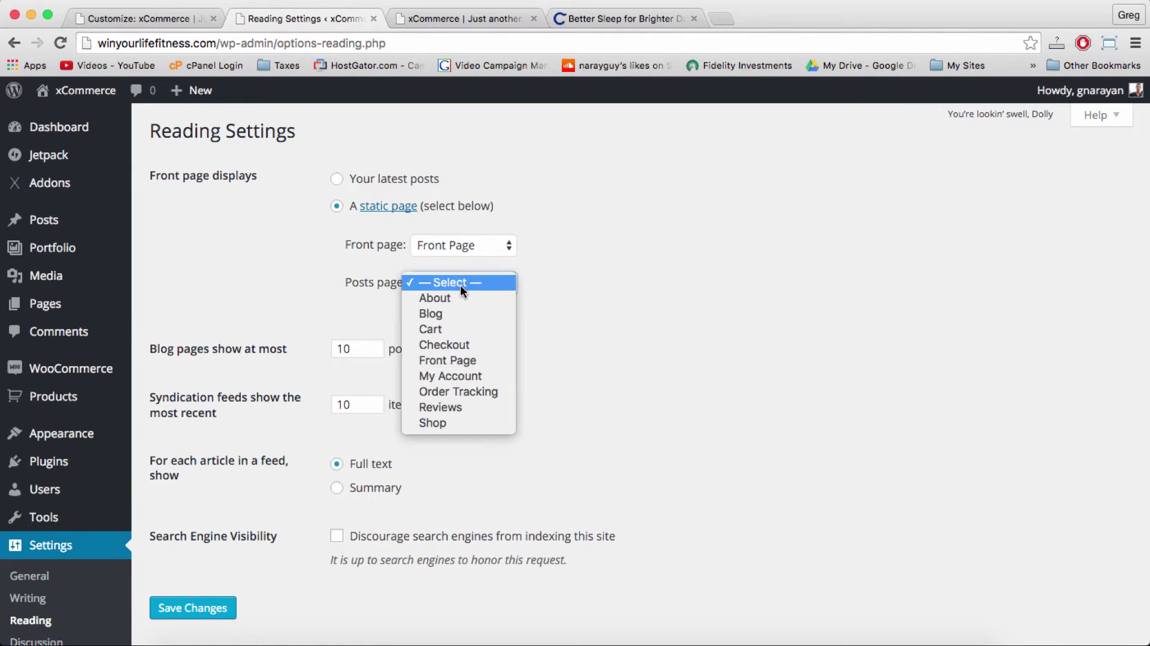
click(460, 314)
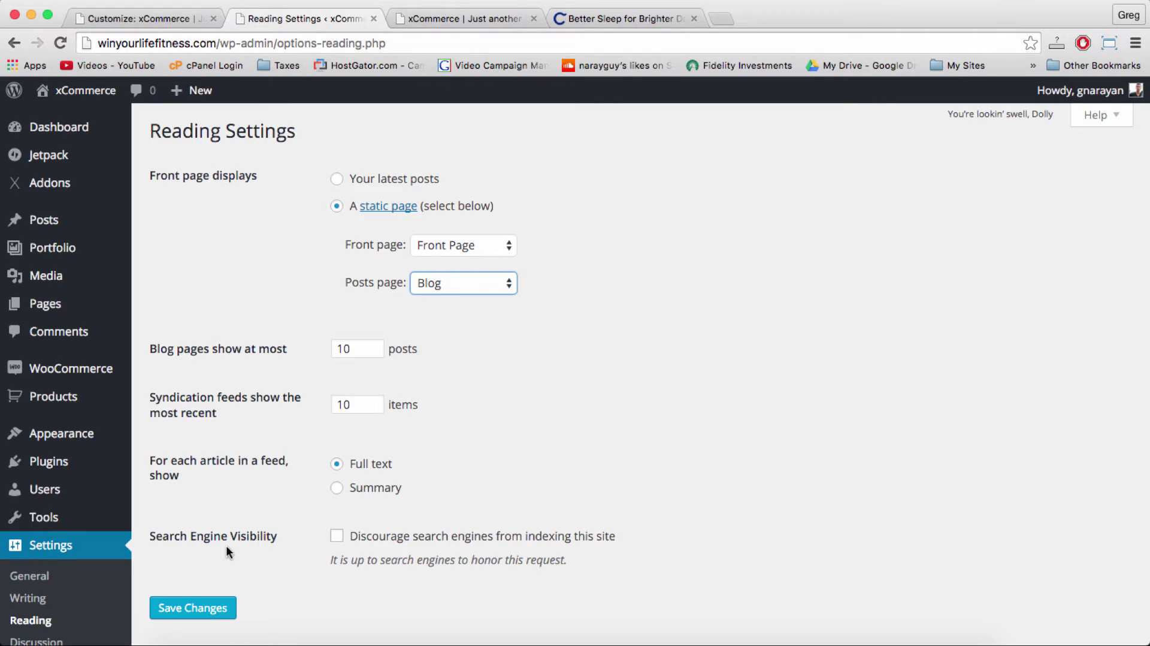
click(211, 608)
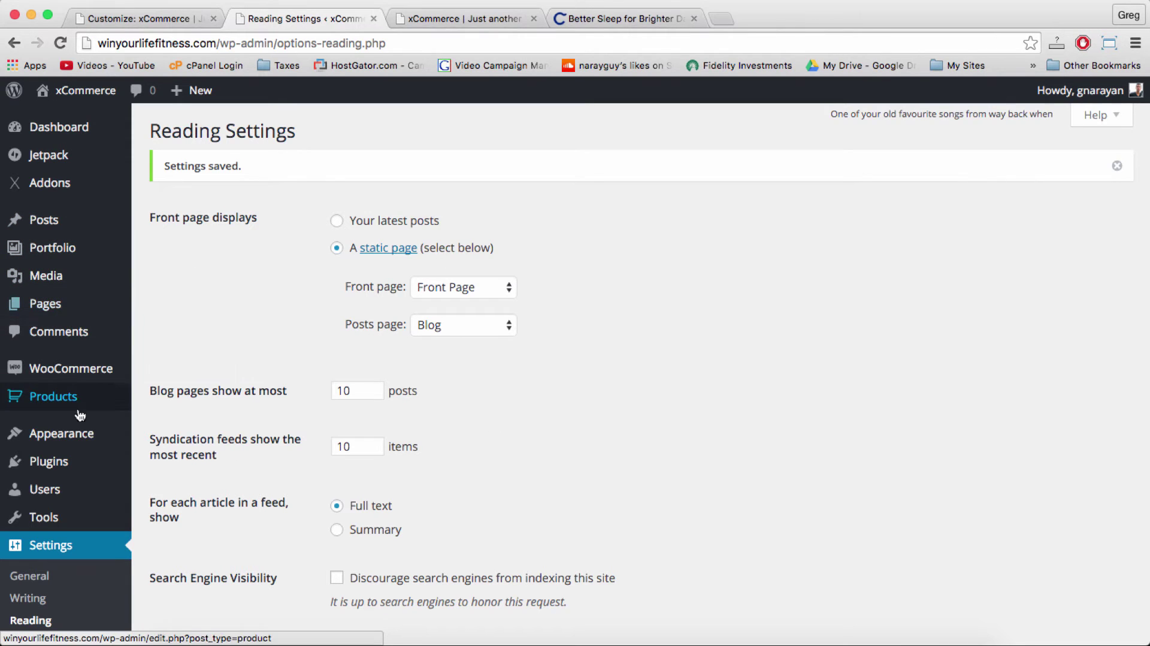
Step: Add the Blog page from the Pages box to the end of the Main Menu and save it
mouse_move(81, 441)
click(168, 502)
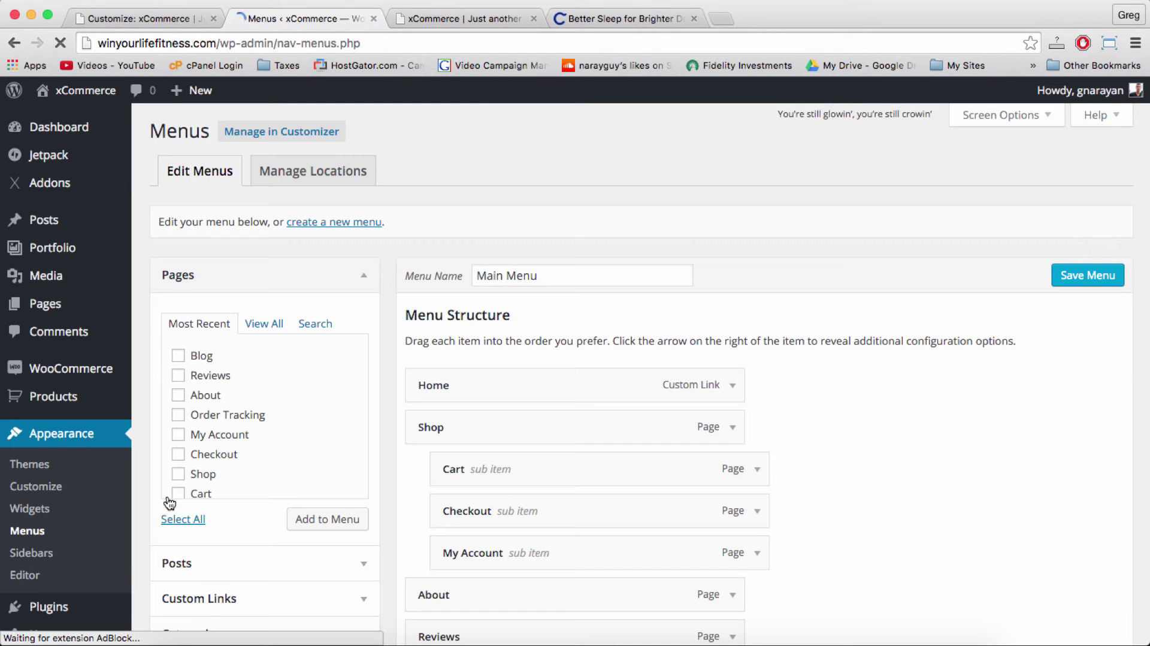
click(314, 518)
scroll(490, 492, down, 2)
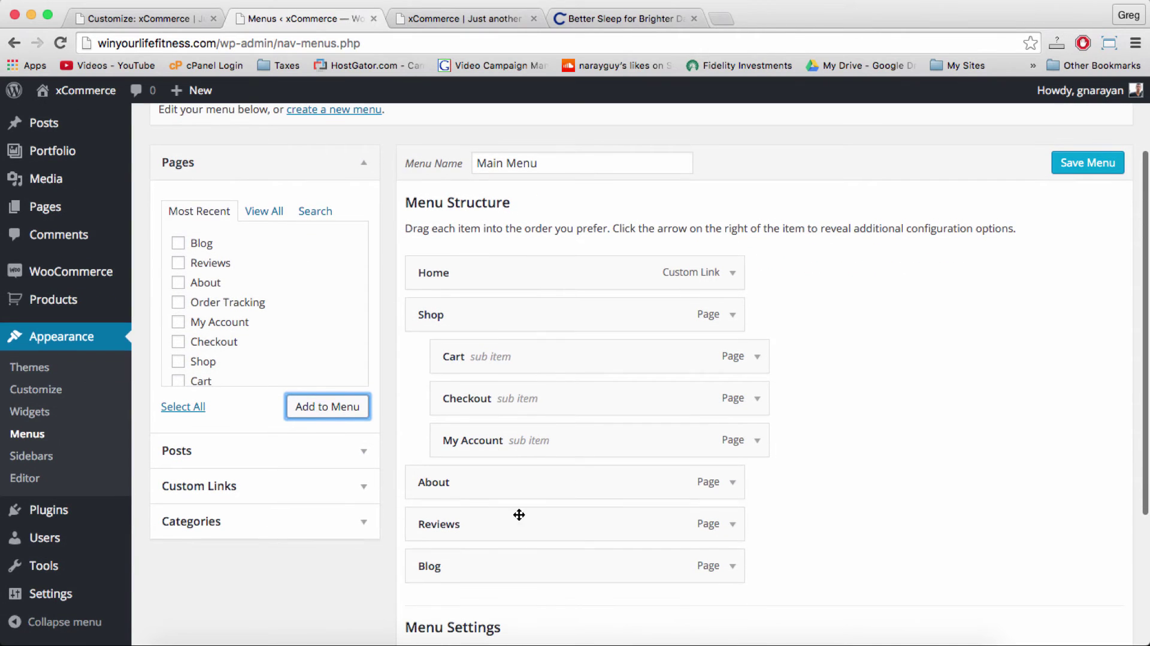
click(1088, 162)
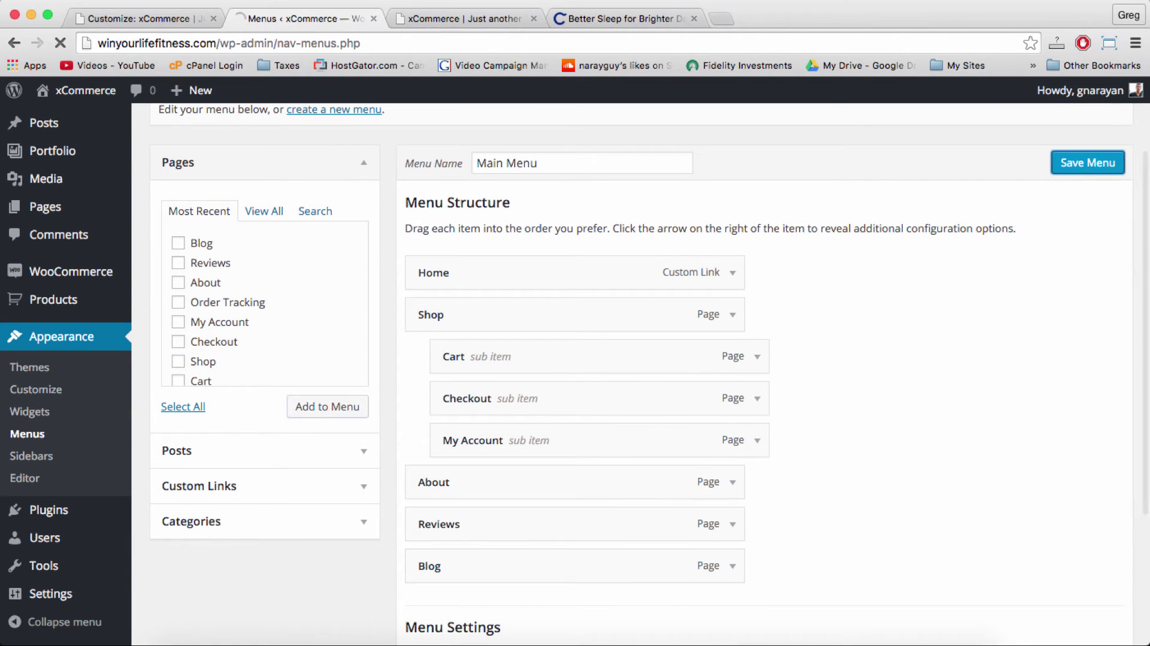
click(431, 19)
click(418, 42)
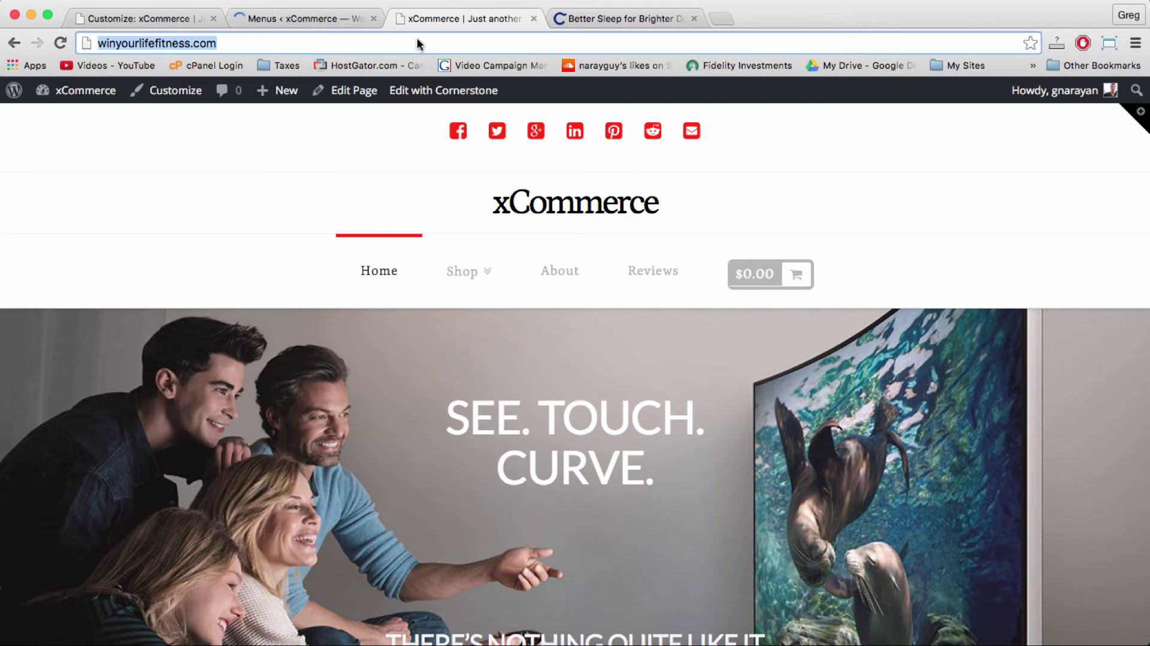
key(Return)
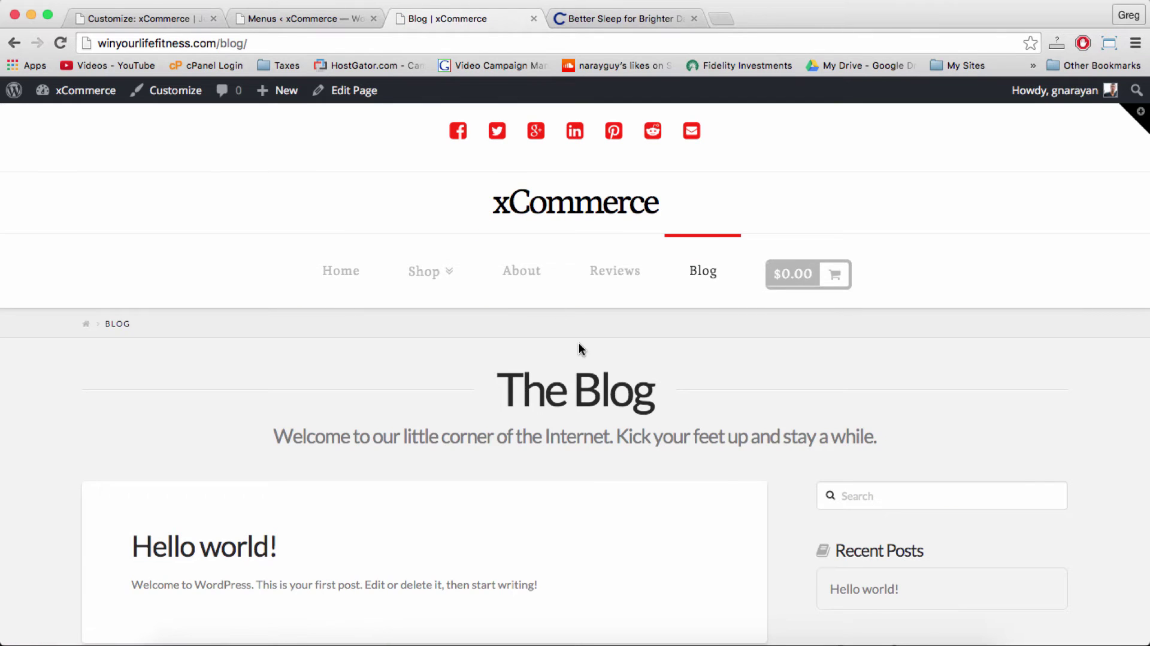
scroll(580, 347, down, 5)
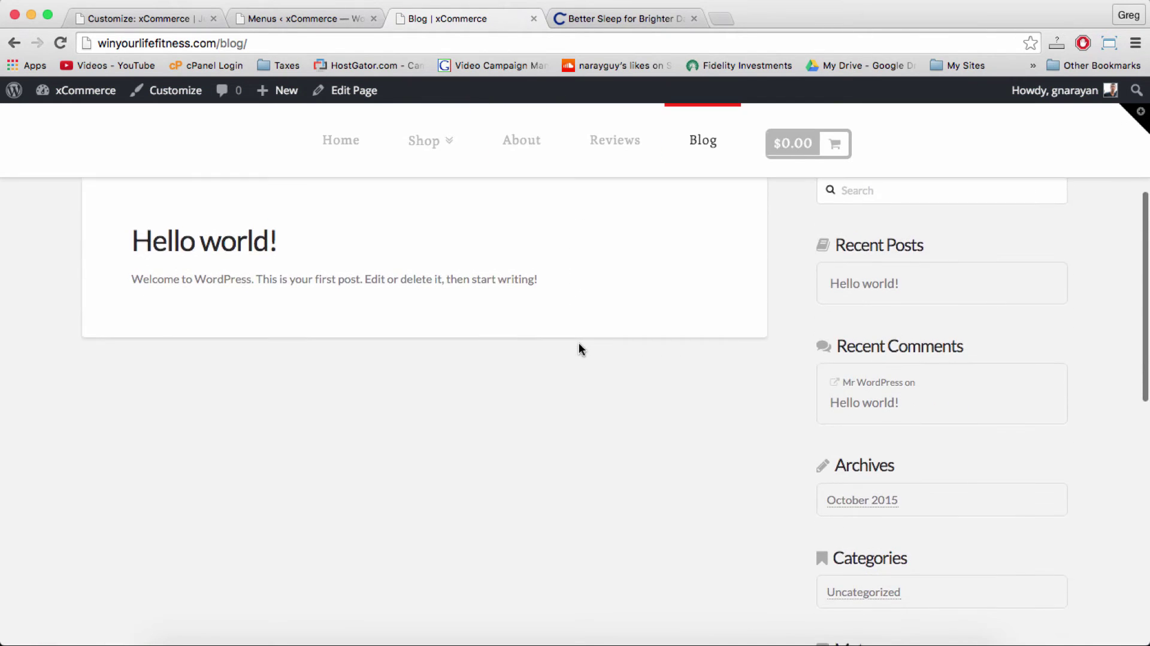
scroll(579, 344, up, 6)
scroll(578, 343, down, 4)
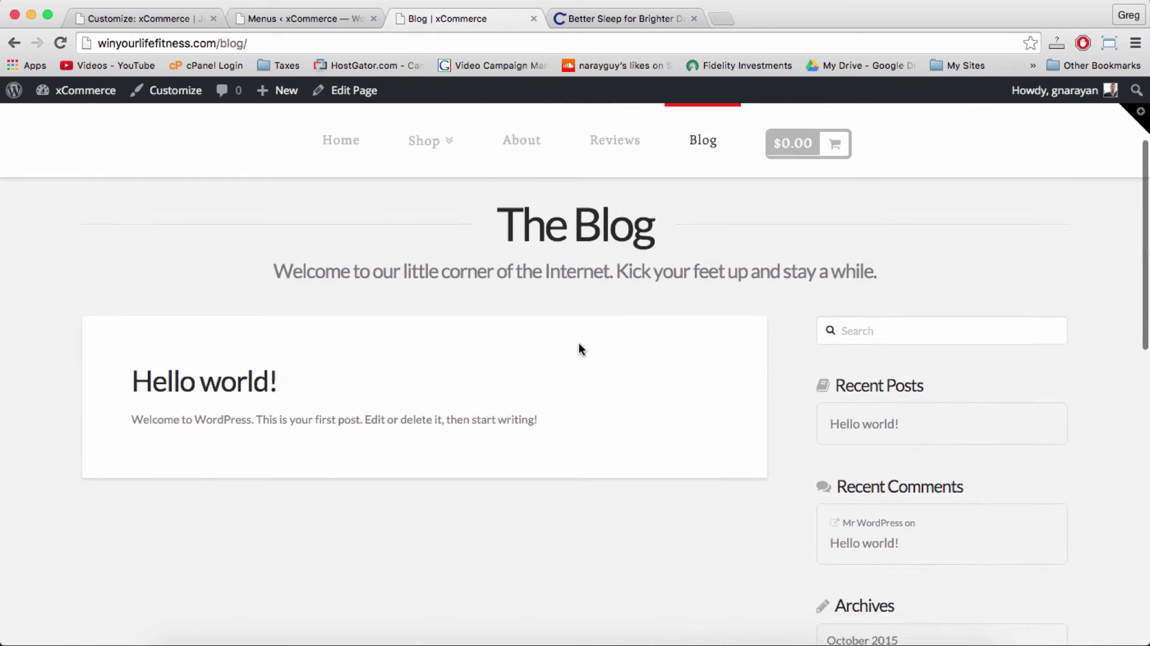
scroll(915, 434, up, 3)
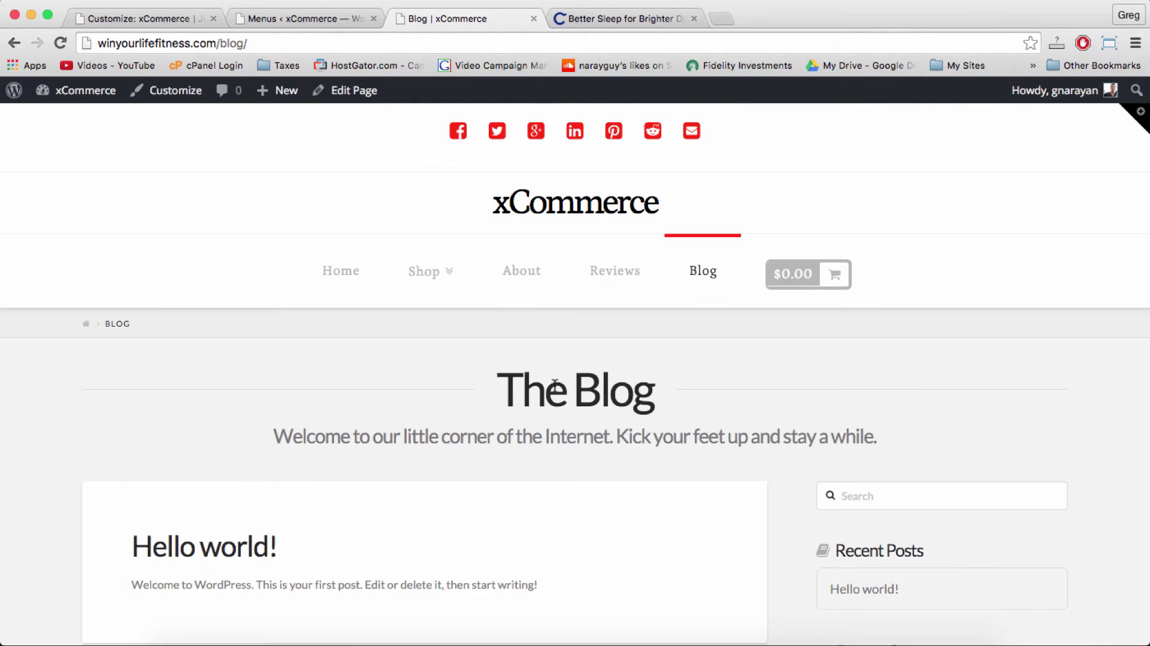
double_click(557, 398)
double_click(588, 398)
click(557, 436)
double_click(579, 441)
double_click(531, 440)
double_click(577, 441)
double_click(630, 441)
click(657, 442)
scroll(657, 441, down, 6)
scroll(657, 440, up, 5)
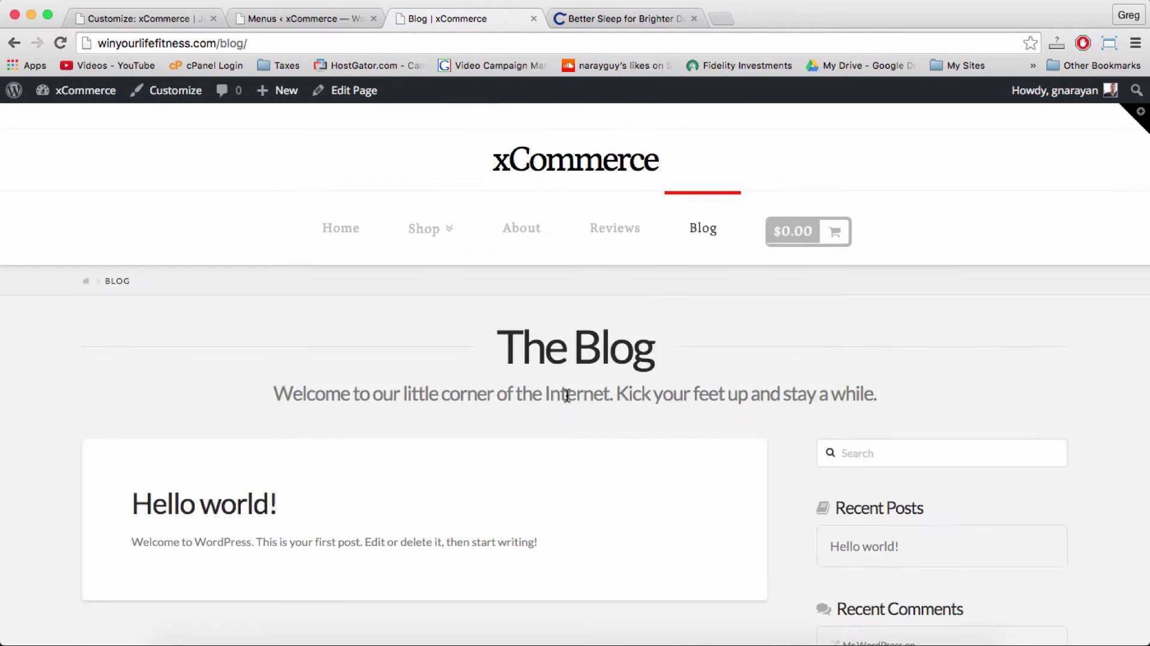
scroll(566, 394, down, 1)
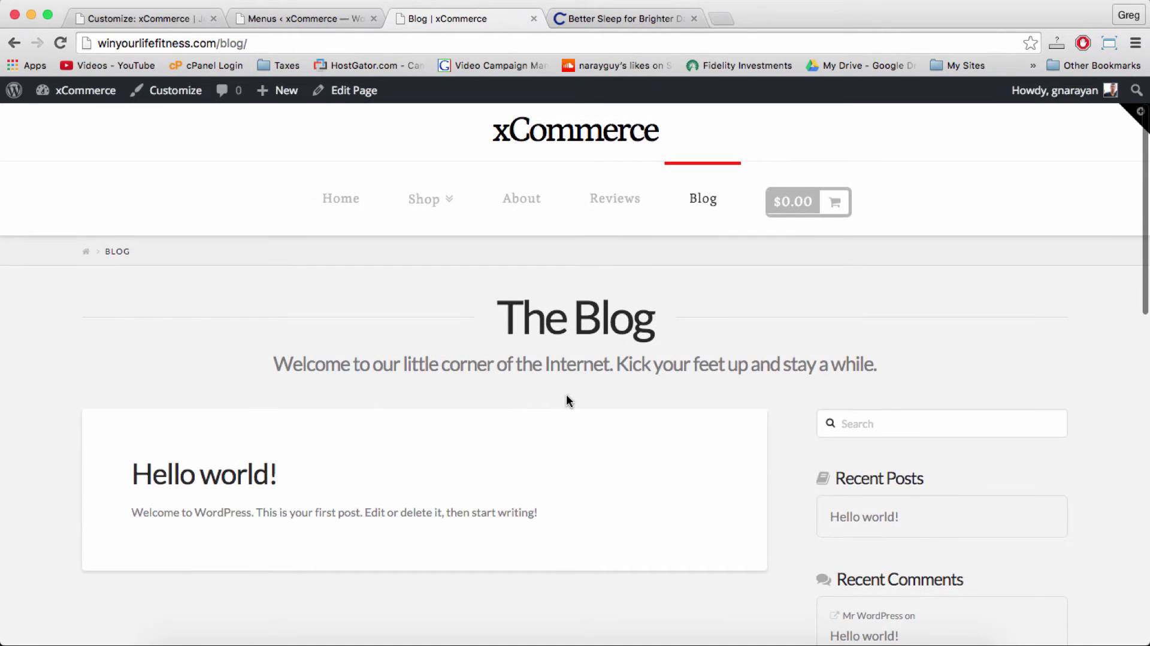
mouse_move(291, 95)
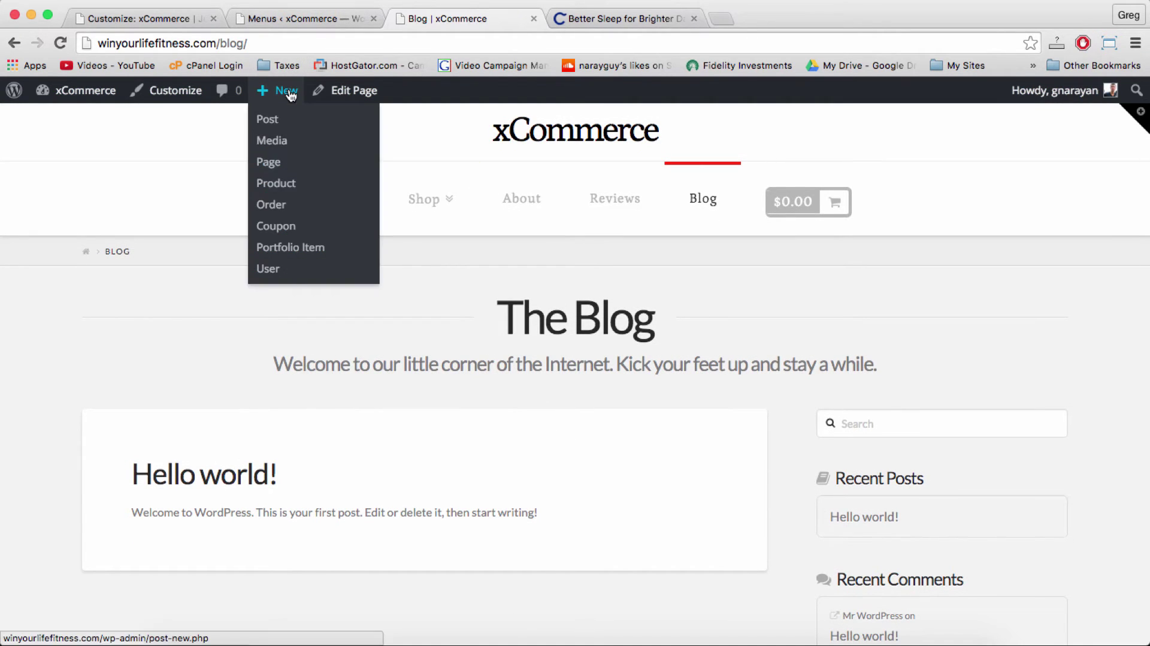
Step: Start a new post and set the better-tv photo as its featured image
click(291, 127)
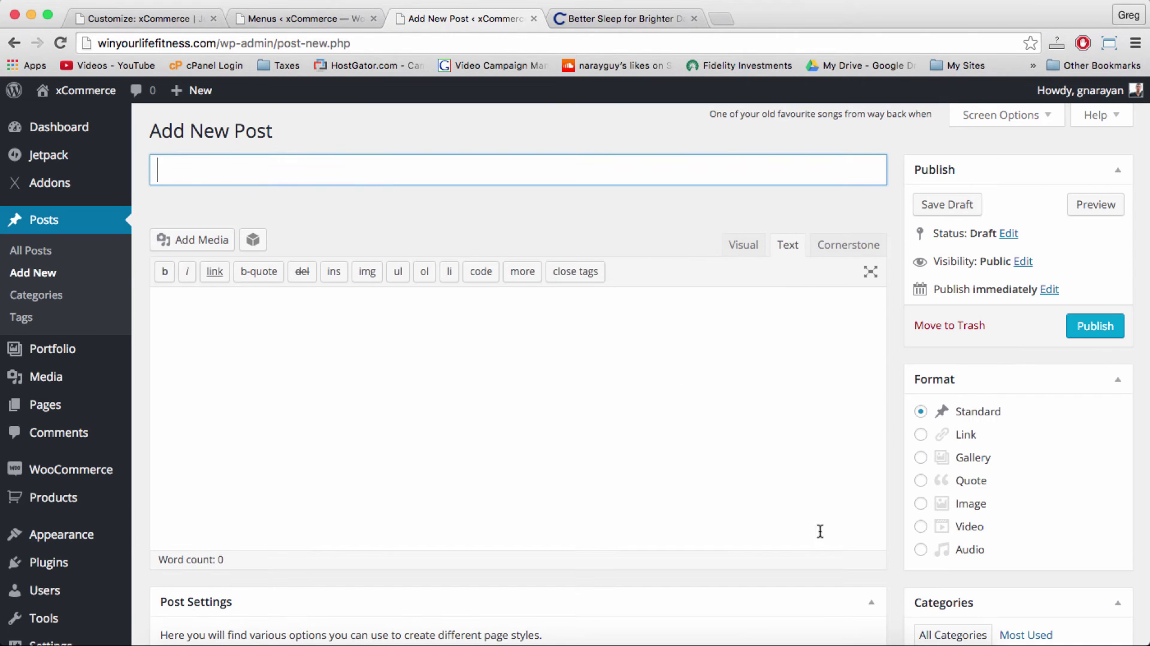
scroll(986, 505, down, 7)
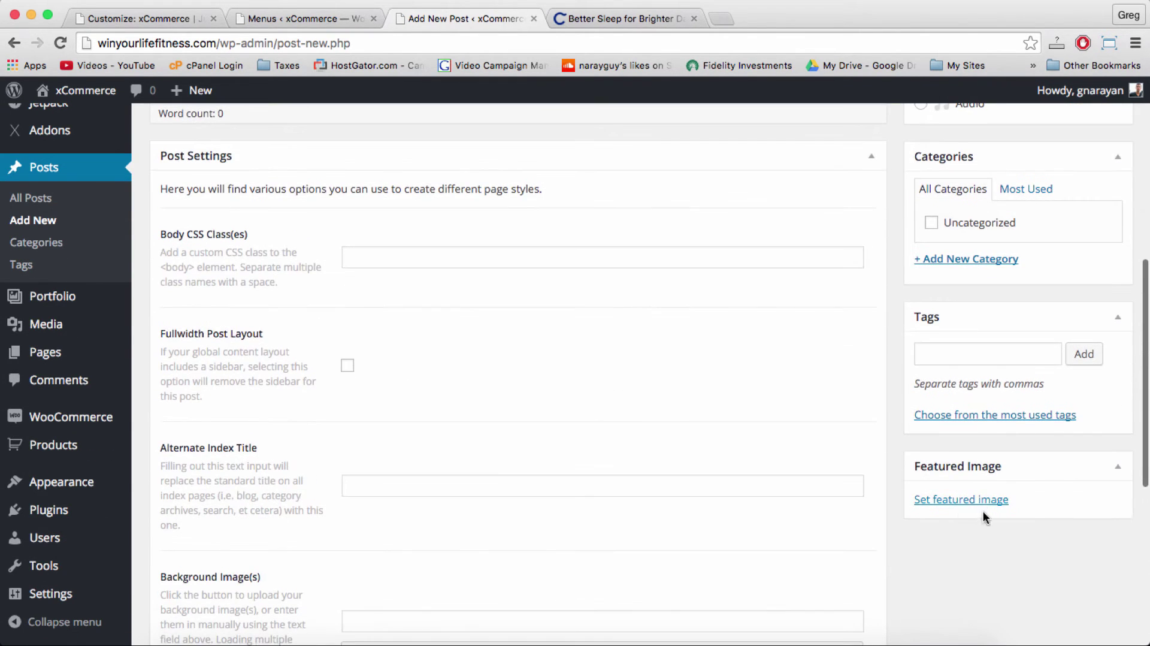
click(943, 502)
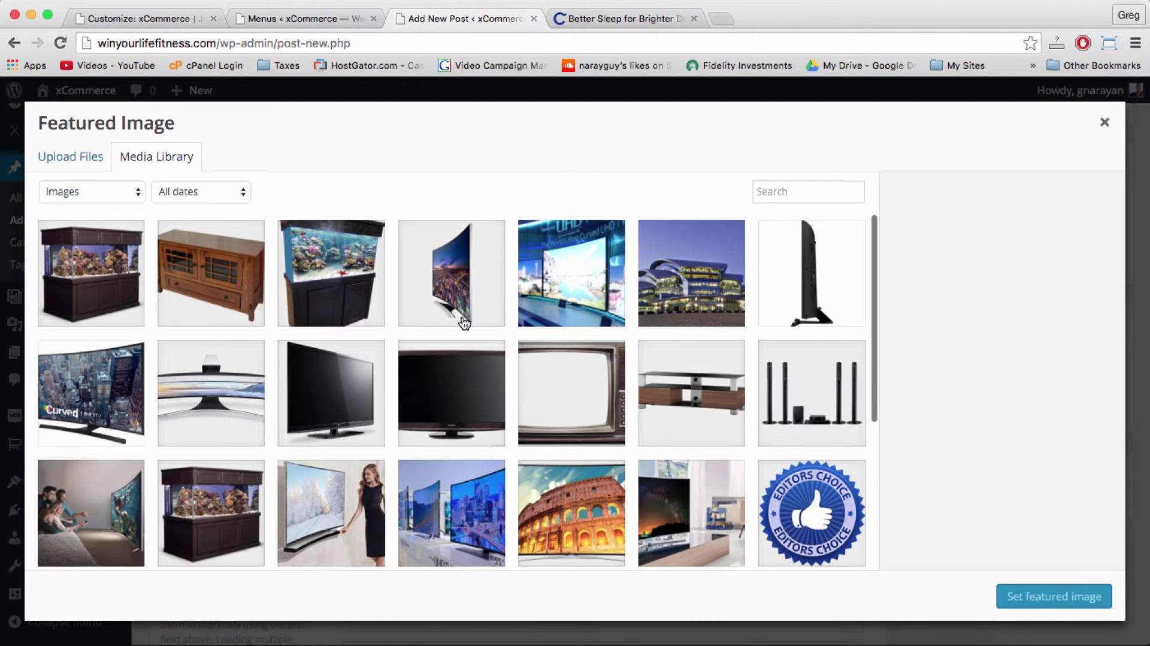
scroll(462, 321, down, 5)
scroll(340, 349, up, 2)
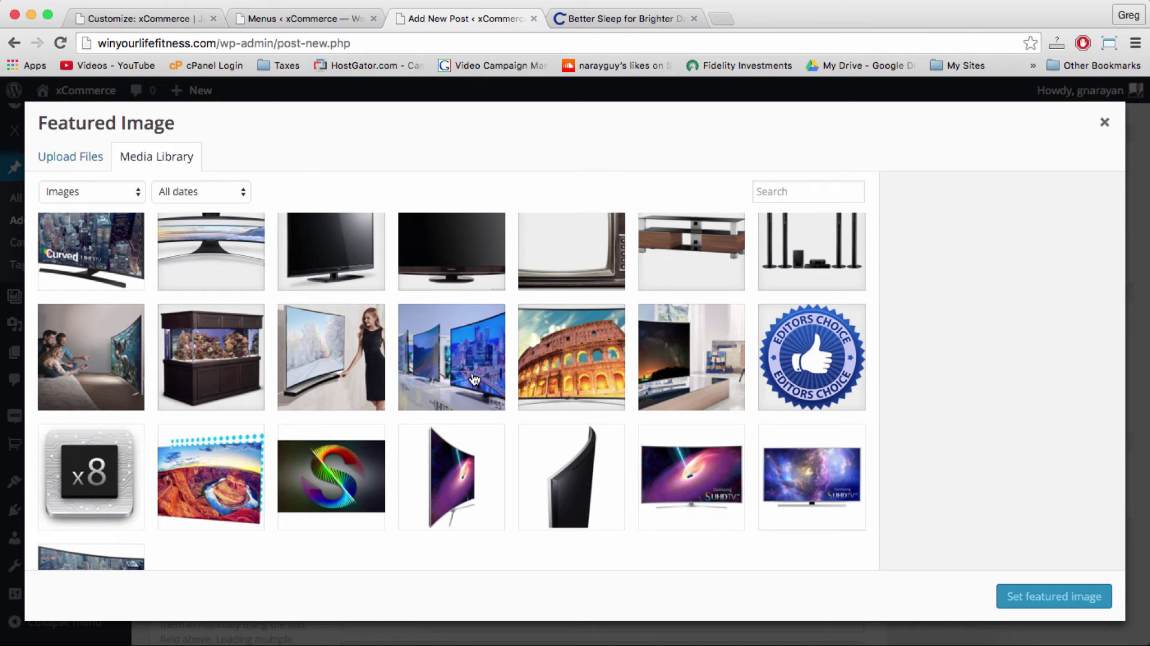
click(665, 351)
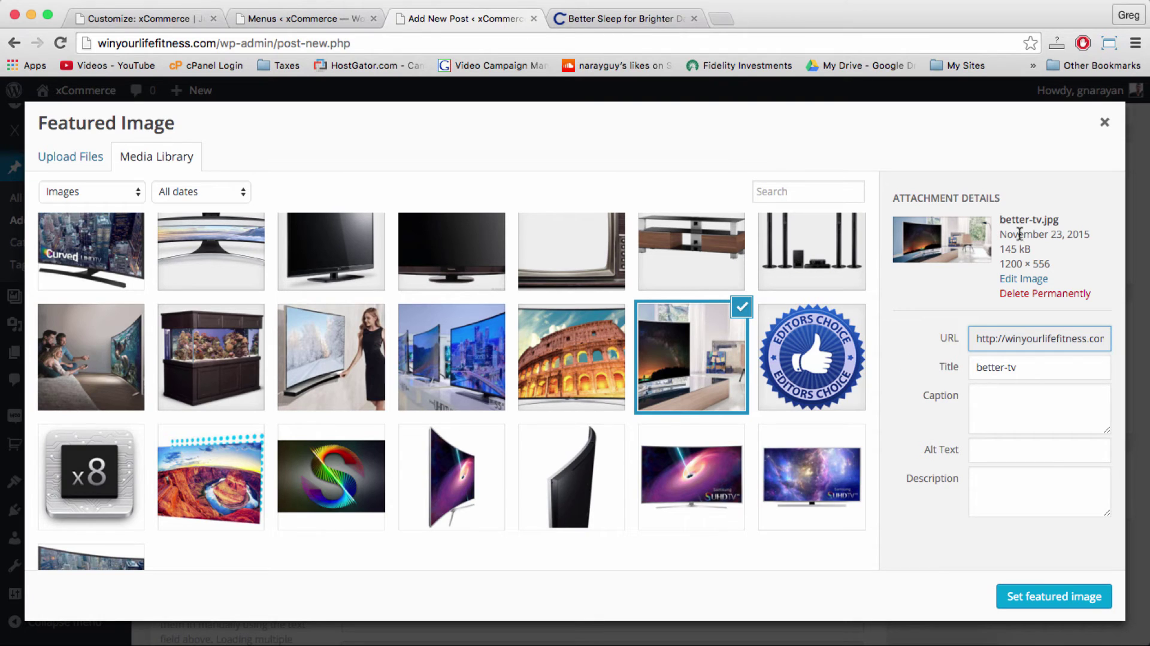
click(1035, 597)
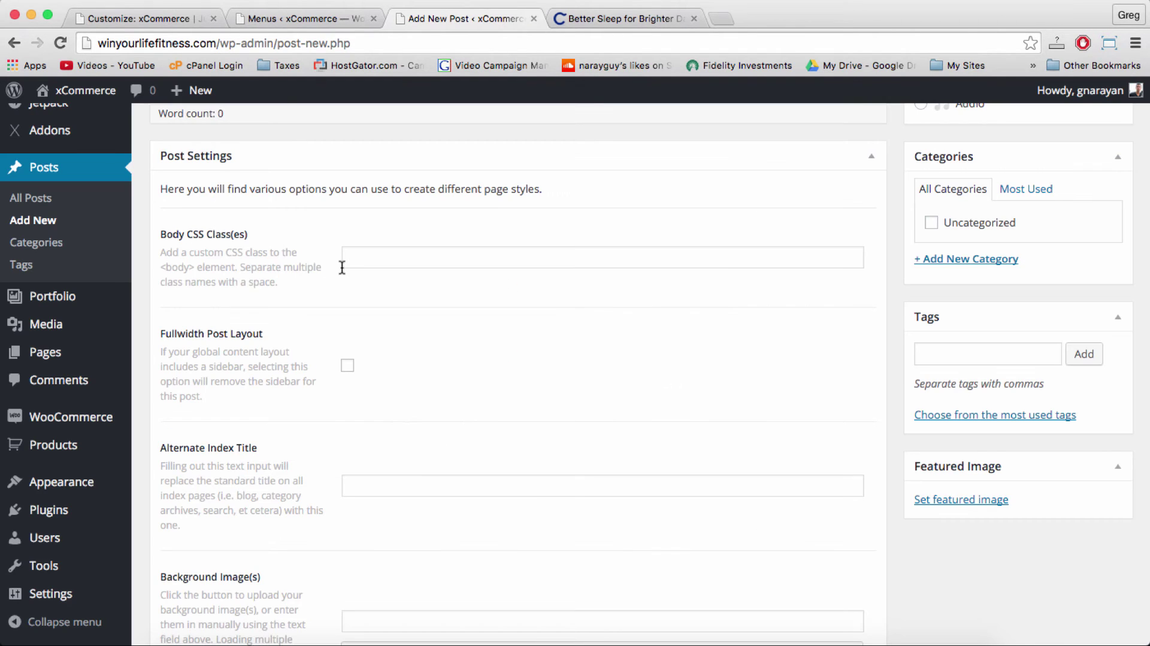
scroll(532, 398, up, 8)
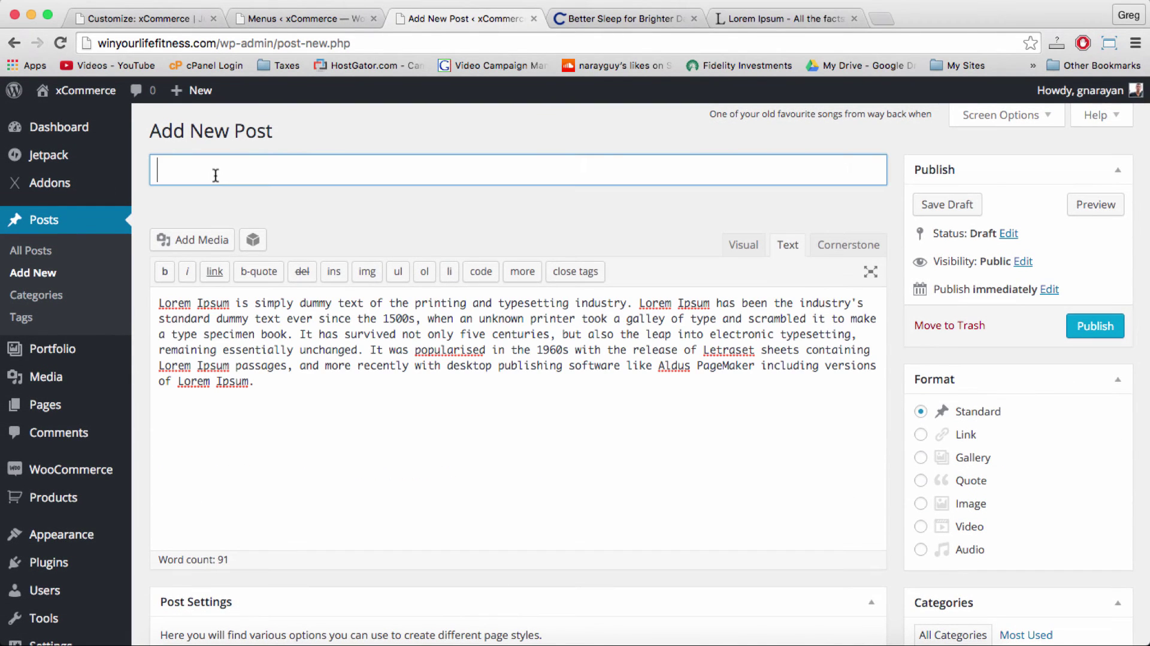
Step: Type 'Amazing Products: That's Our Thin' into the post title field above the Lorem Ipsum body
text(Amazing Products: That's)
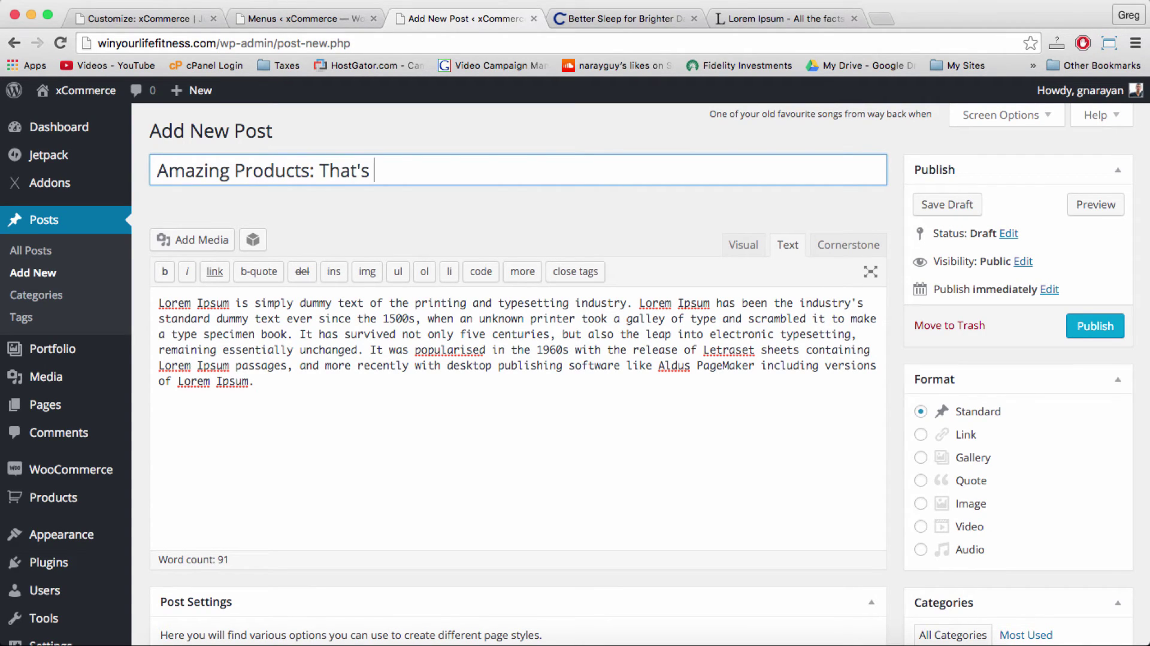
text( Our Thing)
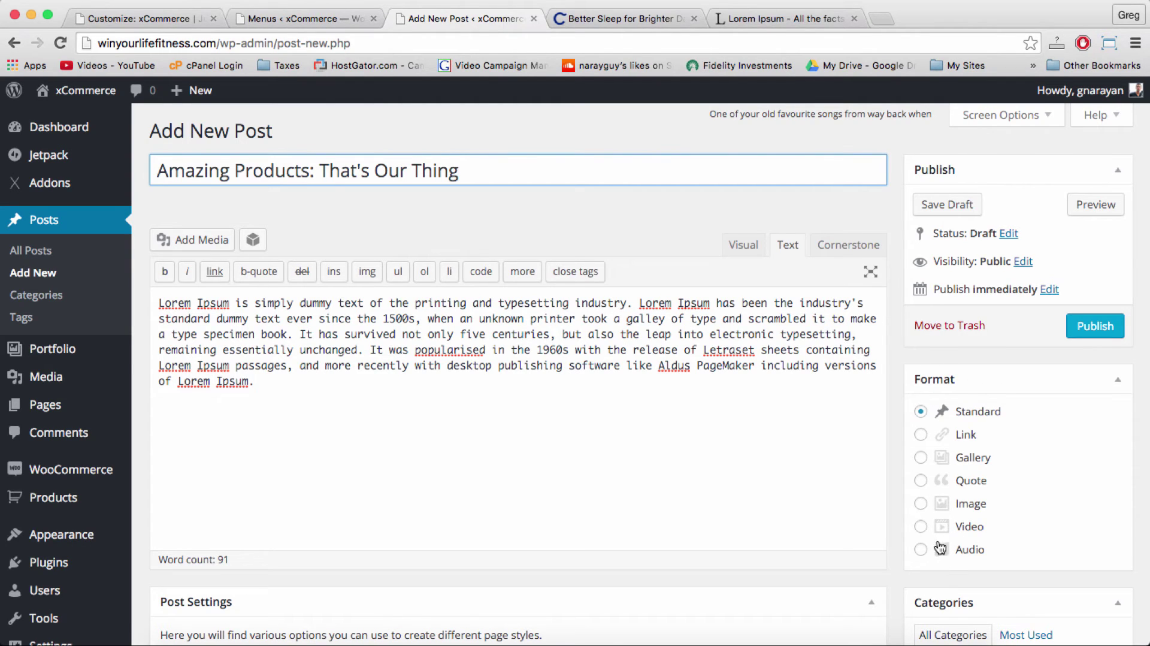
Step: Publish the Amazing Products post and scroll through it on the live site
click(1100, 324)
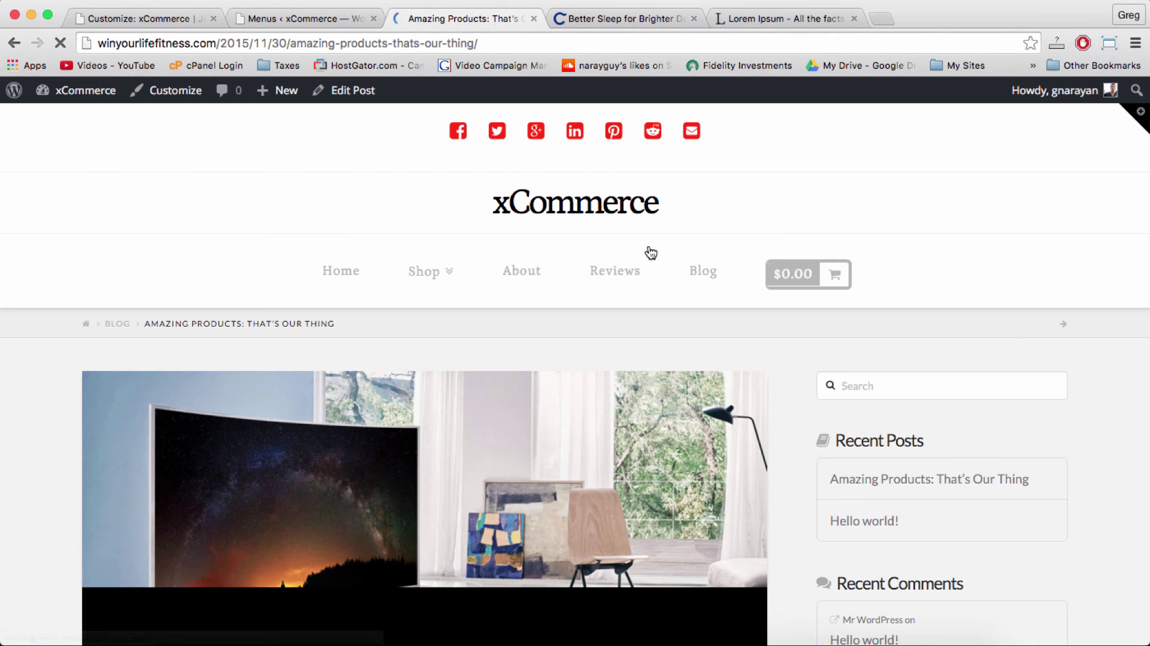
scroll(780, 345, down, 5)
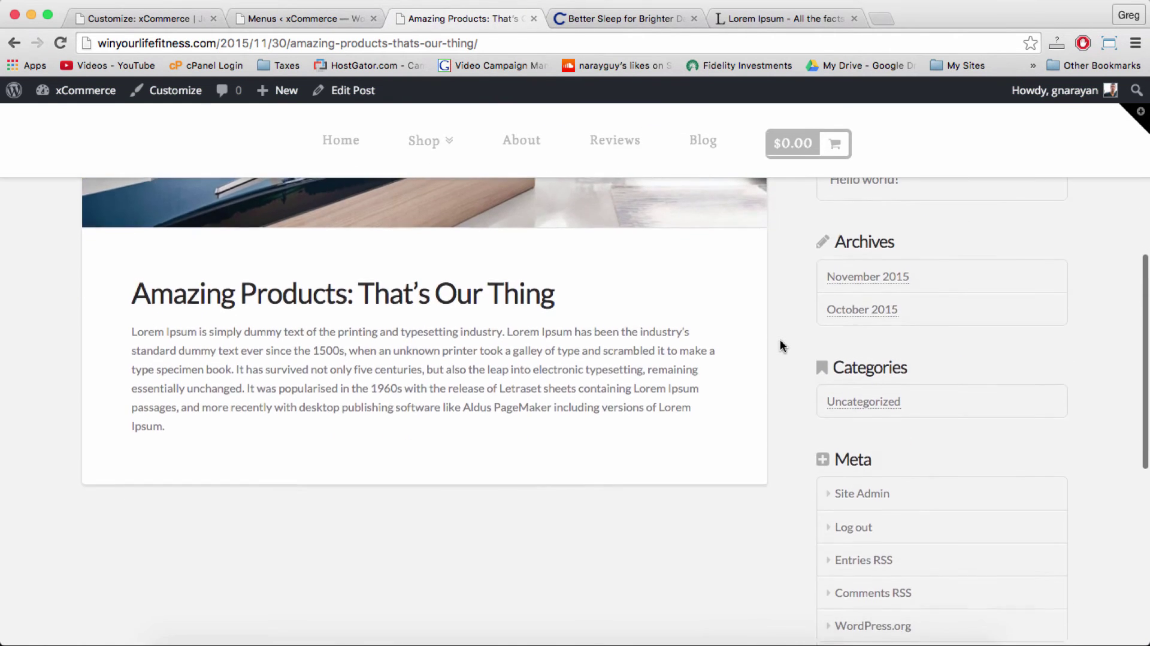
scroll(780, 339, up, 10)
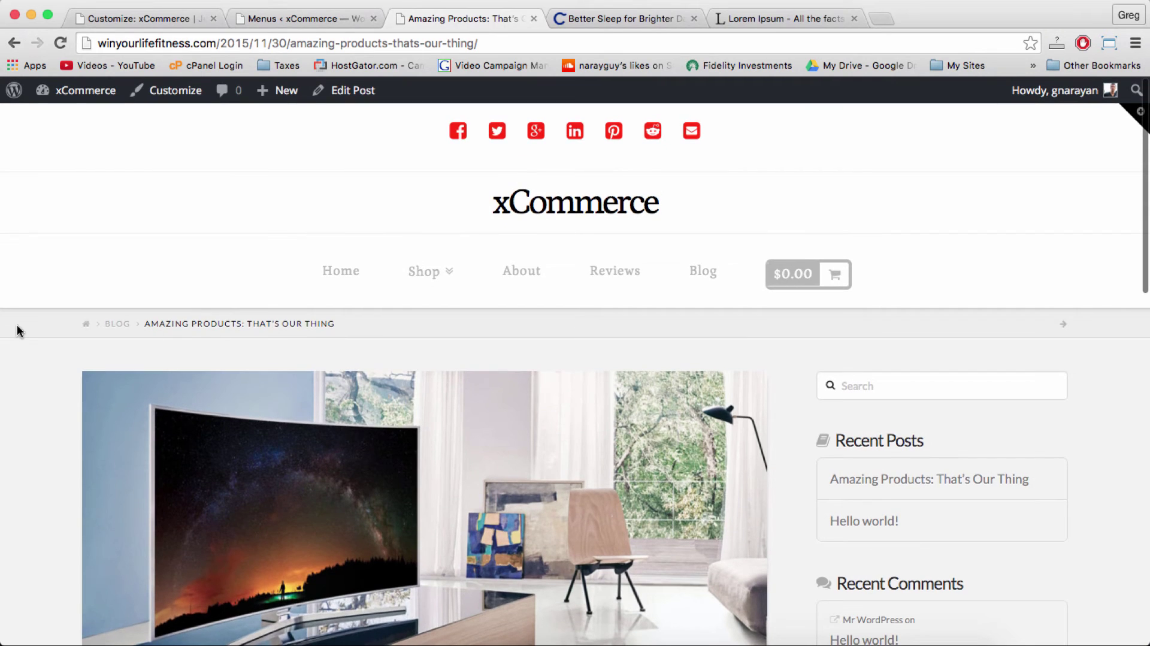
scroll(17, 329, down, 8)
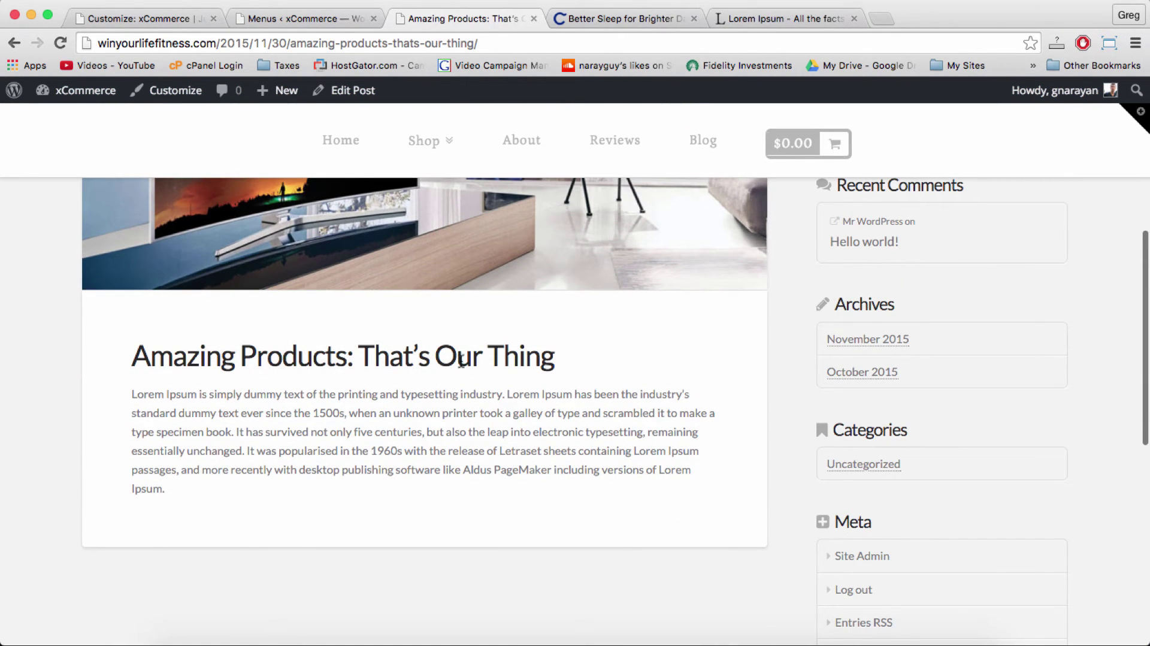
scroll(161, 455, up, 5)
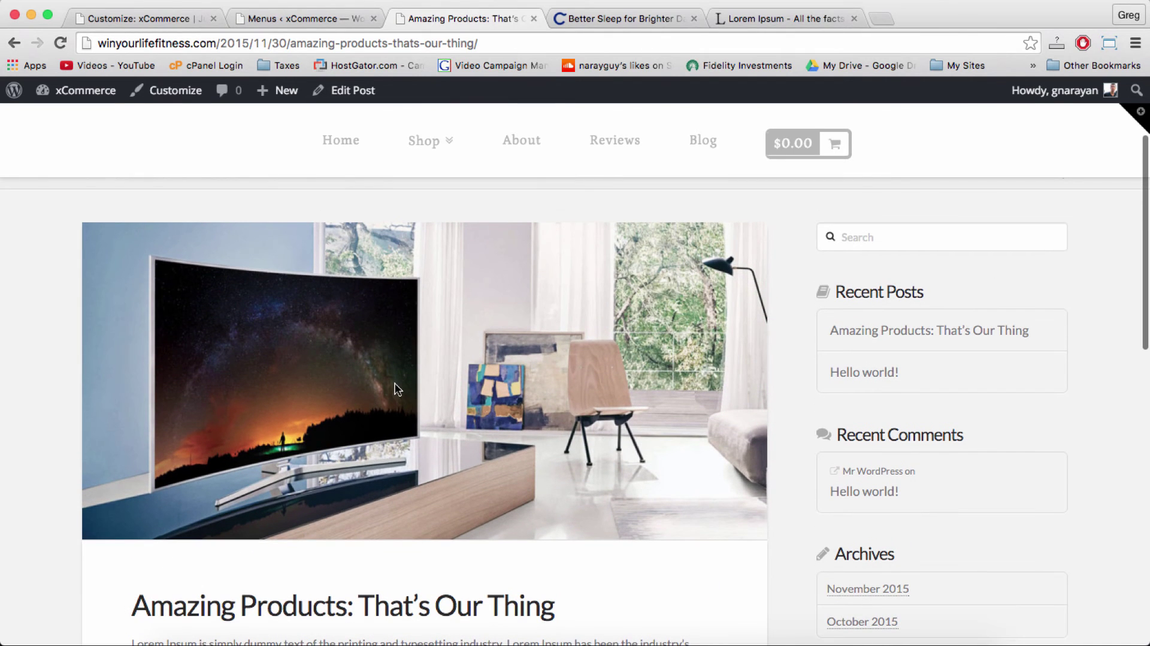
right_click(394, 379)
click(544, 212)
scroll(667, 268, up, 3)
Step: Set the samsung-library photo as the new post's featured image
mouse_move(285, 94)
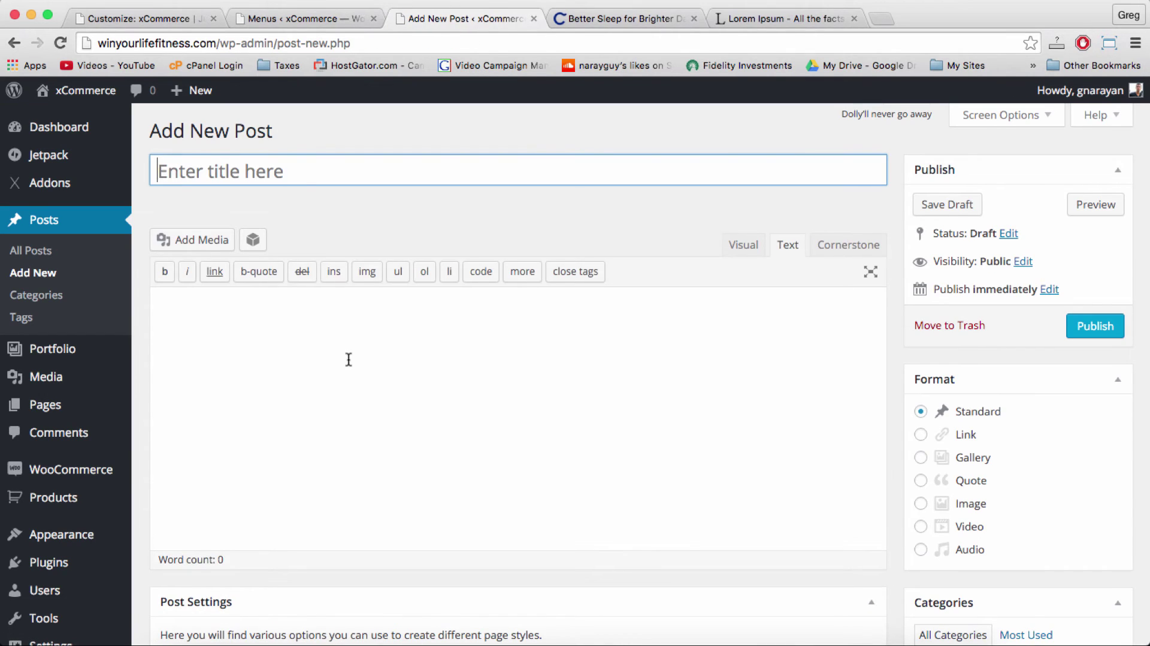
click(346, 359)
scroll(888, 414, down, 2)
scroll(923, 407, down, 5)
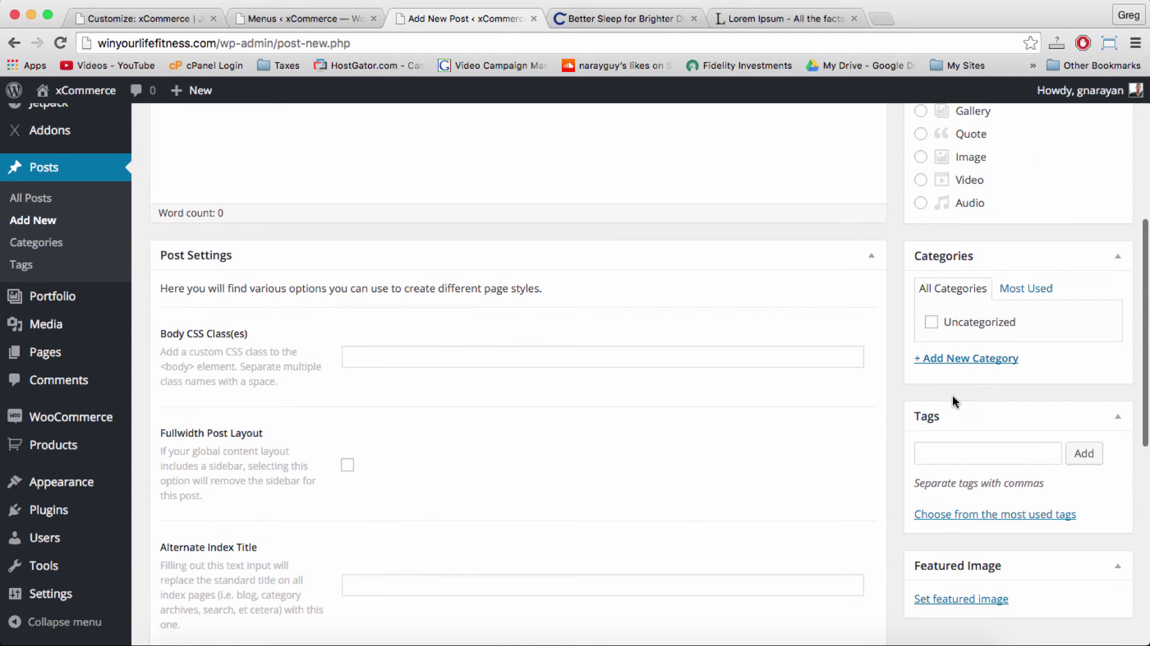
click(965, 601)
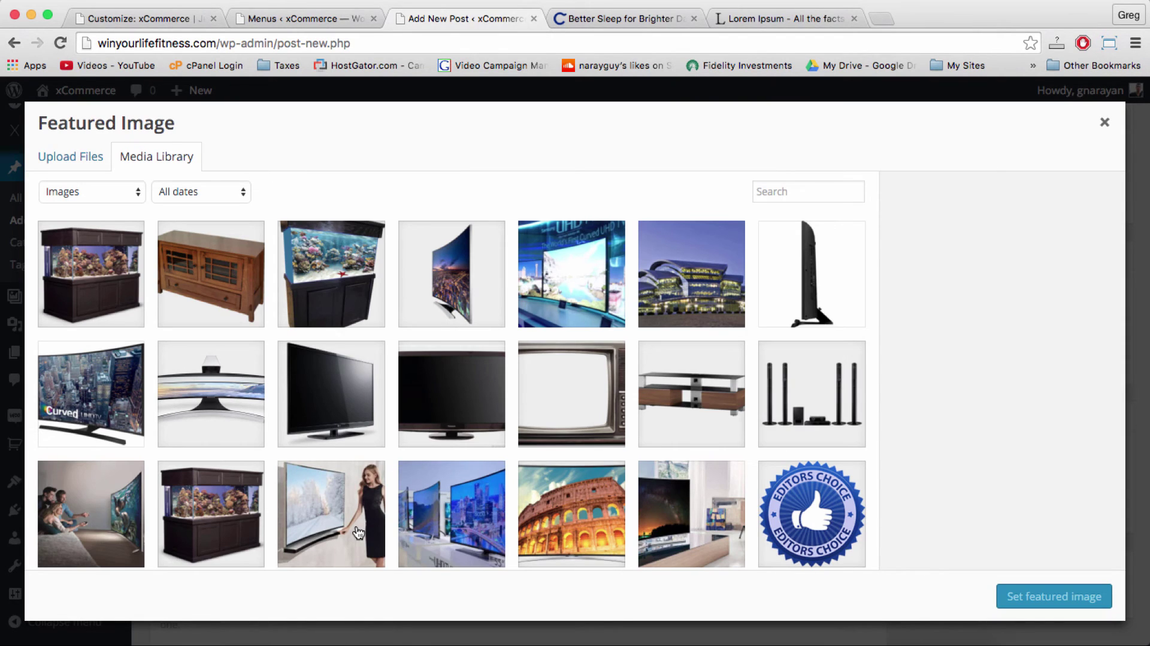
click(359, 533)
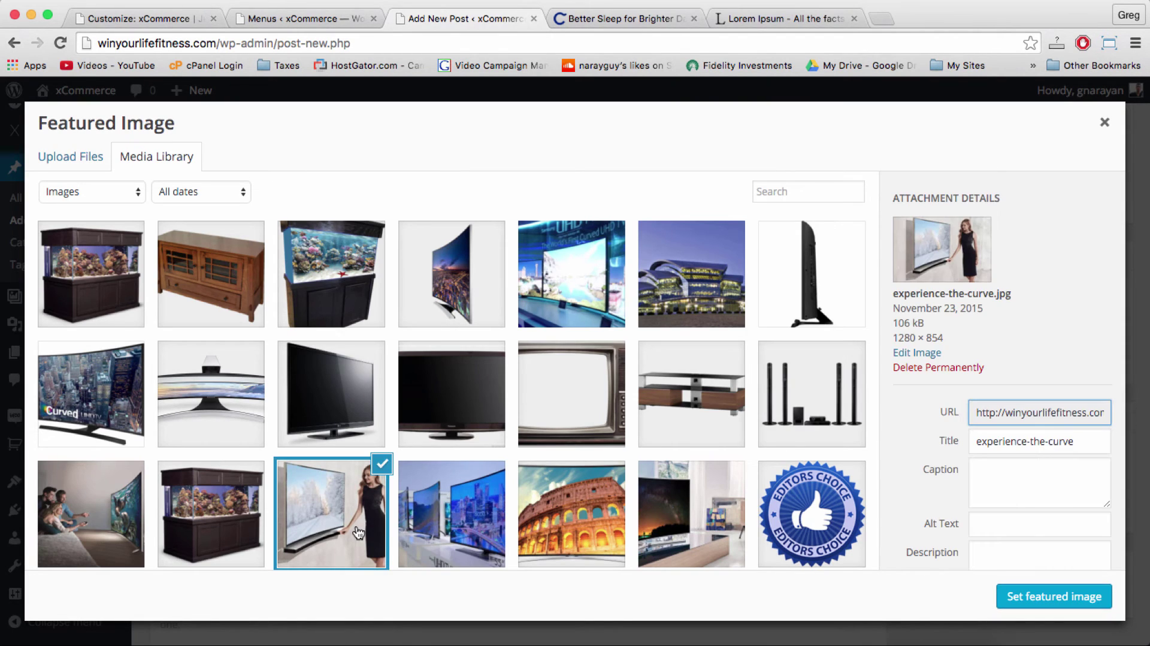
scroll(960, 507, down, 2)
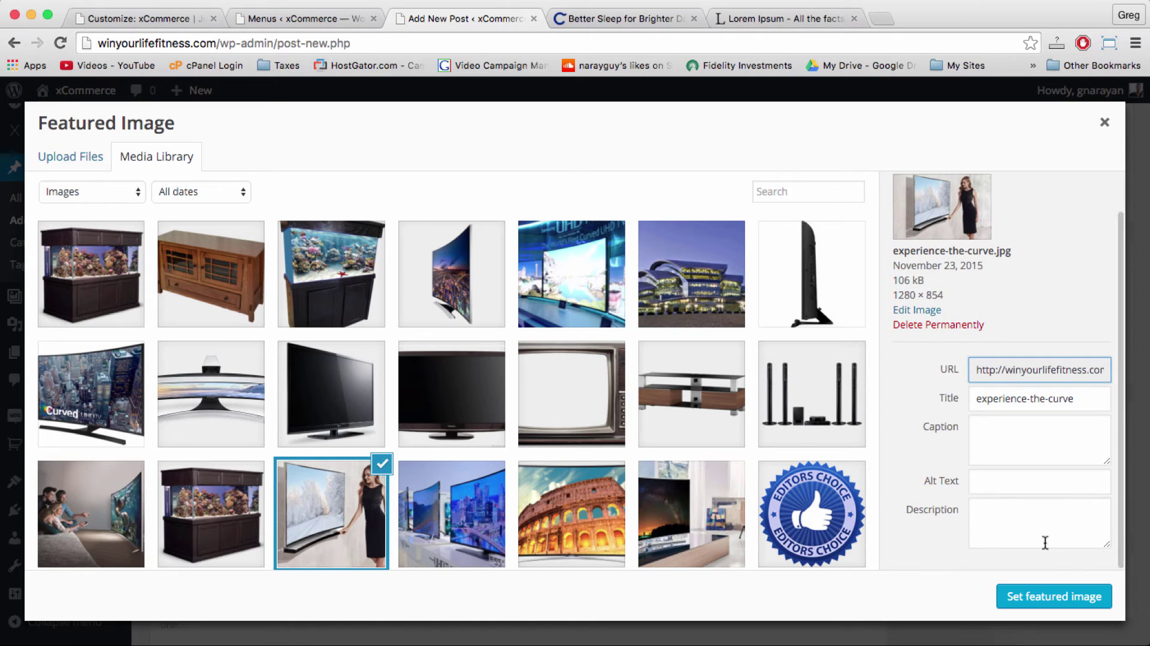
click(697, 284)
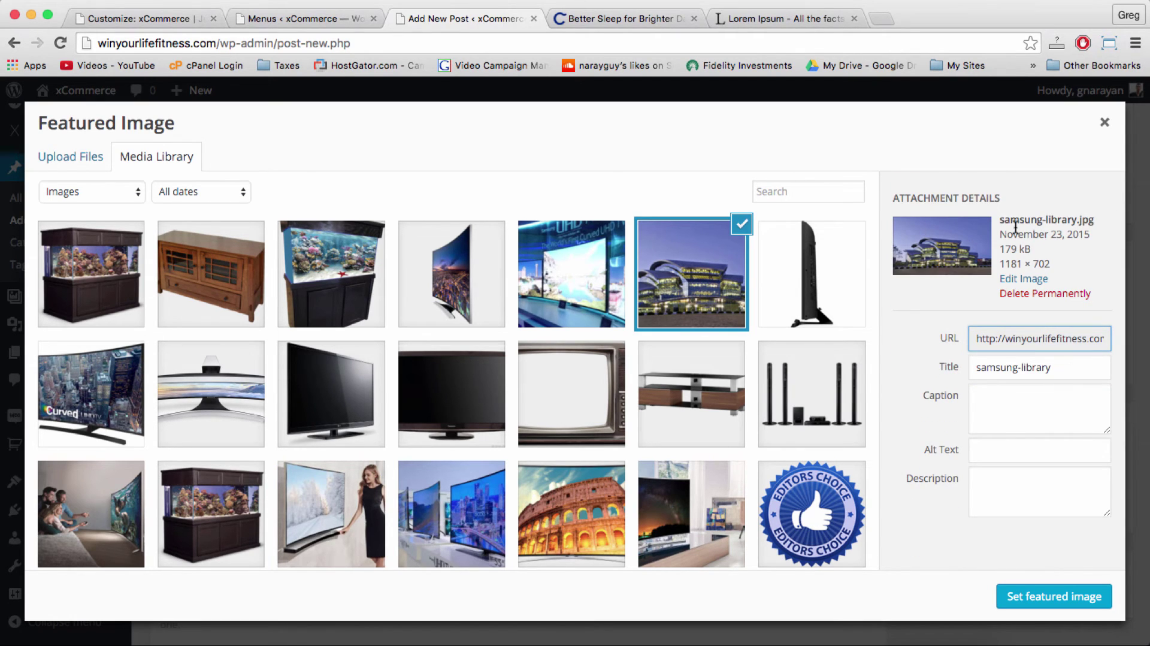
click(1025, 595)
Step: Paste the Lorem Ipsum body, switch the format to Image, and publish Come Visit Us Soon
scroll(456, 385, up, 4)
scroll(454, 385, up, 2)
text(Lorem Ipsum is simply dummy text of the printing and typesetting industry. Lorem Ipsum has been the industry's standard dummy text ever since the 1500s, when an unknown printer took a galley of type and scrambled it to make a type specimen book. It has survived not only five centuries, but also the leap into electronic typesetting, remaining essentially unchanged. It was popularised in the 1960s with the release of Letraset sheets containing Lorem Ipsum passages, and more recently with desktop publishing software like Aldus PageMaker including versions of Lorem Ipsum.)
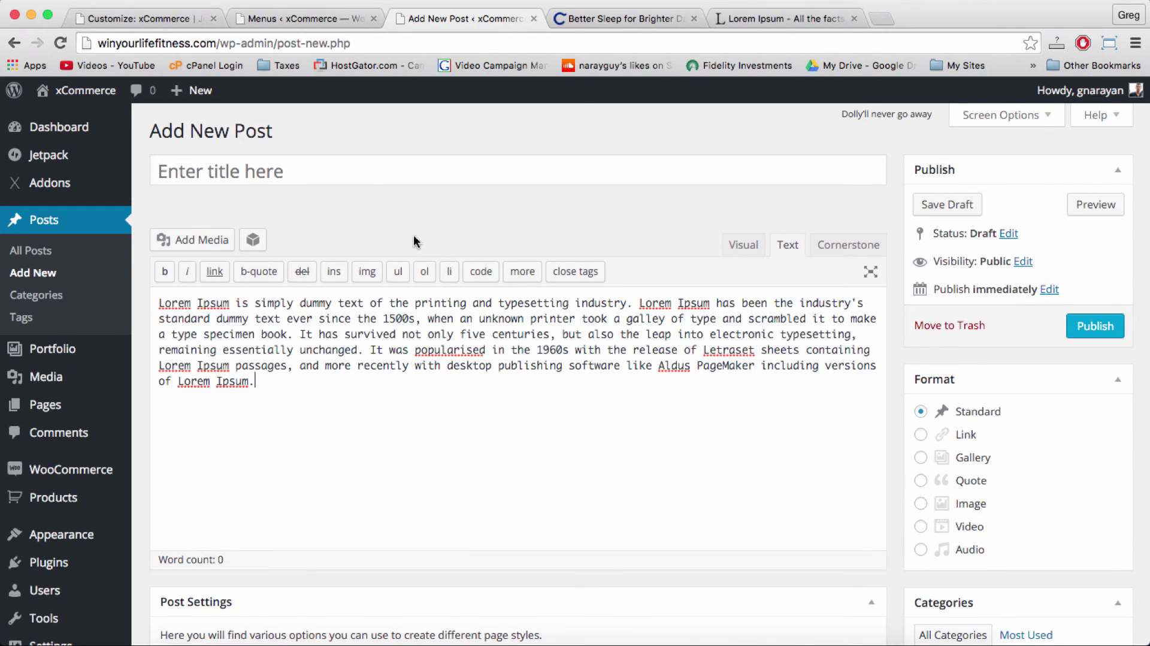
click(297, 160)
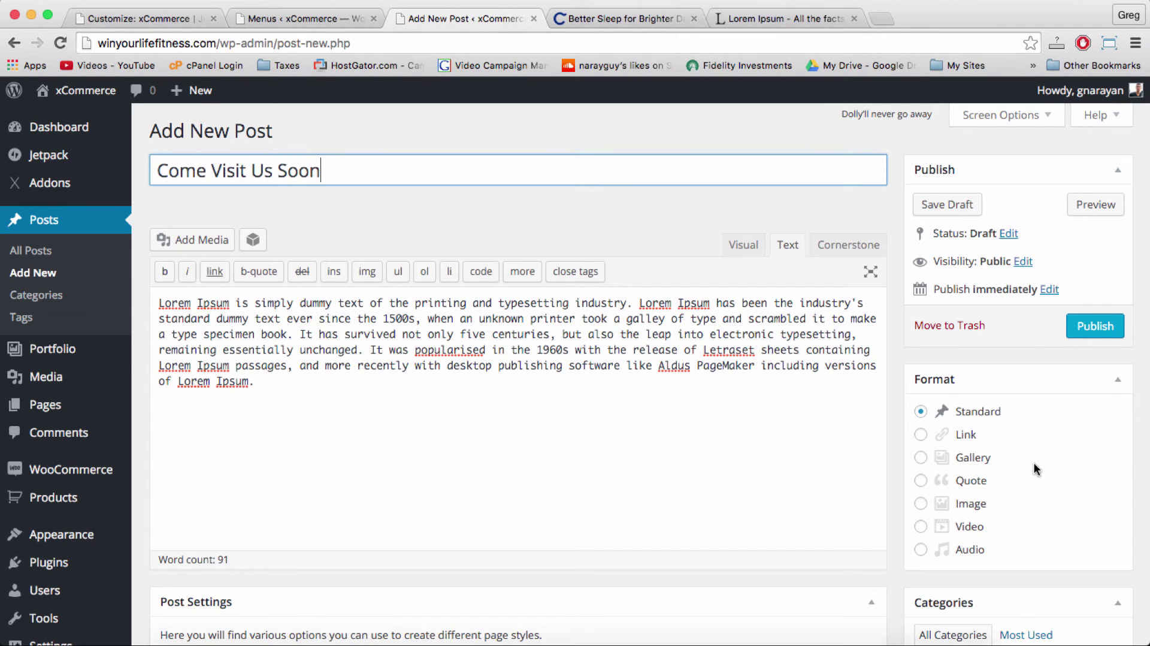
scroll(1037, 469, down, 1)
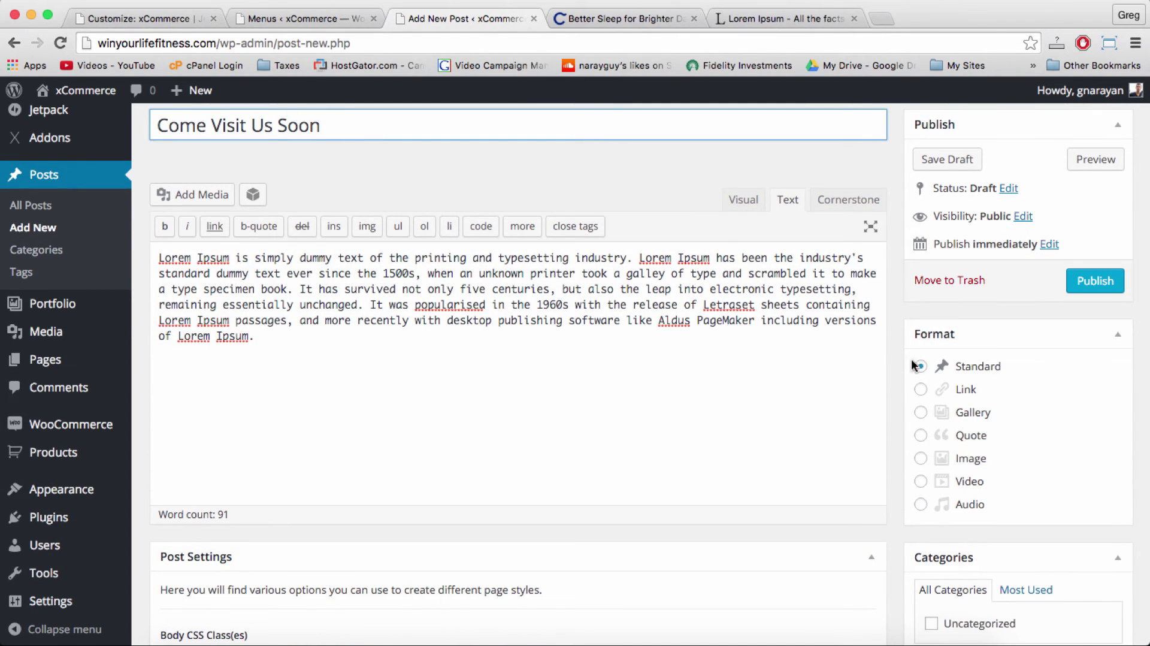
click(920, 458)
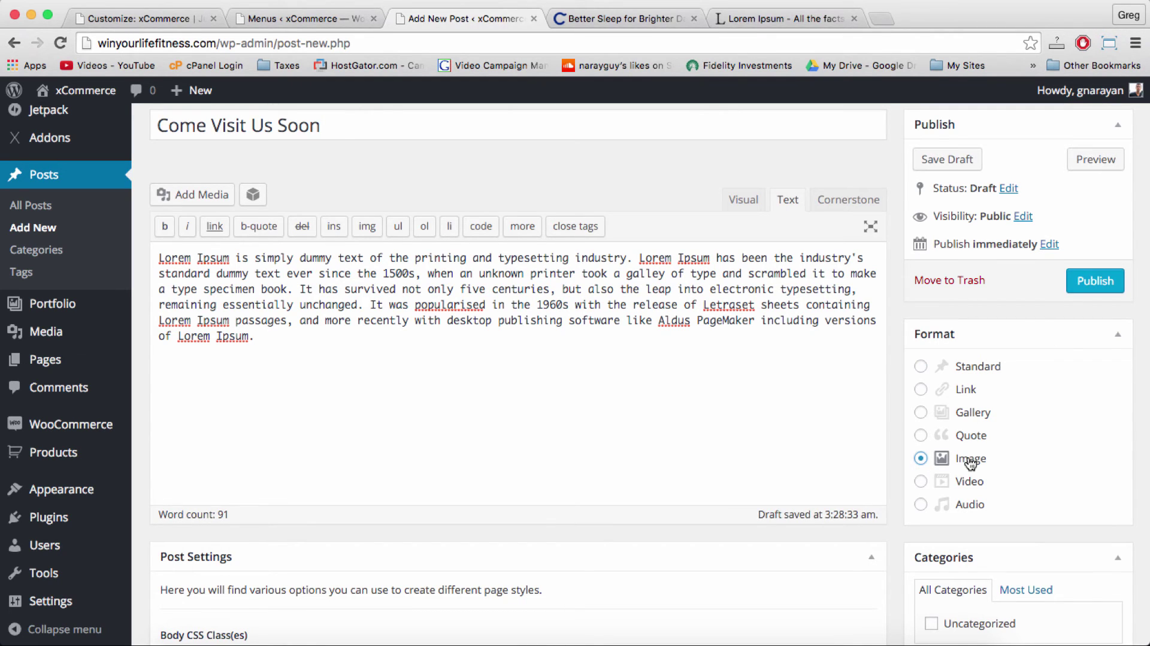
click(1096, 281)
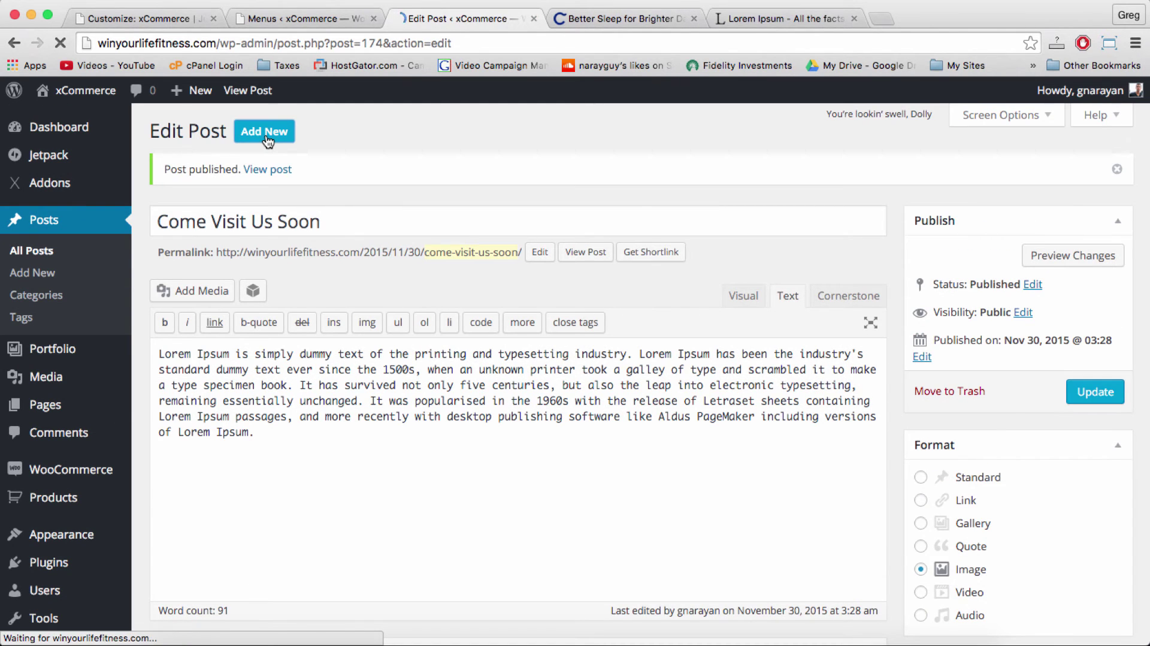
Step: Start a new post and set the woman-with-curved-TV image as its featured image
click(268, 136)
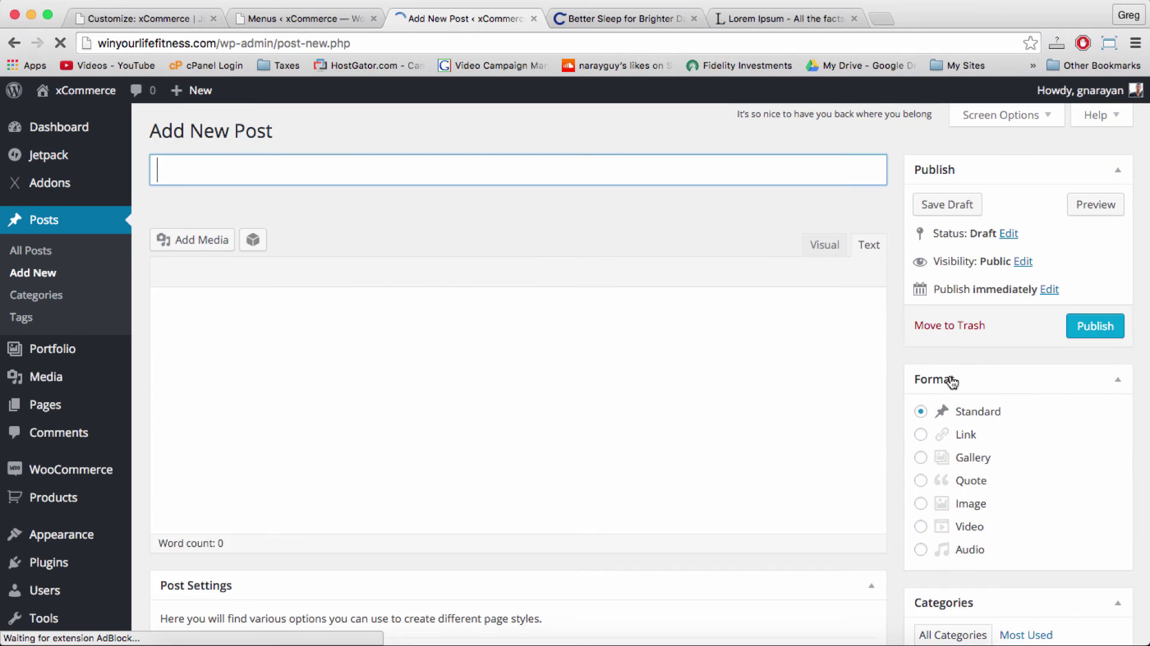
scroll(943, 391, down, 10)
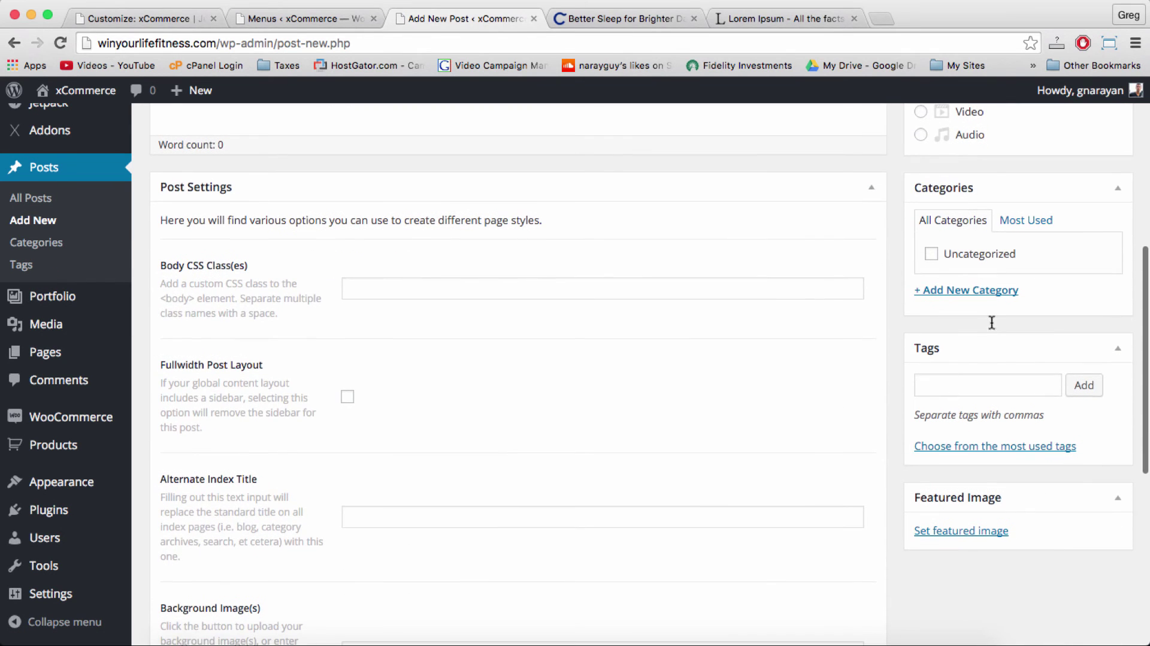
click(965, 531)
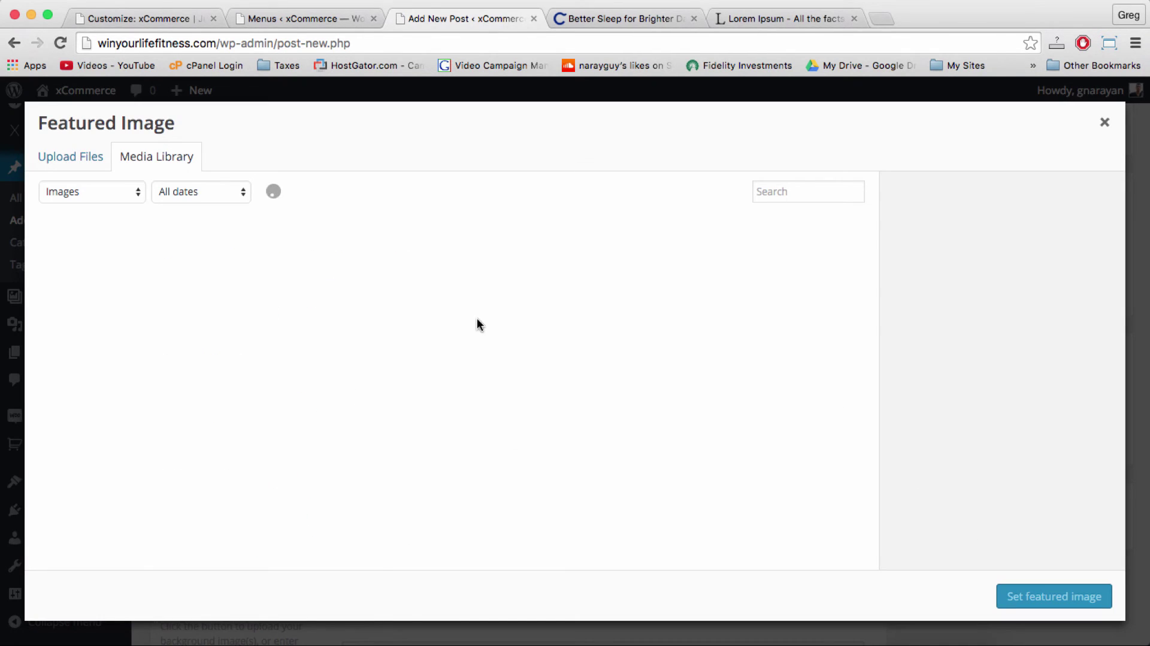
scroll(233, 288, down, 5)
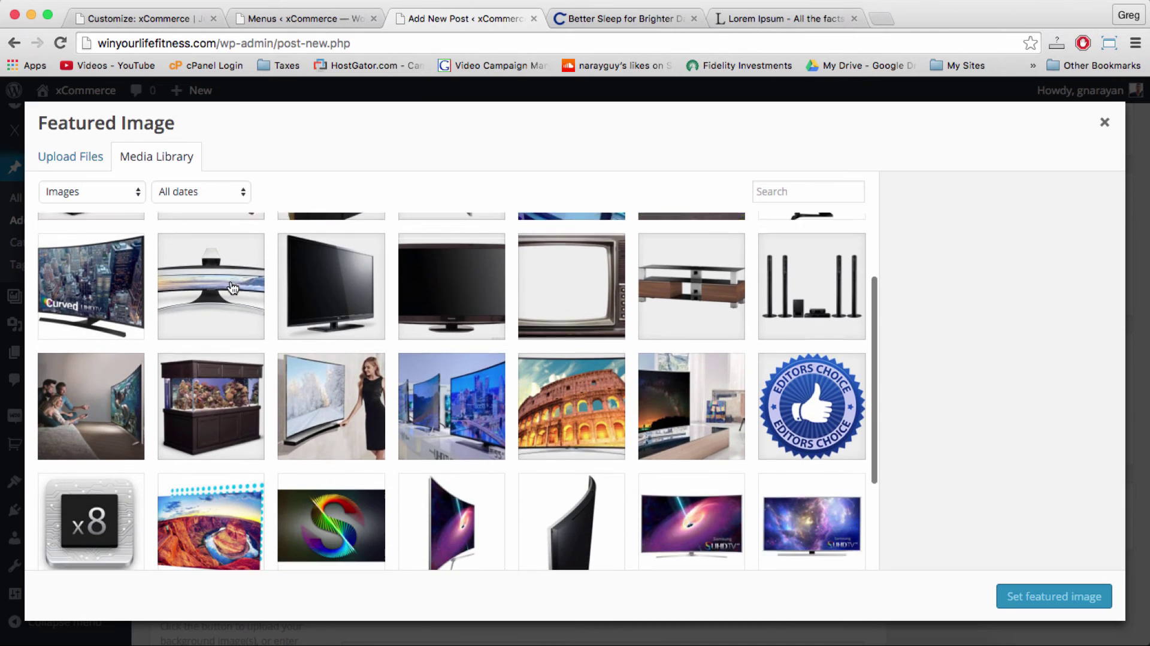
scroll(397, 423, up, 5)
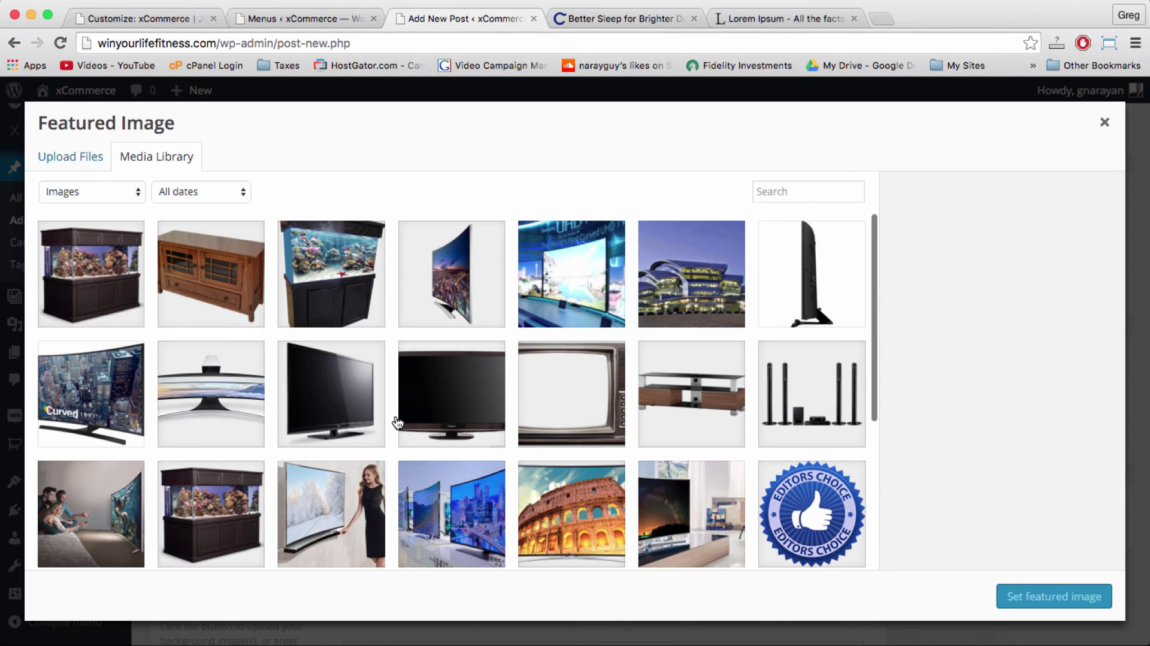
scroll(397, 422, down, 2)
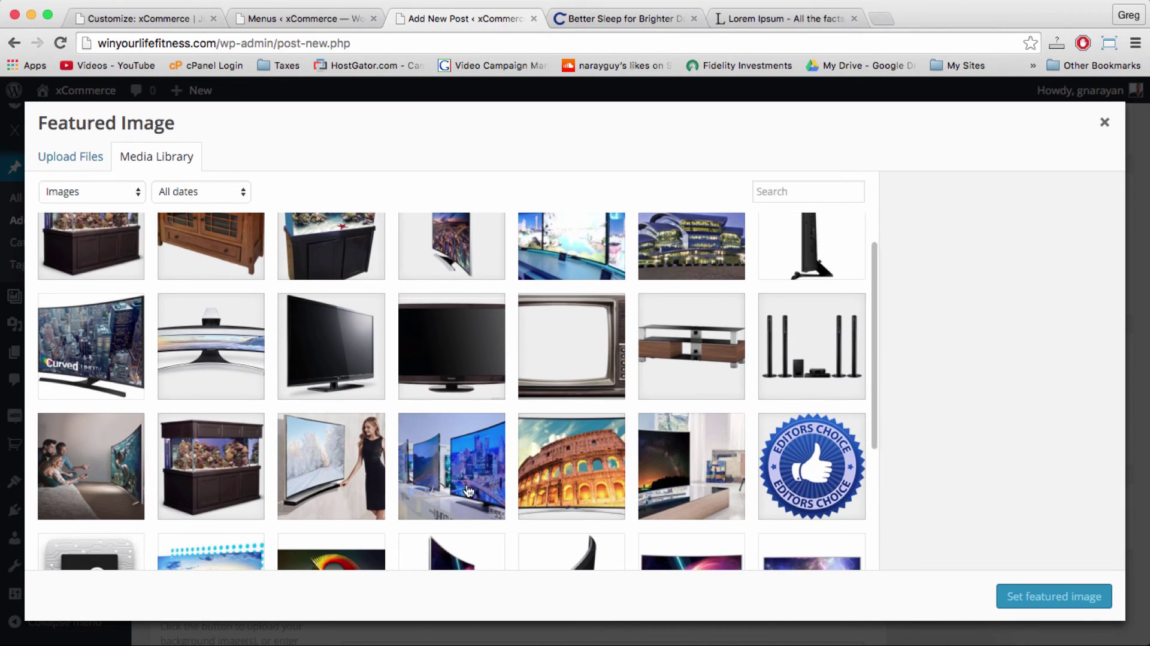
click(336, 478)
scroll(970, 484, down, 3)
click(1058, 596)
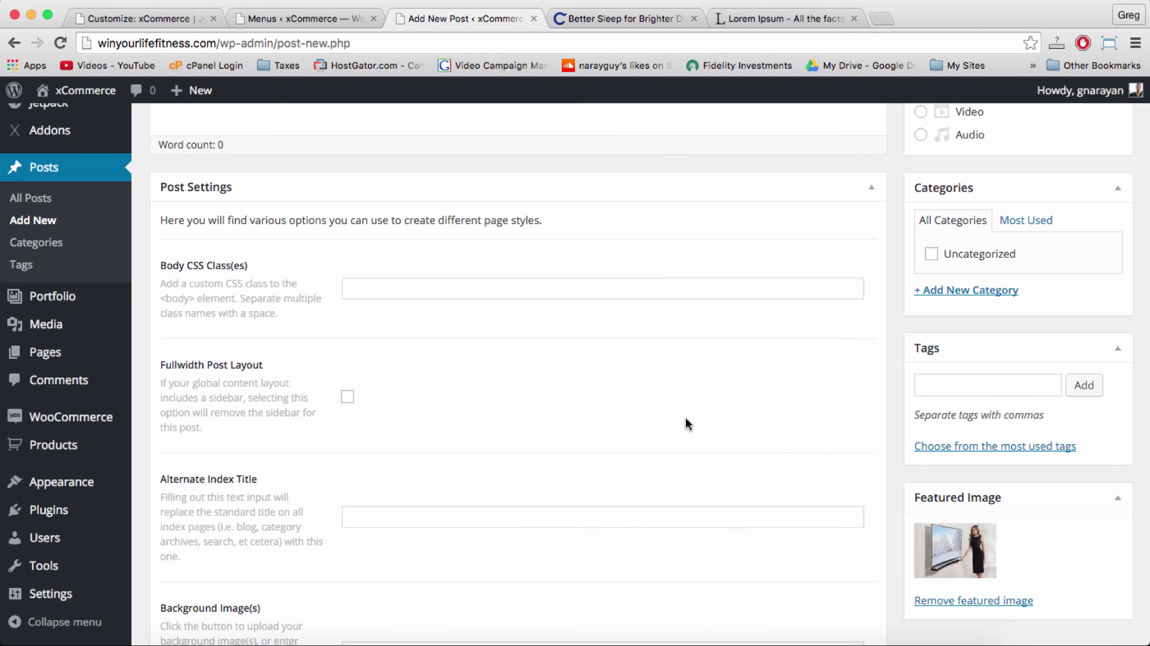
Step: Paste the Lorem Ipsum body, title it Experience The Curve, and publish the post
scroll(857, 495, up, 10)
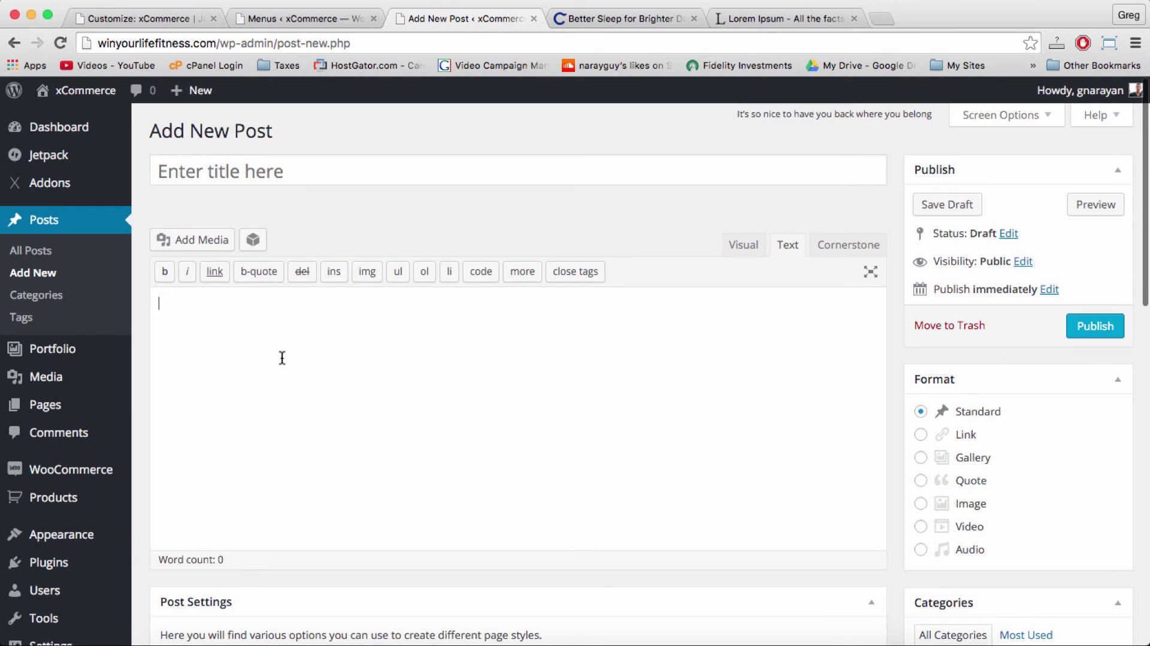
text(Lorem Ipsum is simply dummy text of the printing and typesetting industry. Lorem Ipsum has been the industry's standard dummy text ever since the 1500s, when an unknown printer took a galley of type and scrambled it to make a type specimen book. It has survived not only five centuries, but also the leap into electronic typesetting, remaining essentially unchanged. It was popularised in the 1960s with the release of Letraset sheets containing Lorem Ipsum passages, and more recently with desktop publishing software like Aldus PageMaker including versions of Lorem Ipsum.)
click(216, 178)
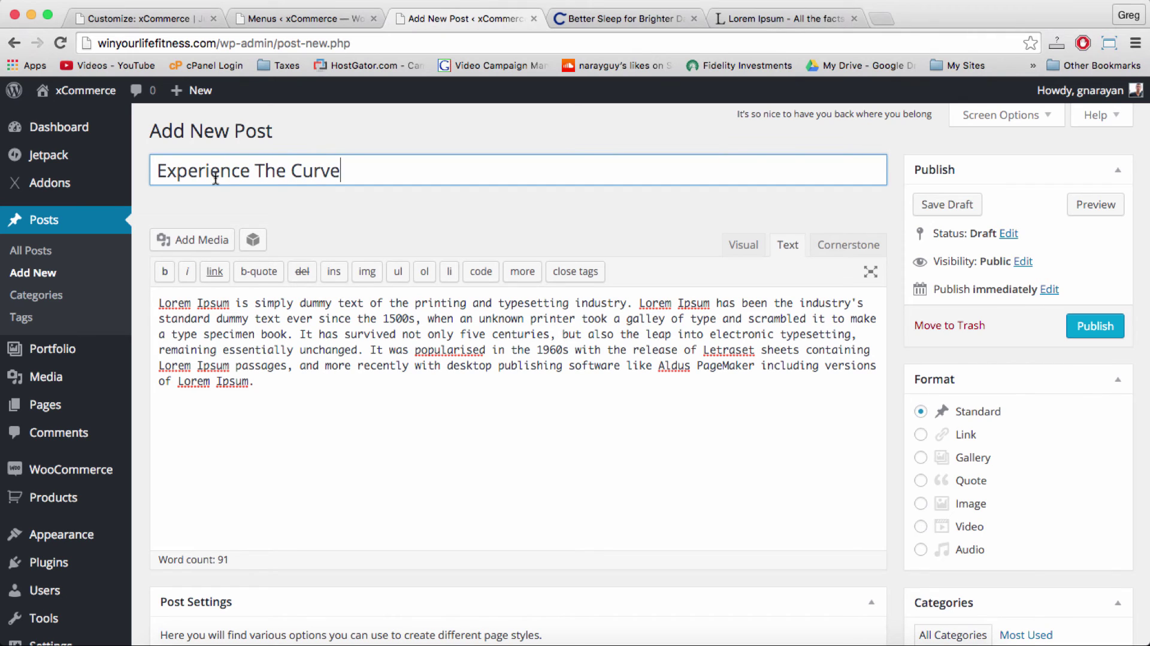
click(443, 399)
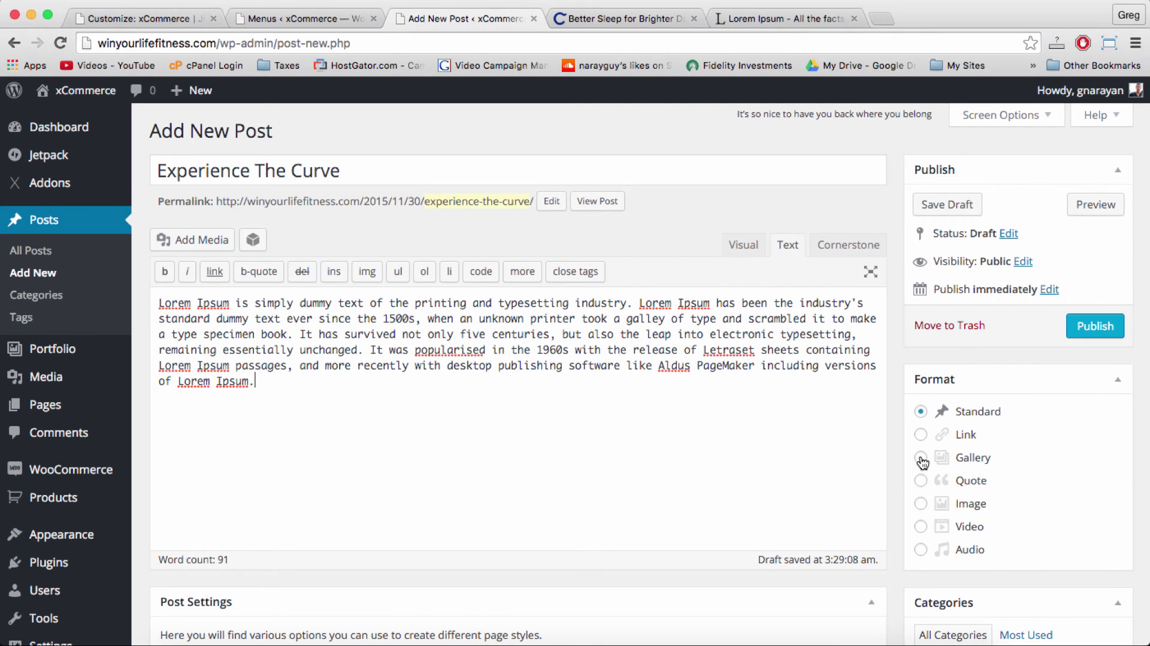
scroll(1027, 460, down, 10)
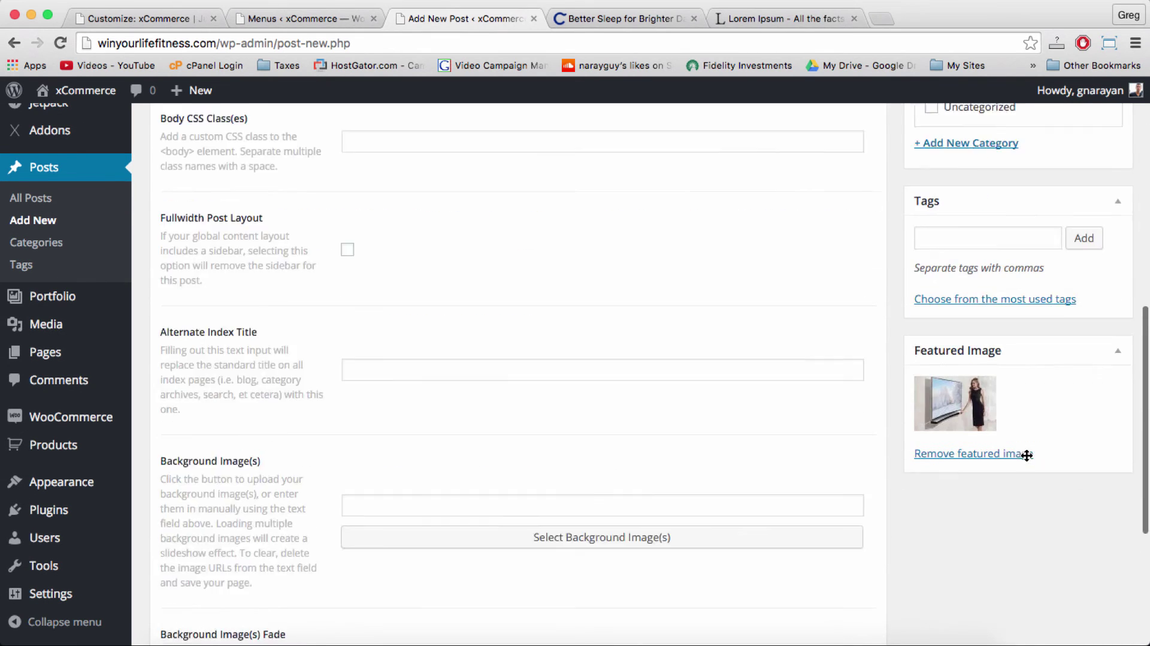
scroll(1025, 460, up, 10)
click(1094, 323)
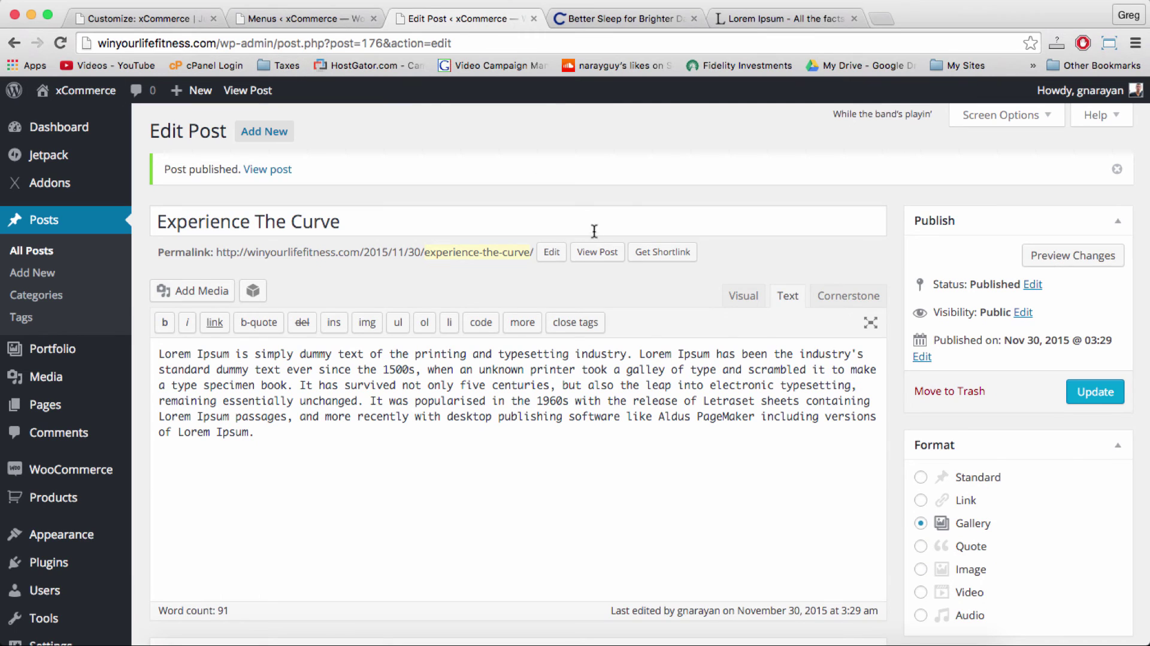
Step: Scroll the Blog page to review Experience The Curve, Come Visit Us Soon and Amazing Products
mouse_move(93, 103)
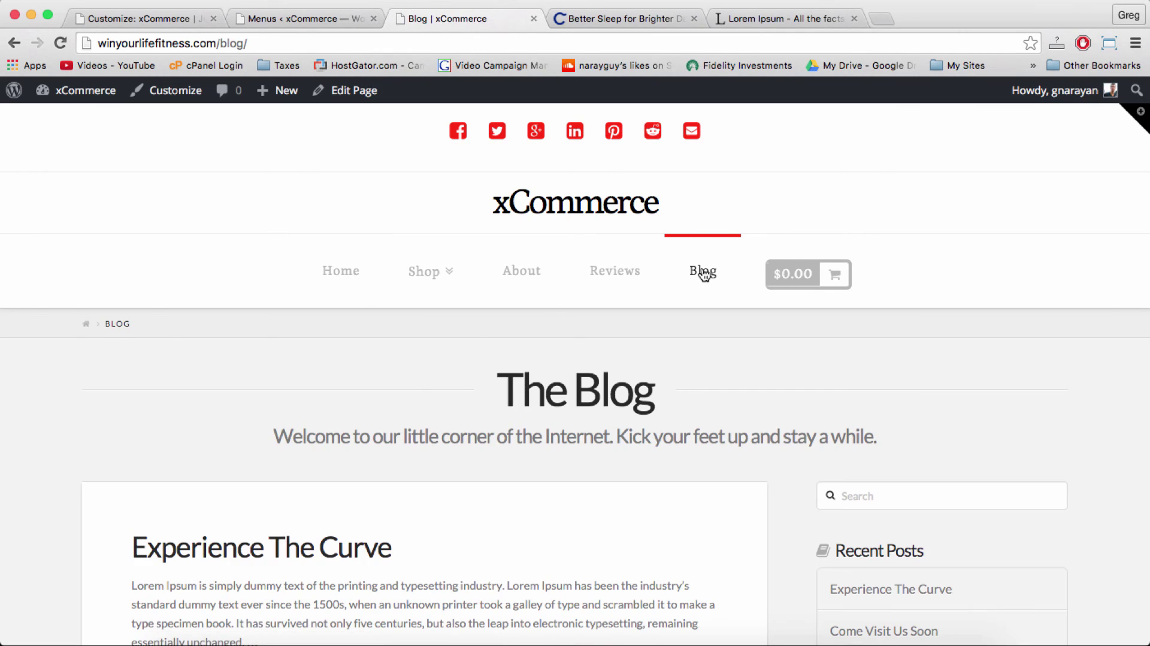
scroll(433, 360, down, 3)
scroll(434, 363, down, 7)
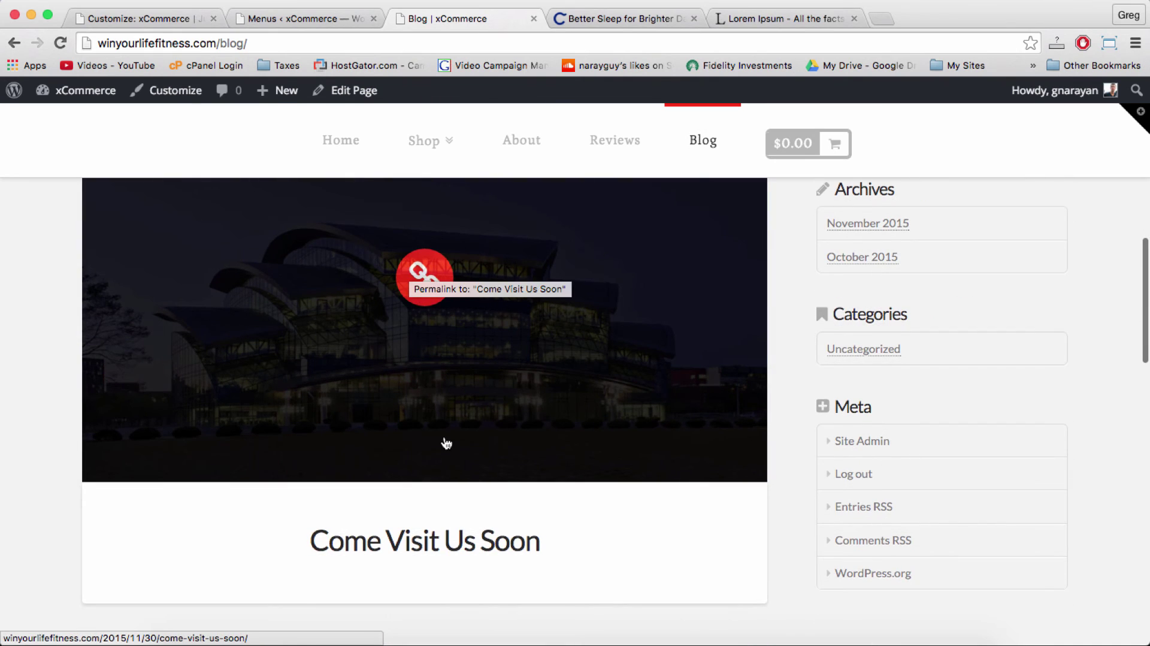
scroll(444, 442, down, 5)
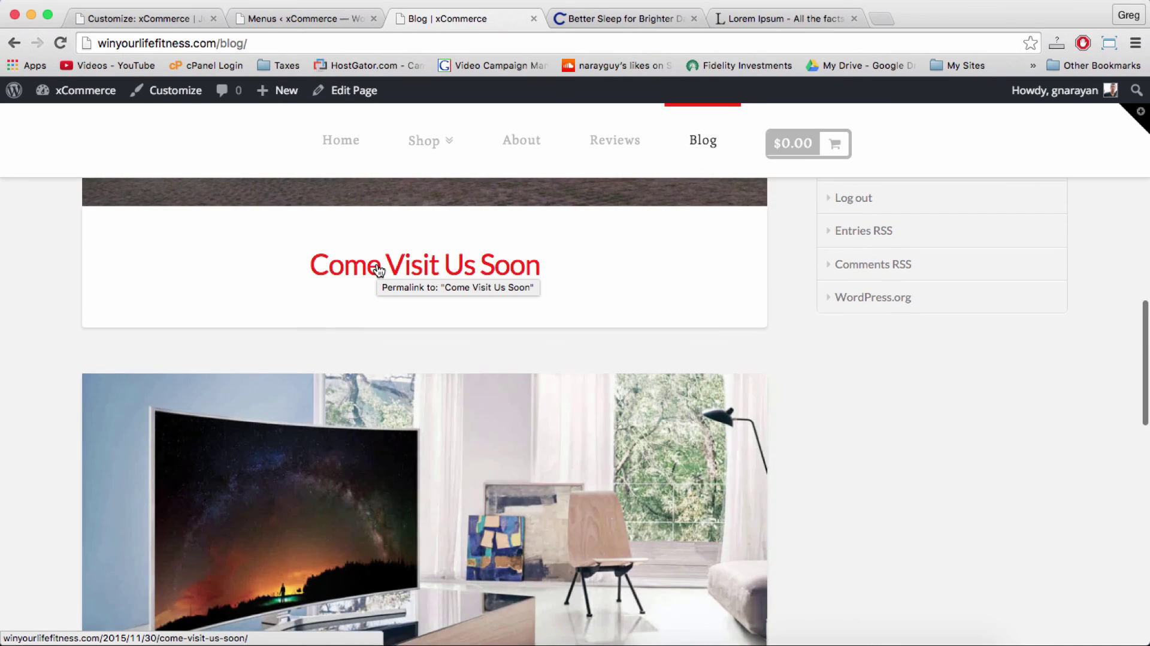
scroll(378, 274, down, 7)
scroll(379, 271, up, 13)
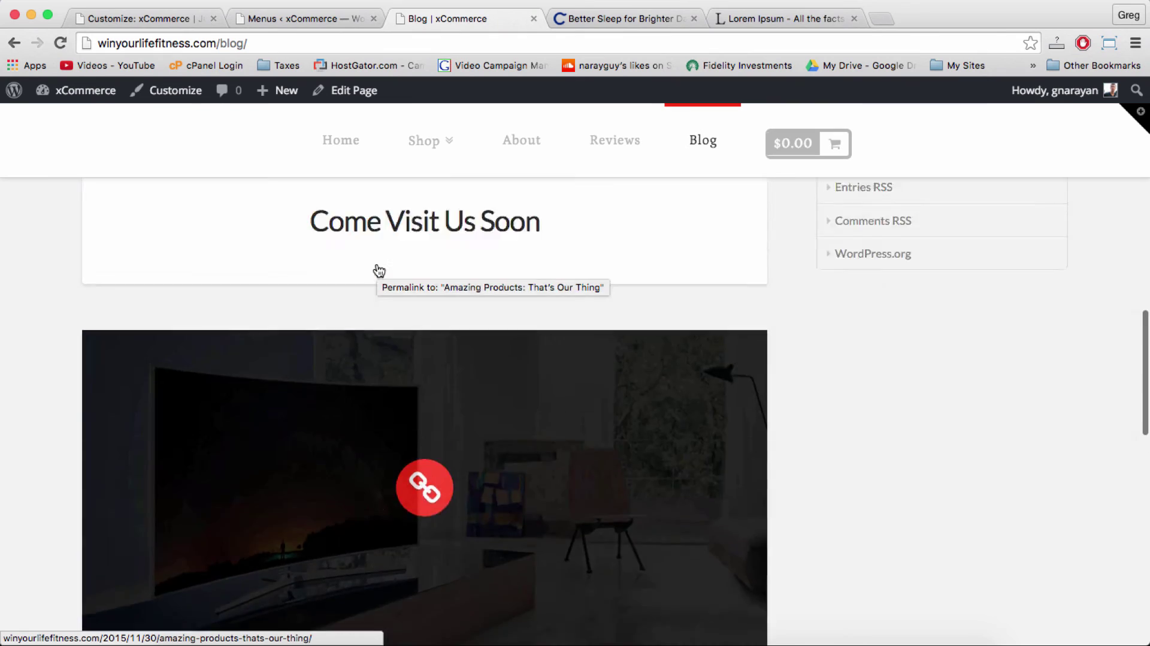
scroll(417, 367, up, 15)
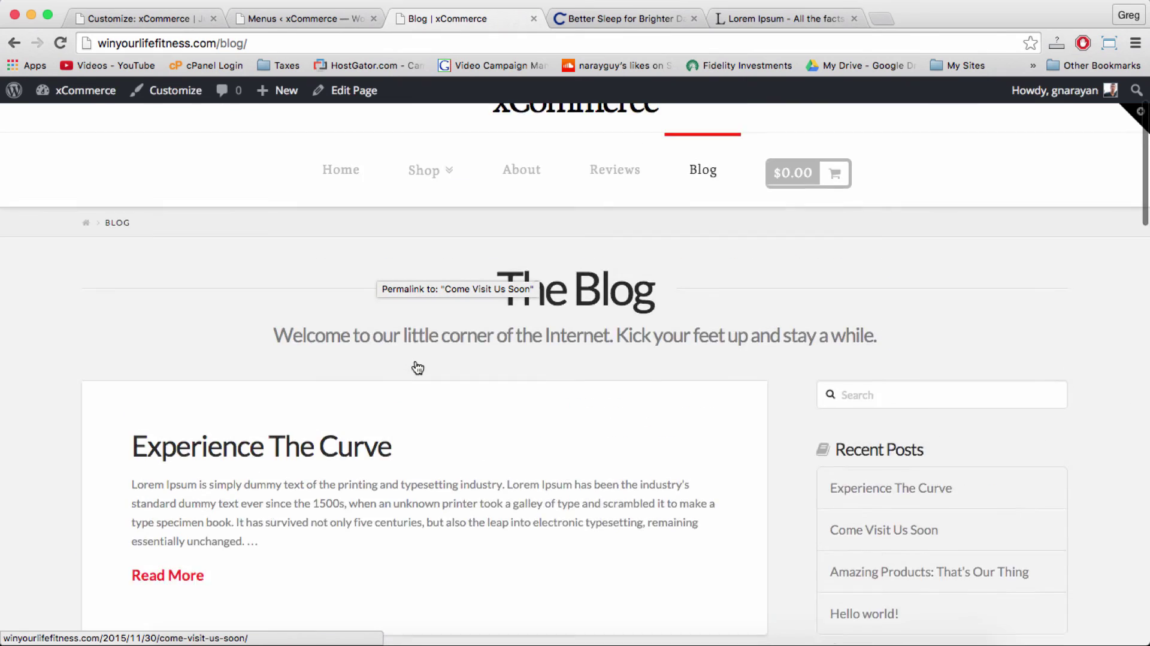
scroll(415, 368, down, 8)
scroll(417, 367, down, 17)
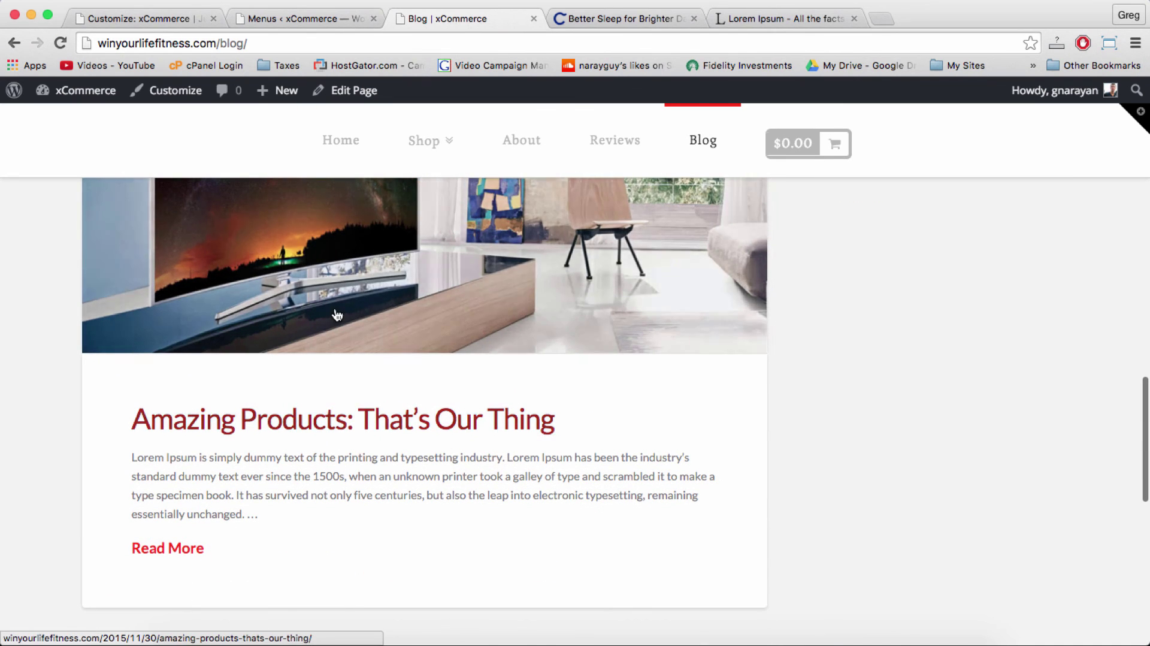
scroll(374, 267, up, 8)
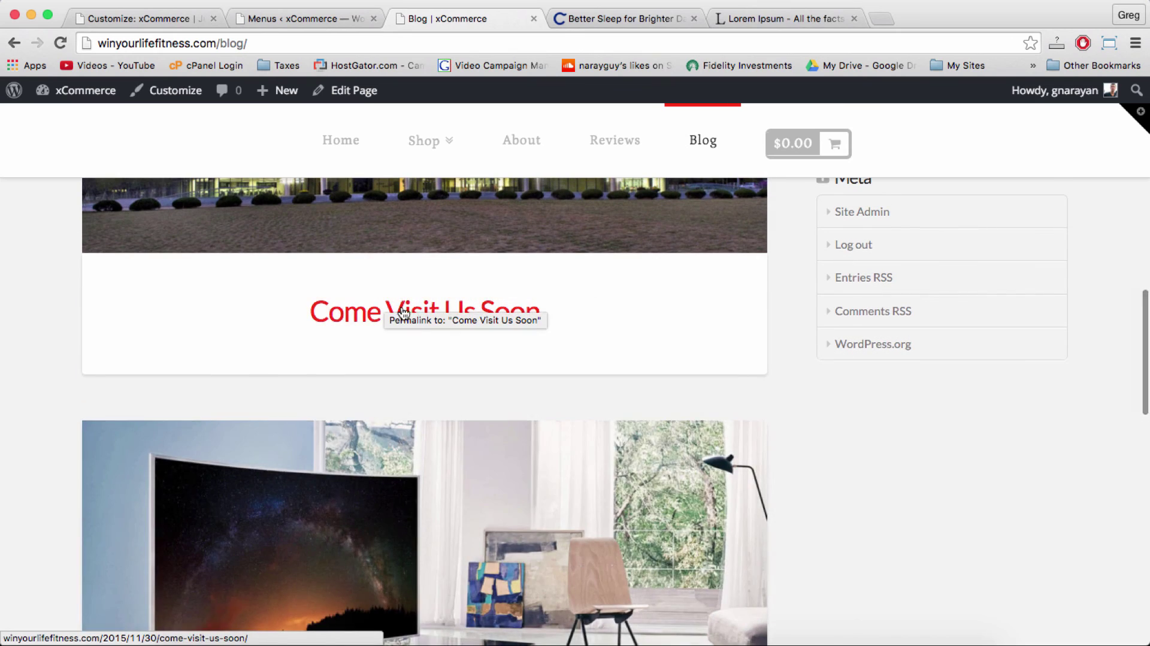
scroll(383, 318, up, 3)
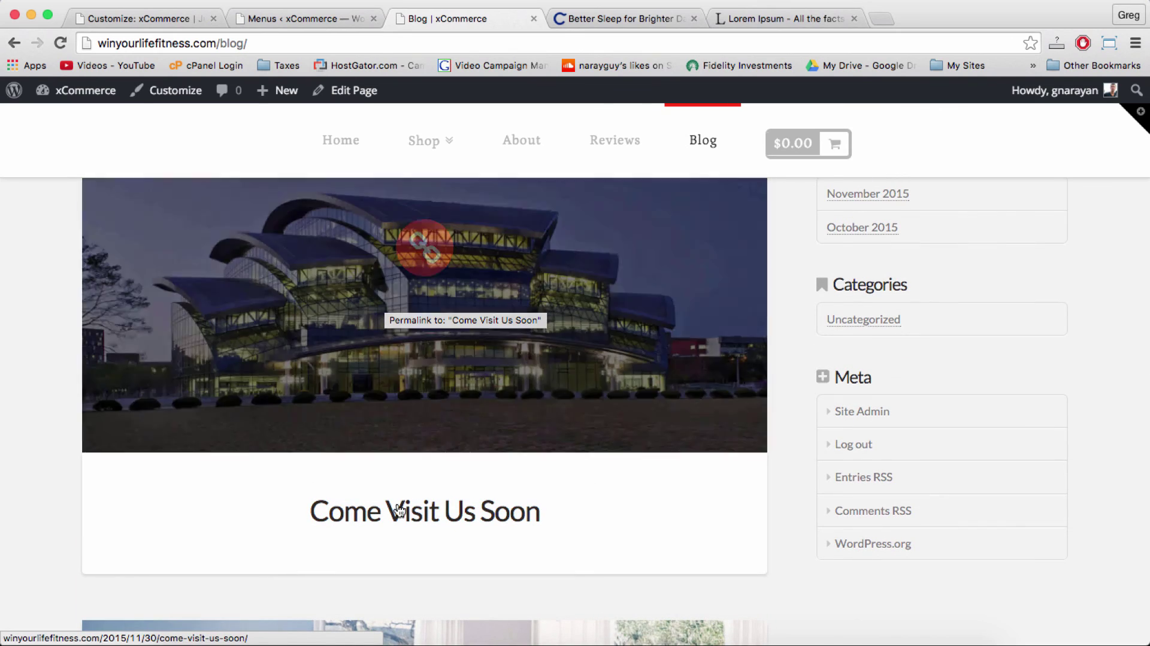
scroll(410, 392, up, 1)
scroll(408, 391, up, 7)
scroll(328, 495, down, 1)
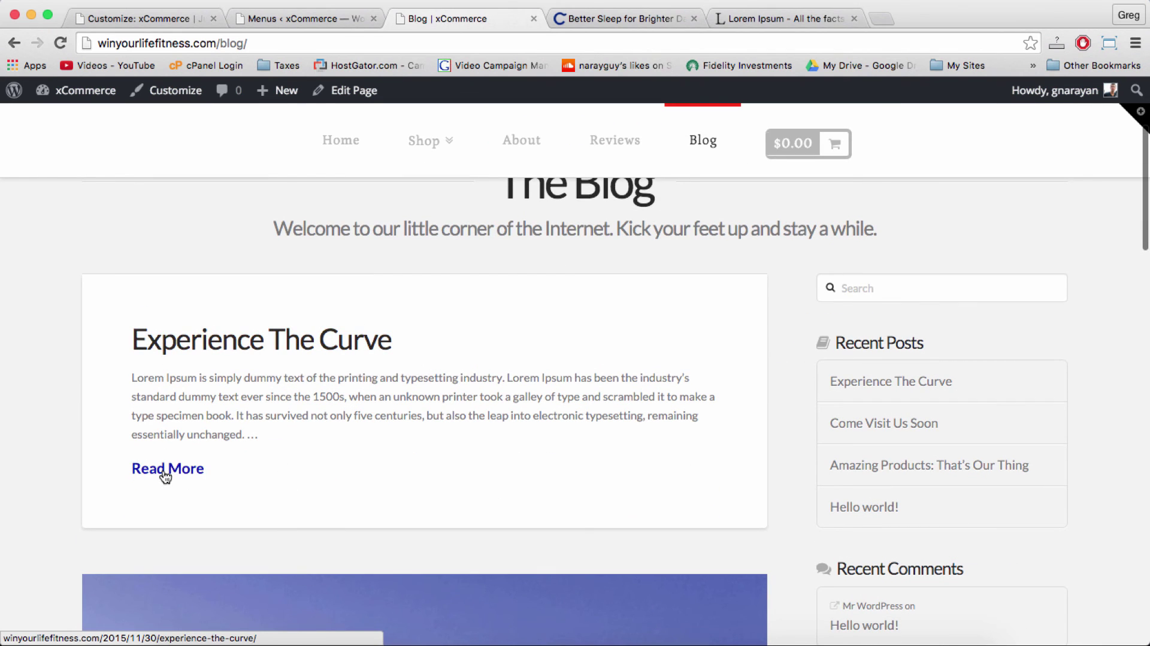
click(200, 470)
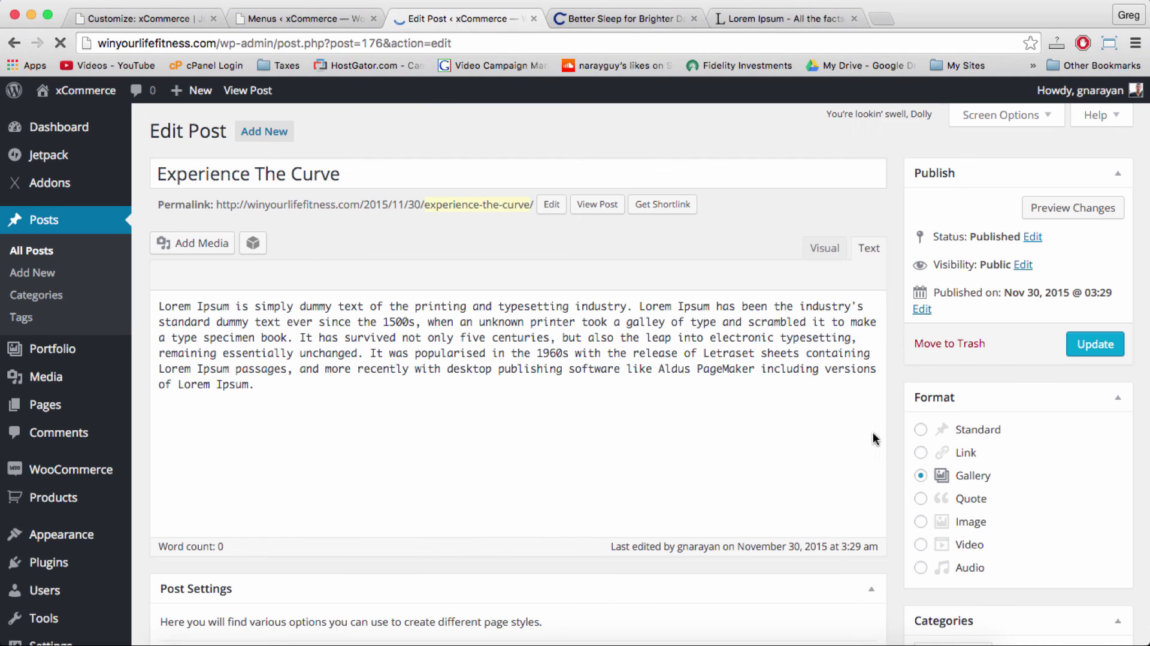
scroll(887, 461, down, 5)
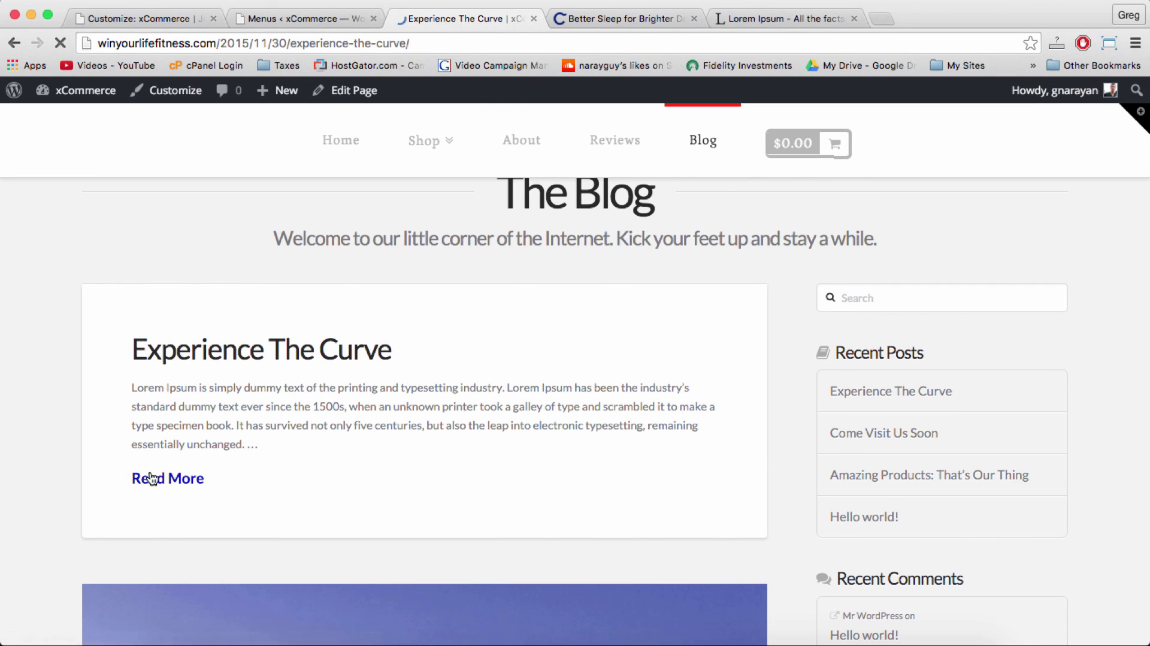
scroll(275, 449, down, 3)
scroll(273, 451, down, 10)
scroll(273, 451, up, 15)
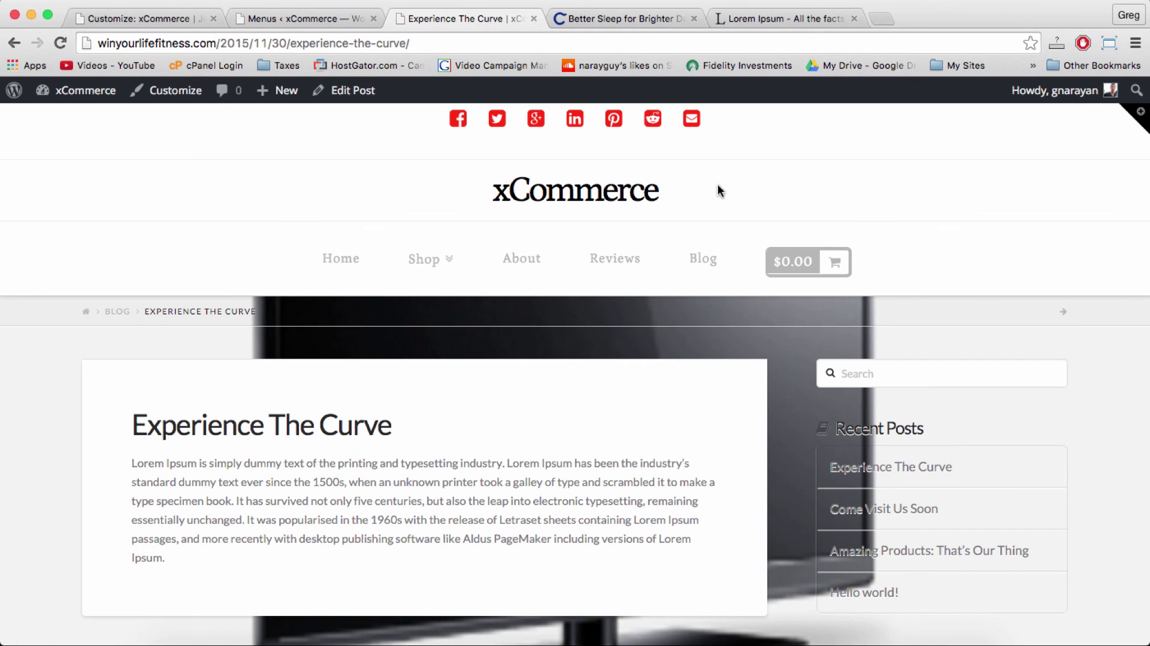
scroll(717, 185, up, 1)
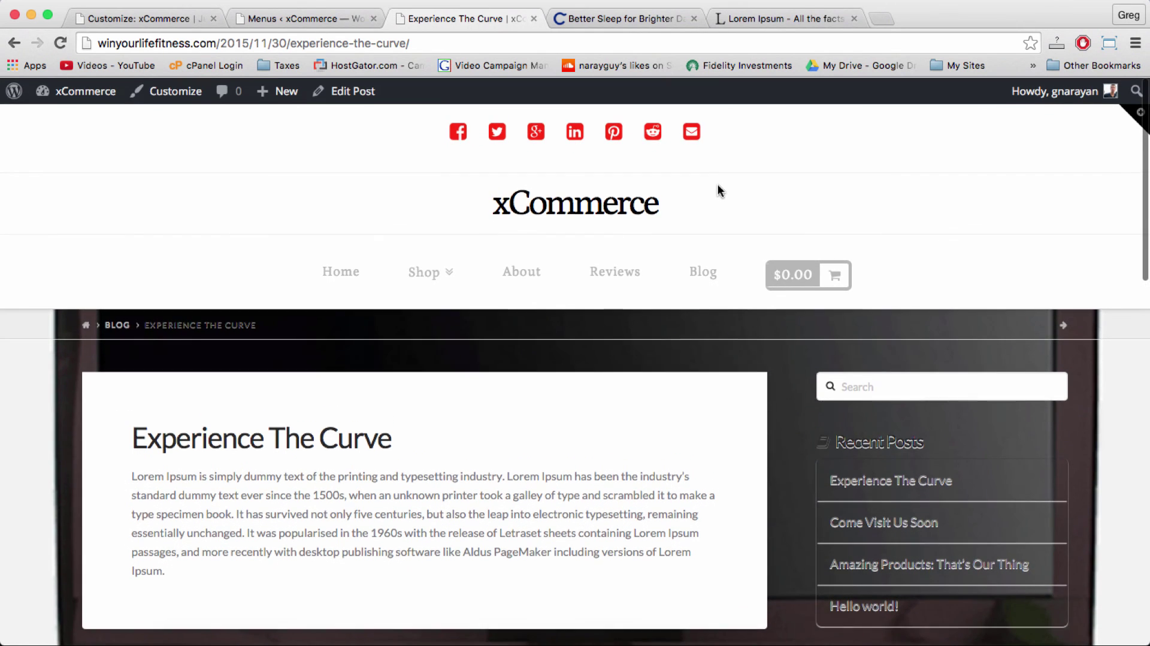
Step: From the home page, open the Facebook share popup, recentre it, and close it without sharing
click(719, 191)
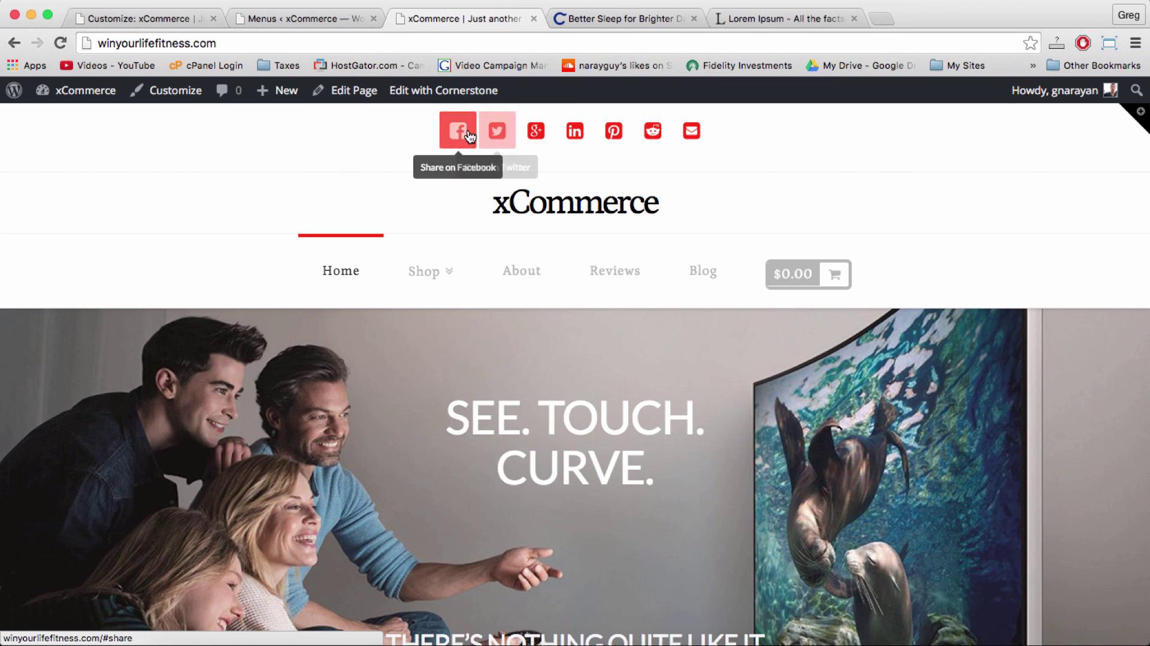
click(471, 137)
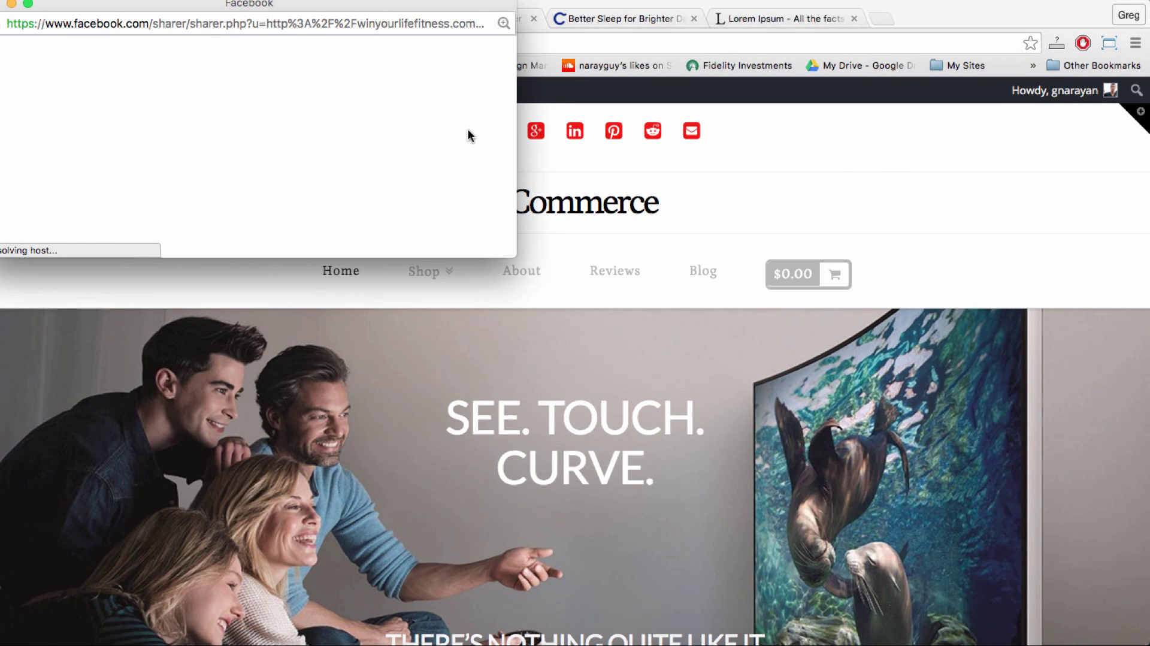
drag(303, 7, 406, 117)
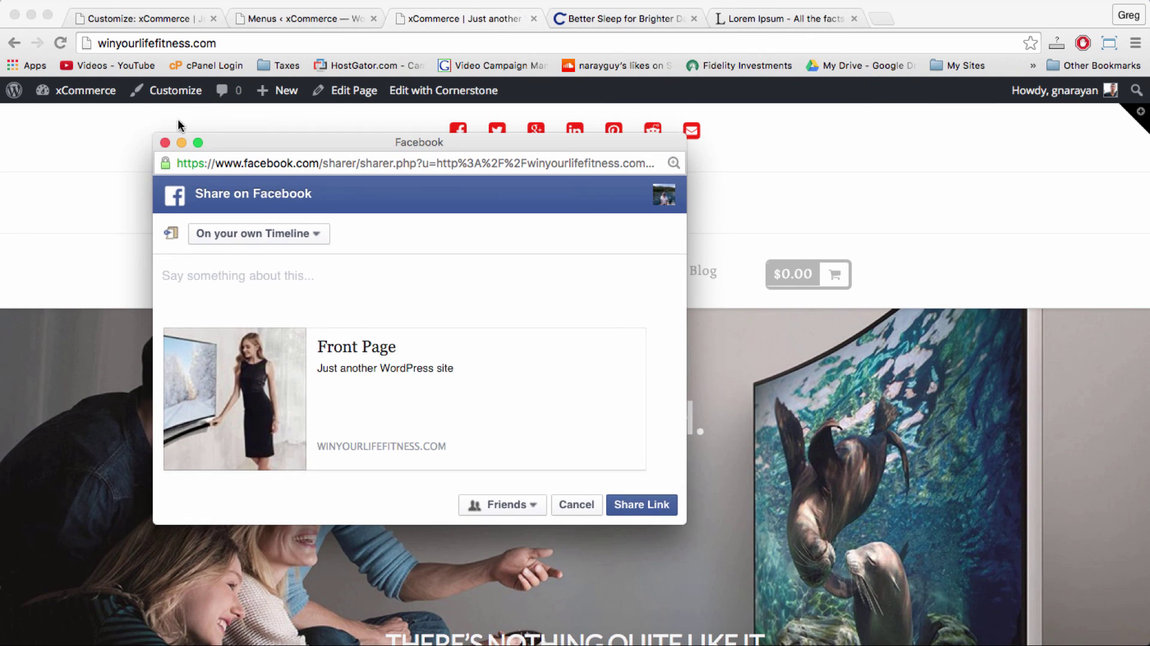
click(164, 142)
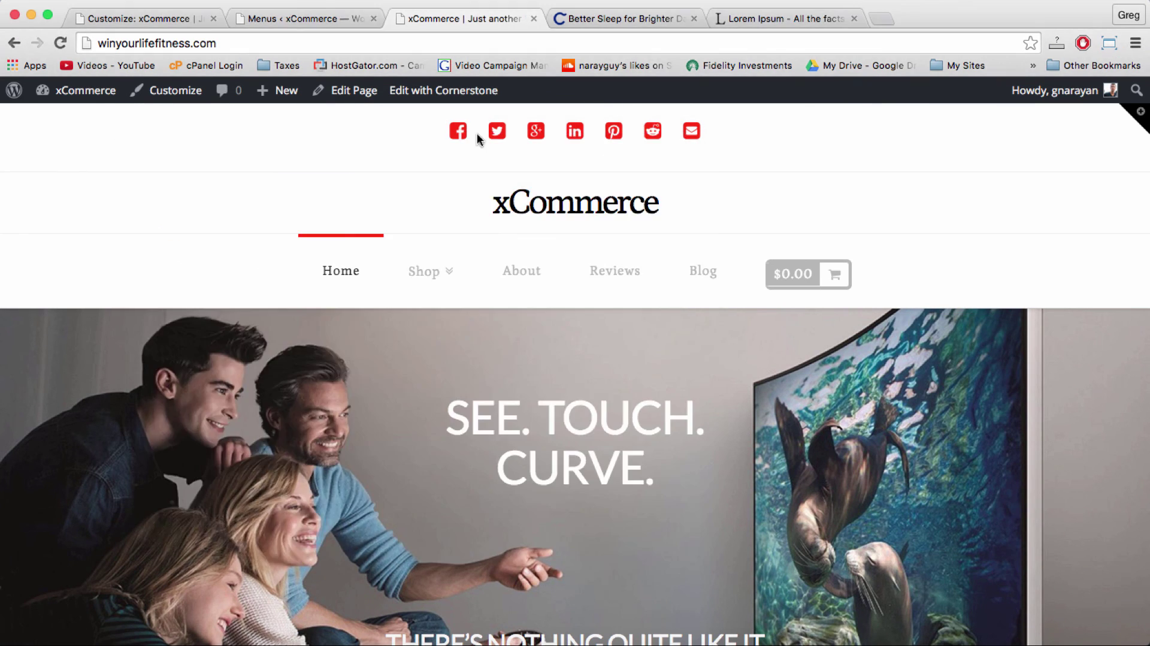